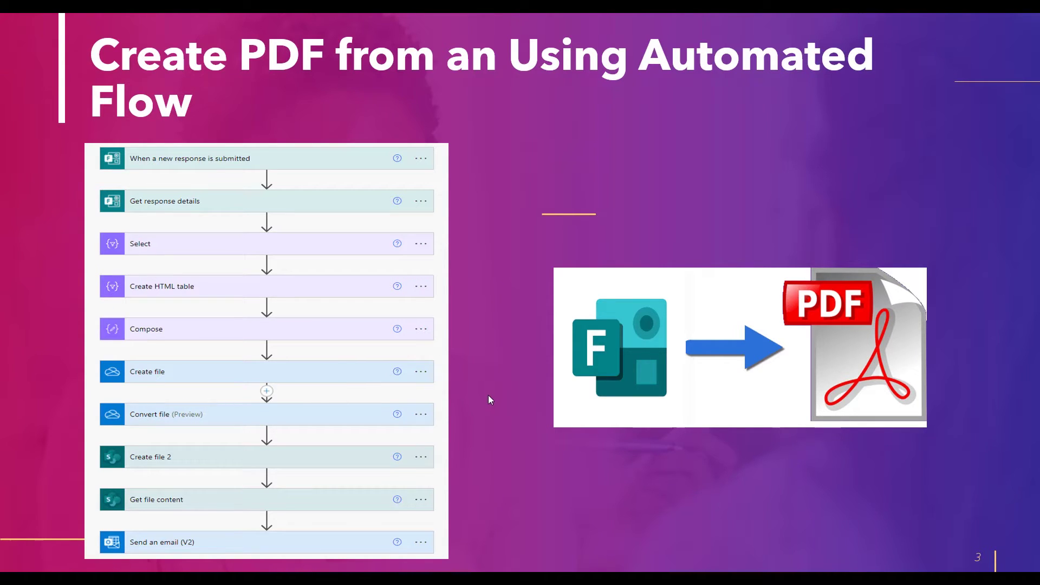
# Leave the PDF-from-Forms slideshow and return to the Microsoft 365 home page in Chrome
pyautogui.hotkey('alt', 'Tab')
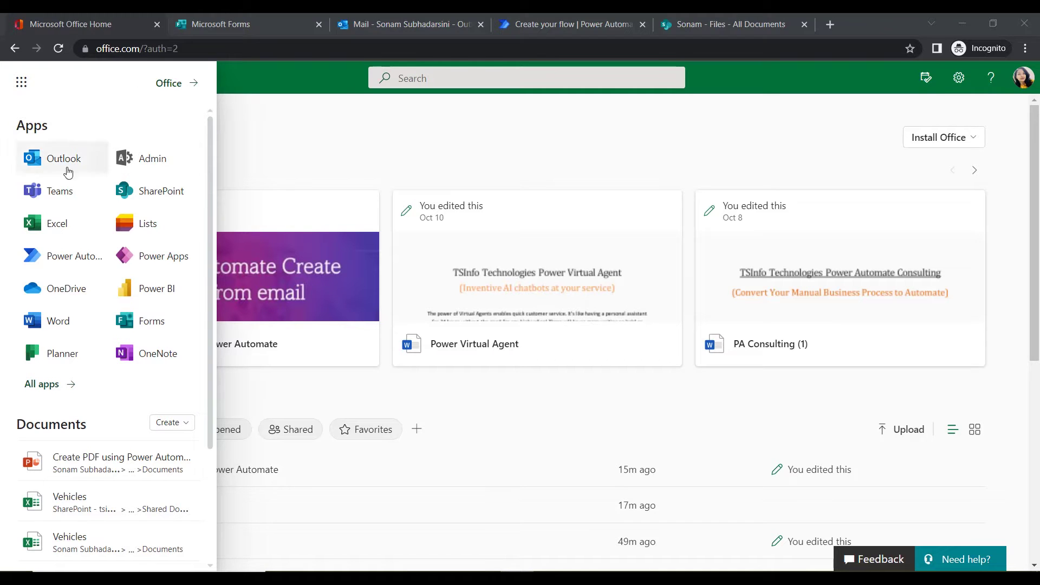
# Open SharePoint from the Microsoft 365 app list and show the empty File Storage Files folder
pyautogui.click(21, 84)
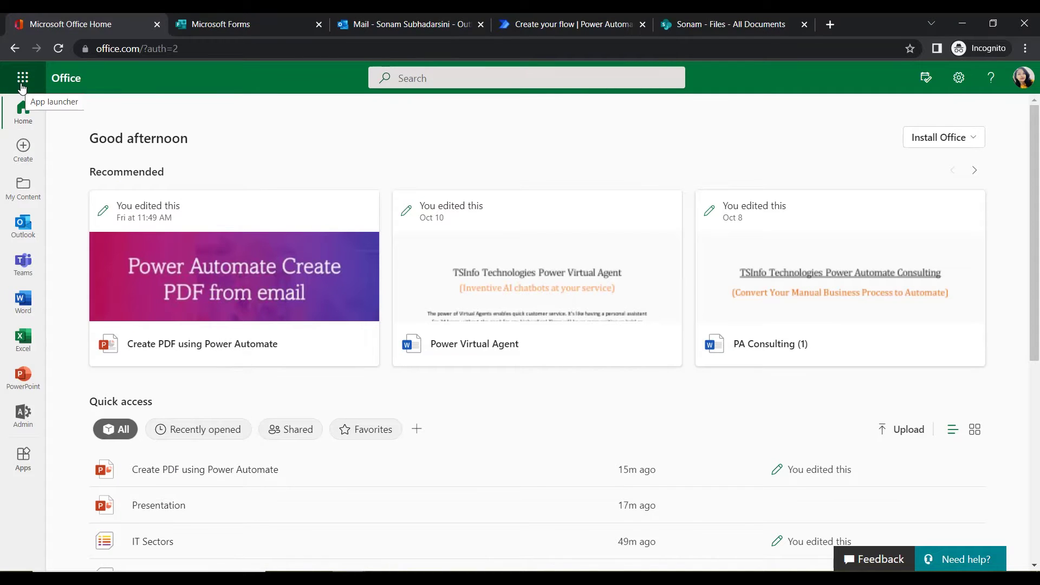
pyautogui.click(21, 82)
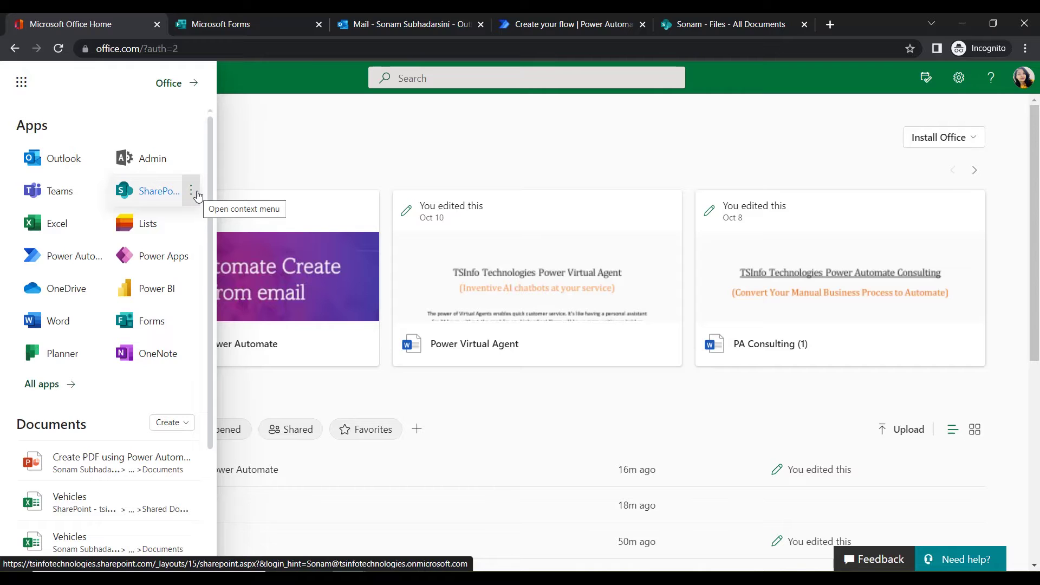
pyautogui.click(192, 192)
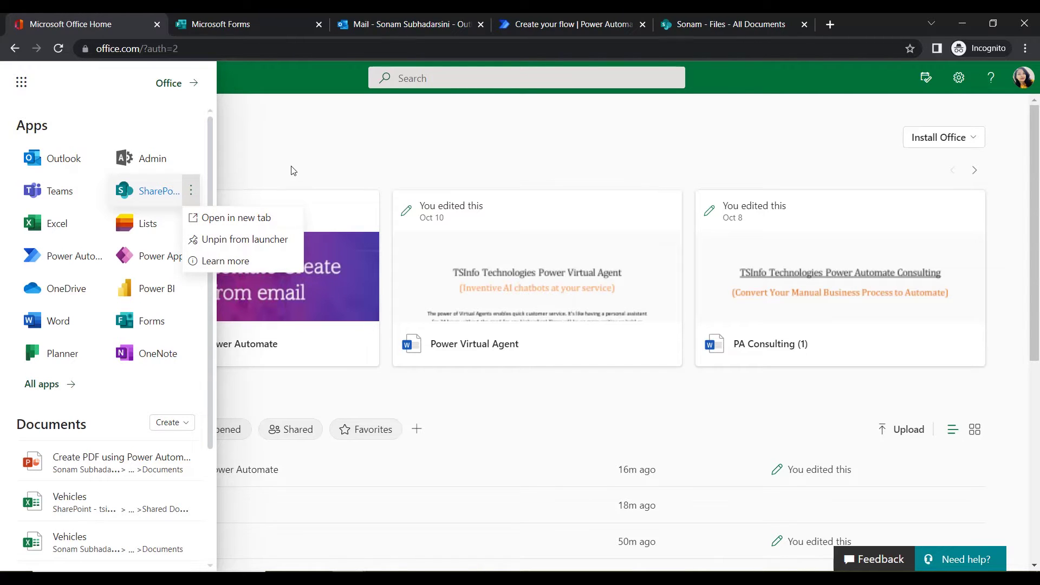
pyautogui.click(726, 15)
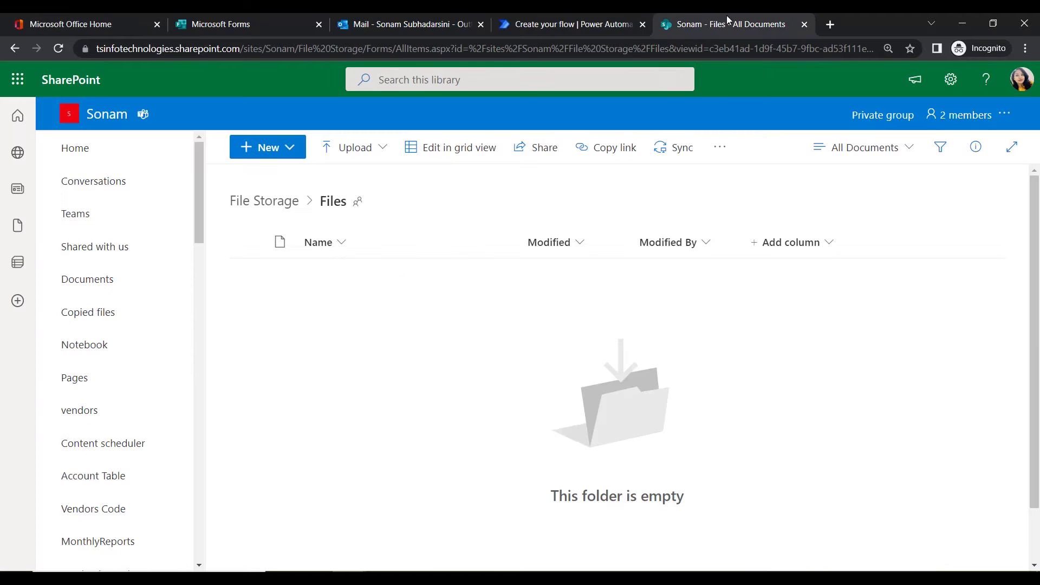
# Check that File Storage's Files folder is empty, then return to the Office home tab
pyautogui.click(271, 209)
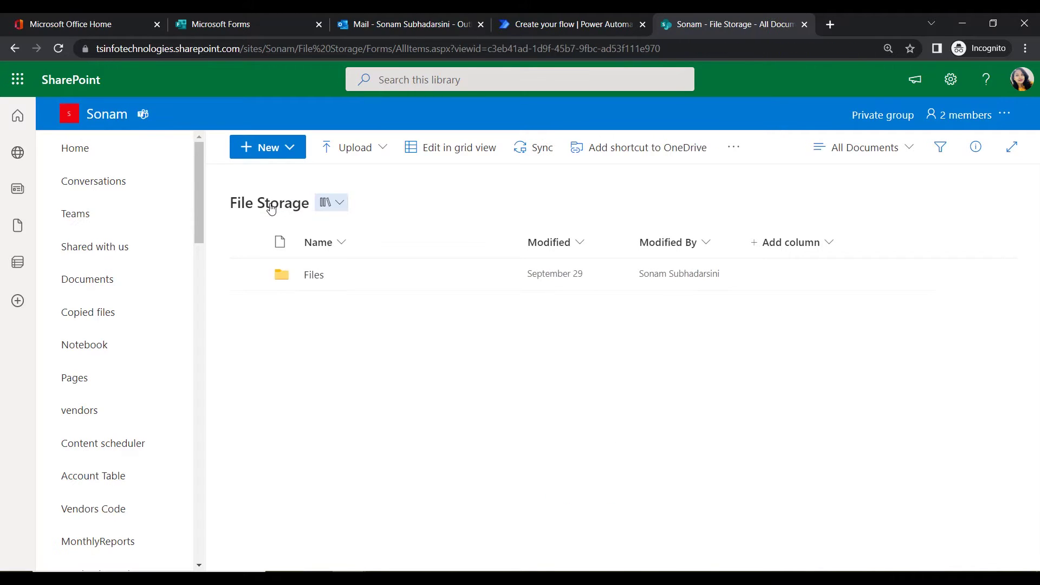
pyautogui.click(315, 278)
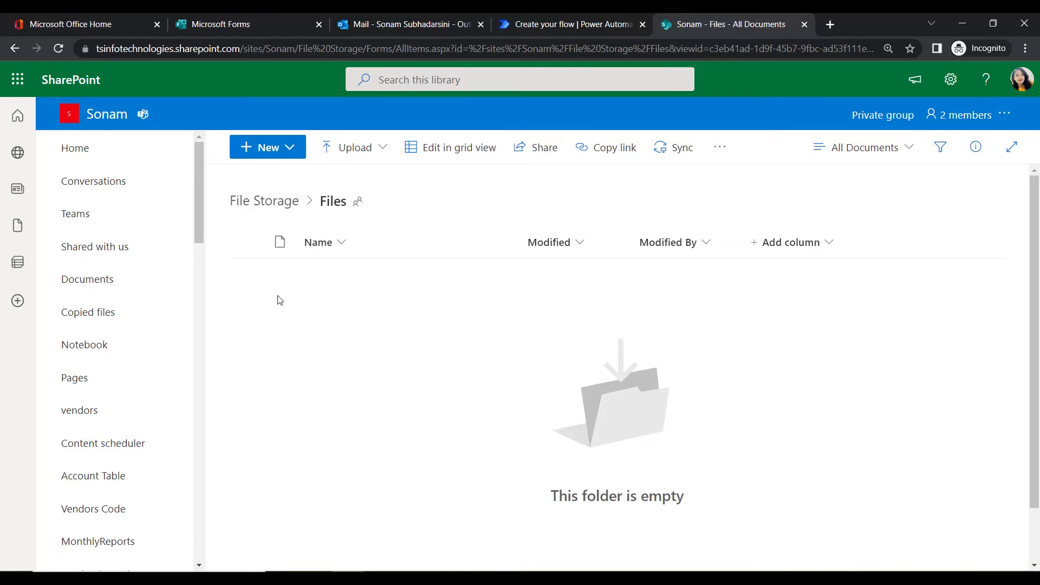
pyautogui.click(97, 20)
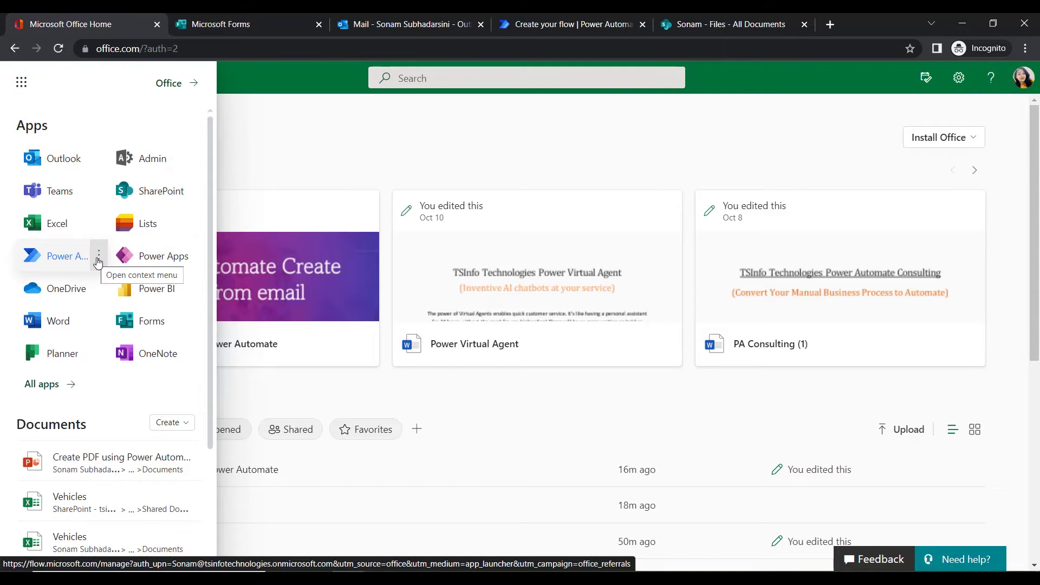
# Glance at the Power Automate and Outlook tabs, then show Microsoft Forms' recent forms list
pyautogui.click(588, 24)
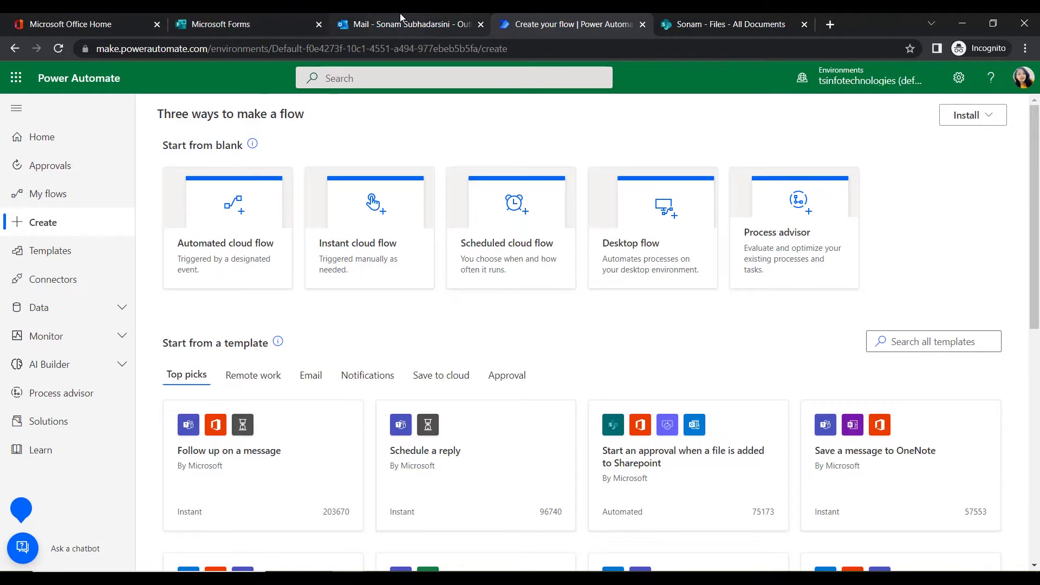
pyautogui.click(390, 24)
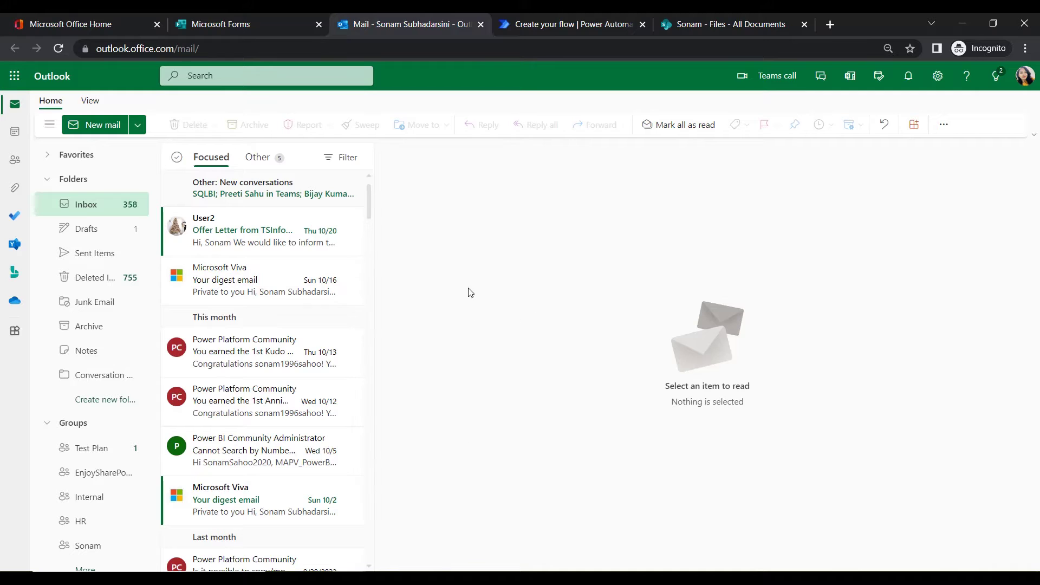
pyautogui.click(279, 15)
pyautogui.click(130, 16)
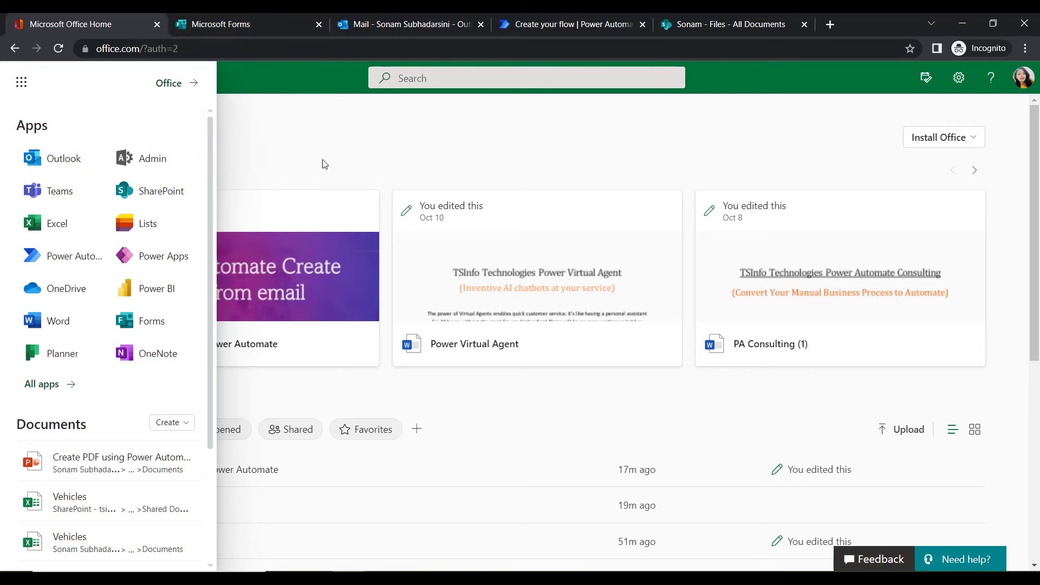
pyautogui.click(253, 24)
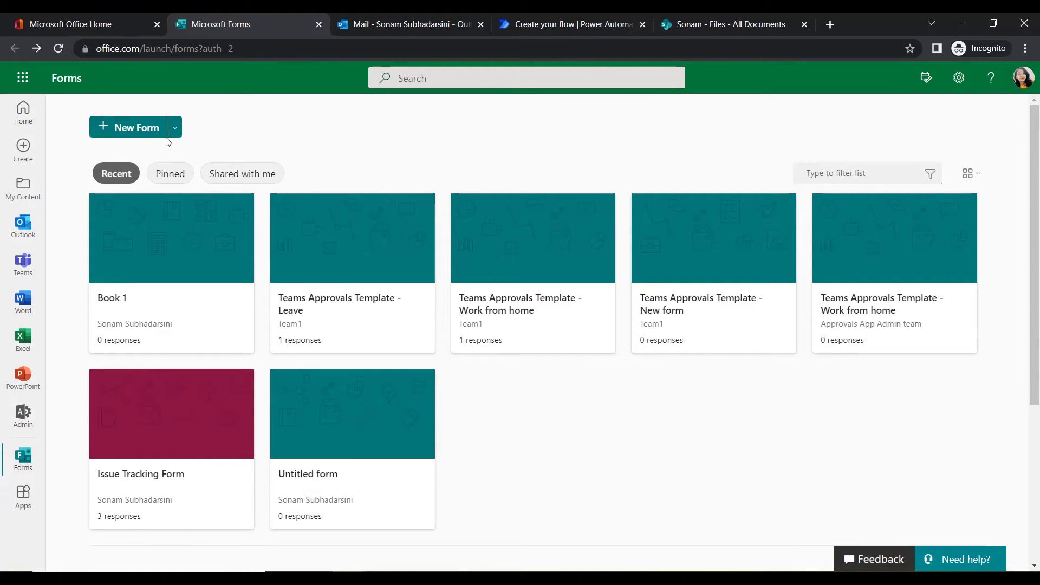
# Start a blank form titled 'Employee Survey' and add a text question as its first item
pyautogui.click(129, 132)
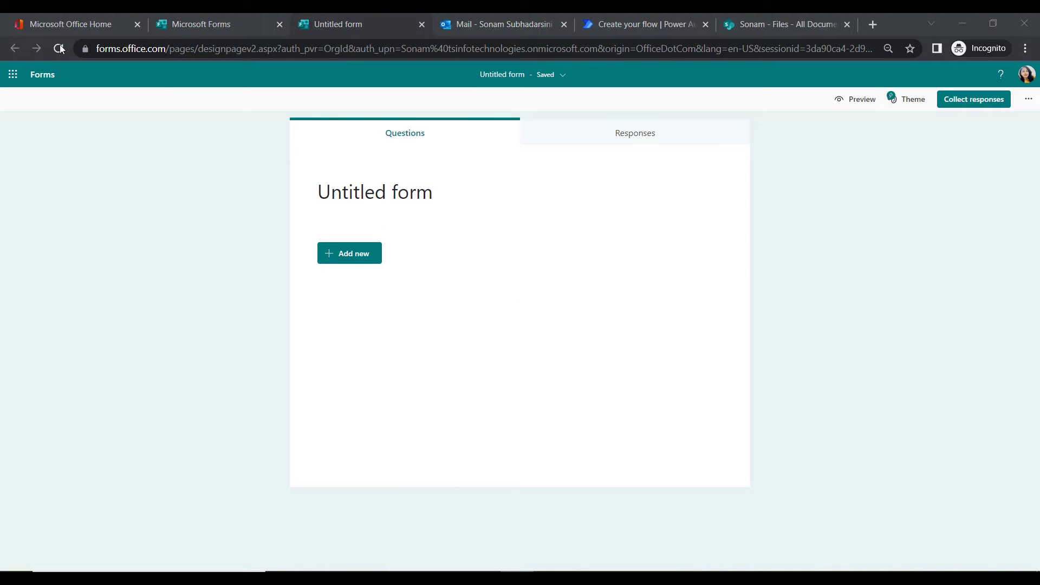
pyautogui.click(375, 192)
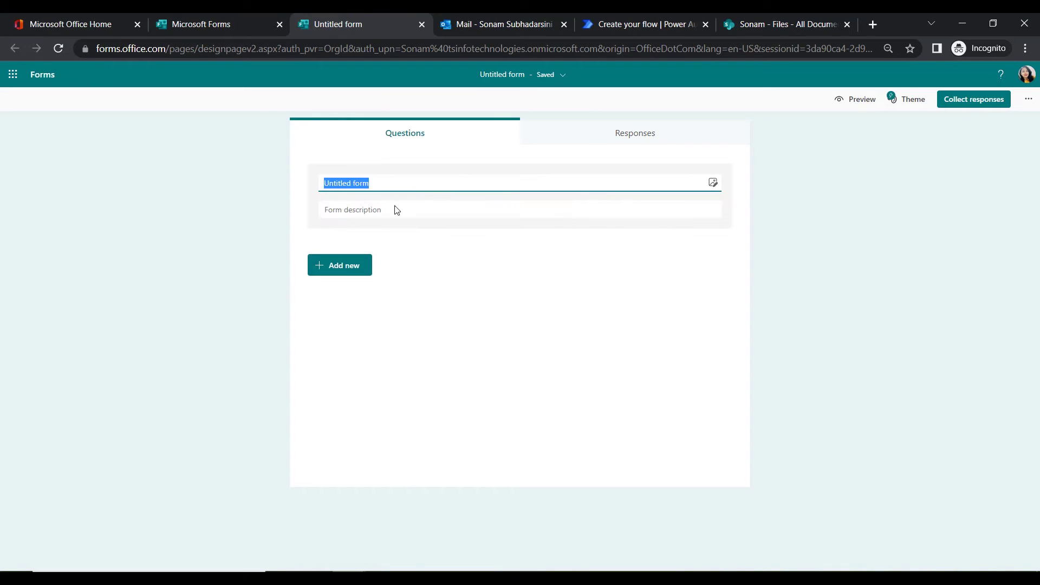
pyautogui.click(356, 277)
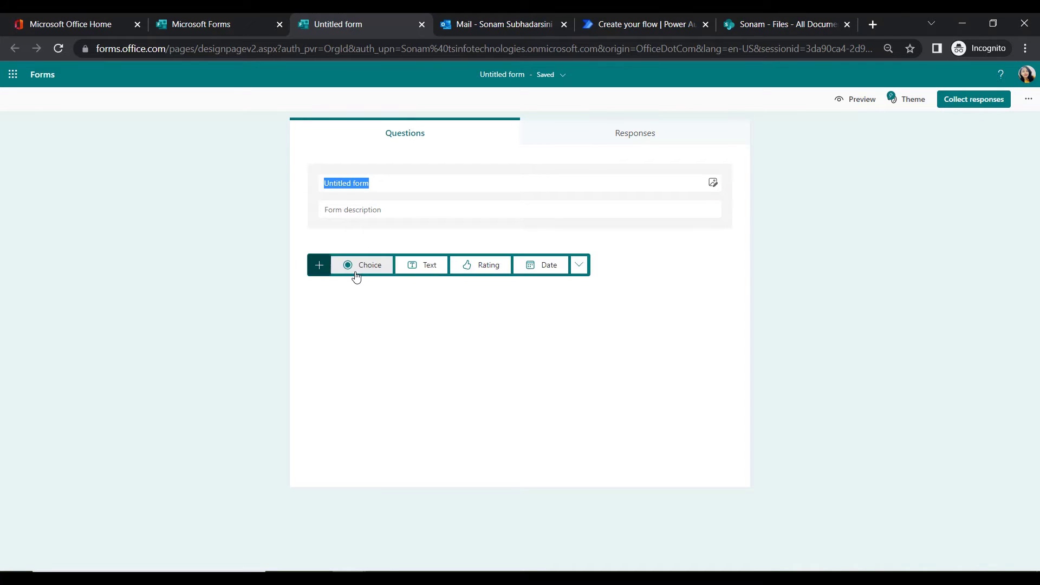
pyautogui.click(322, 274)
pyautogui.click(322, 277)
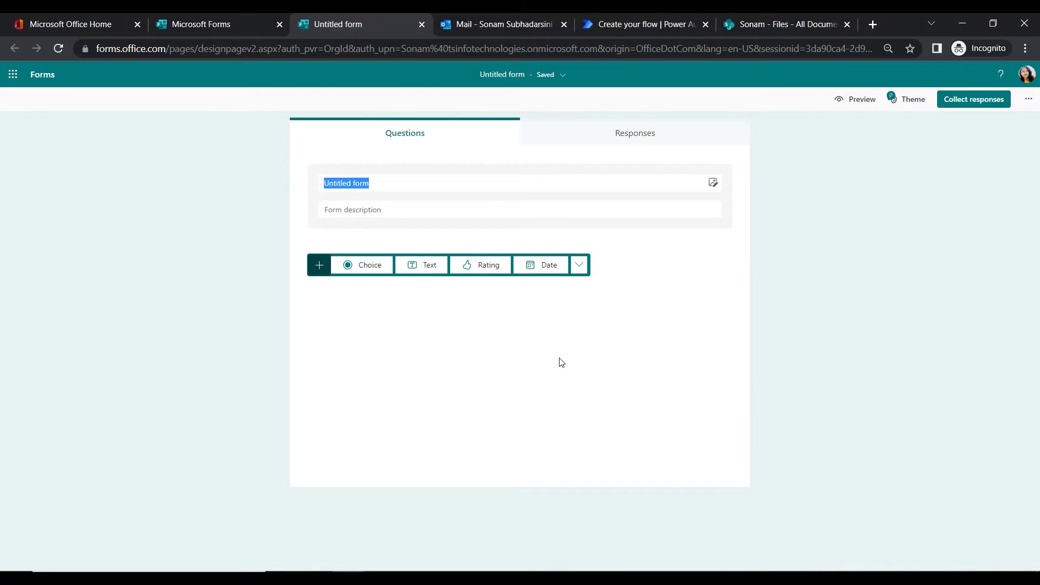
pyautogui.click(383, 179)
pyautogui.press('BackSpace')
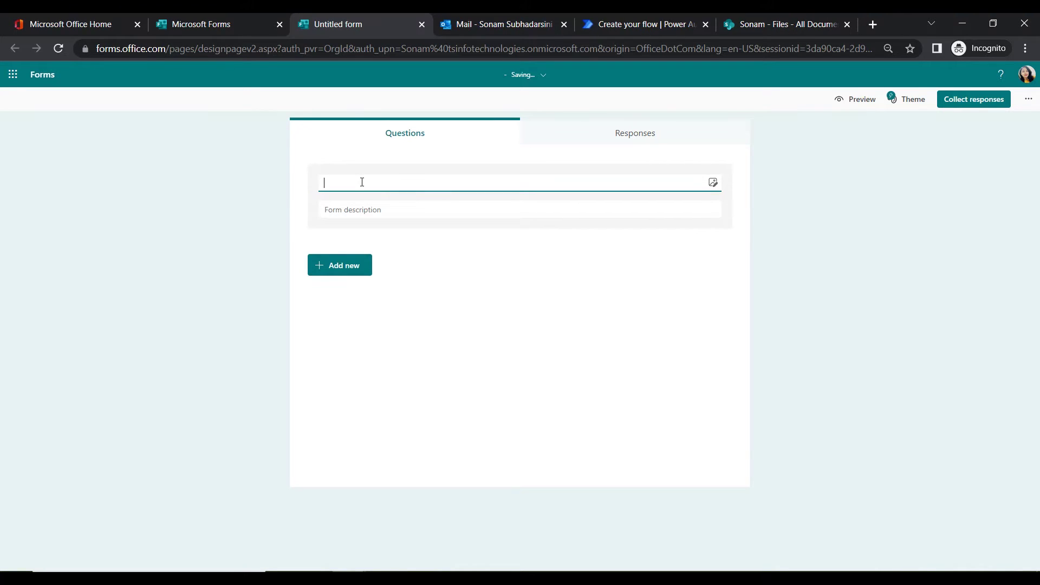
pyautogui.write('Employee Surve')
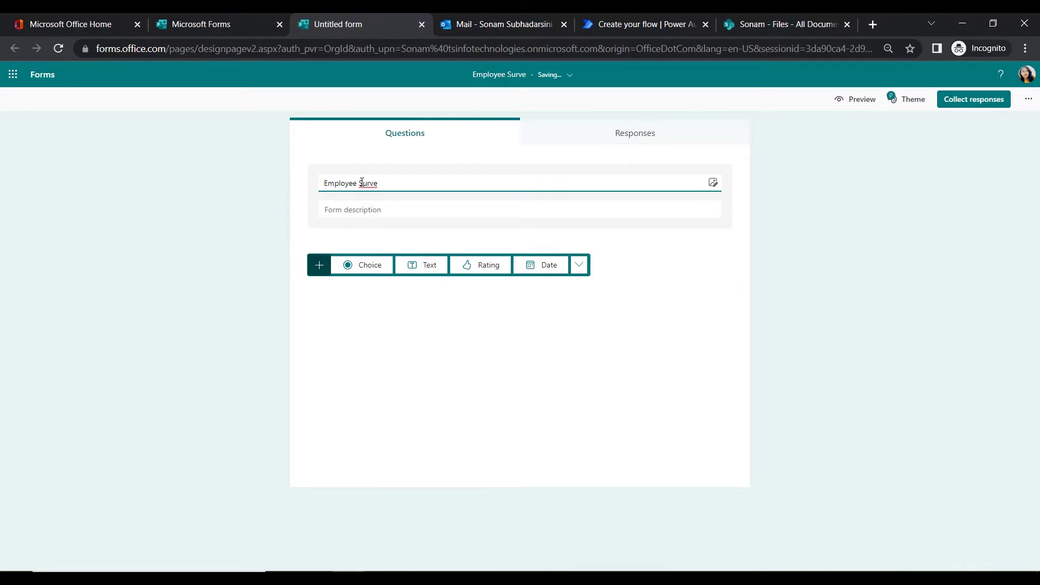
pyautogui.write('y')
pyautogui.click(421, 265)
pyautogui.press('BackSpace')
# Name the first question 'Full Name' and make it required
pyautogui.write('Full Name')
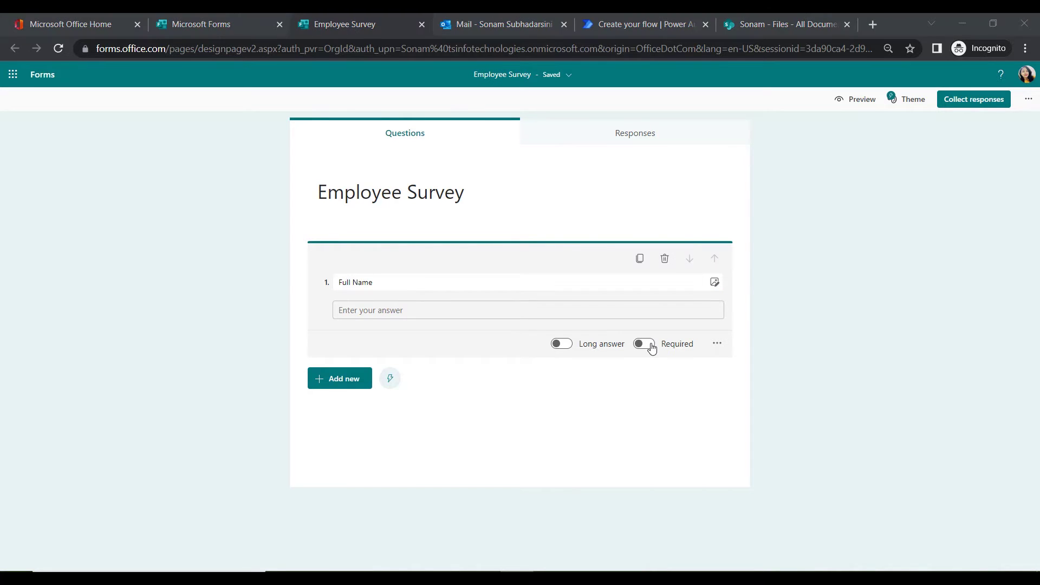
pyautogui.click(646, 344)
pyautogui.click(396, 408)
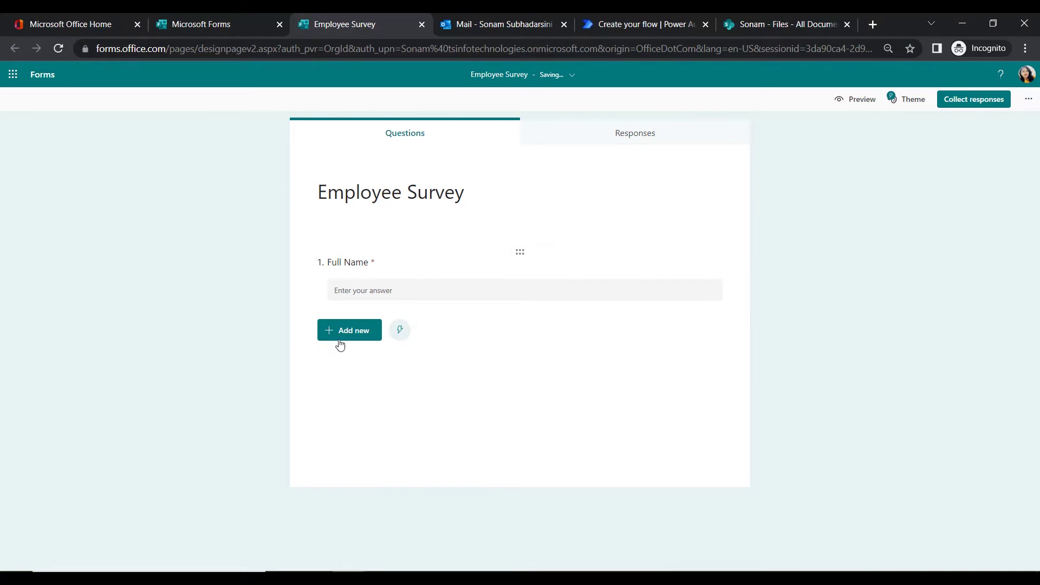
# Add a required Department choice question with options including Engineering, Research, Marketing and Training
pyautogui.click(342, 338)
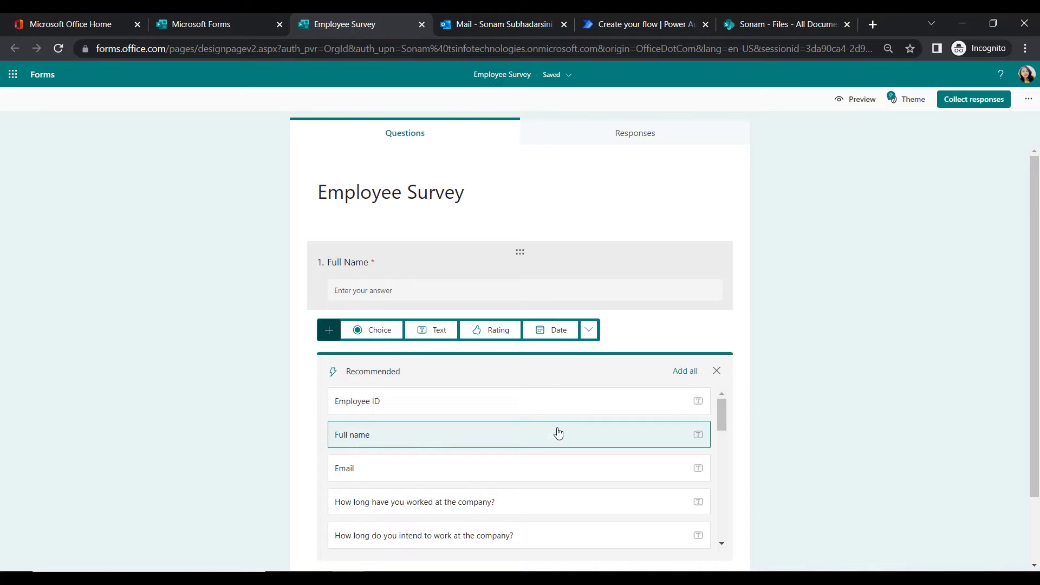
pyautogui.scroll(-3, 563, 444)
pyautogui.scroll(-3, 449, 425)
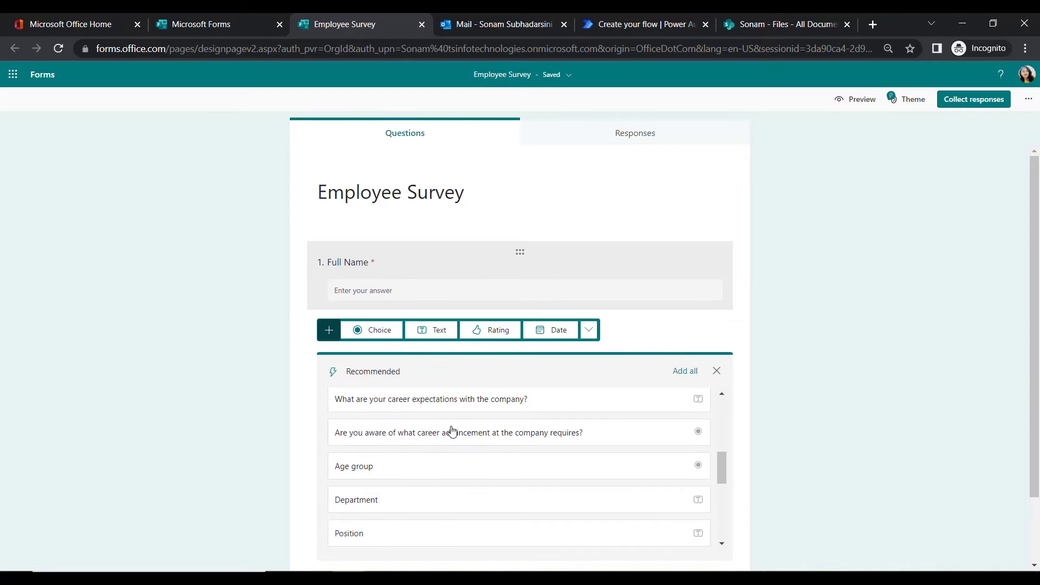
pyautogui.scroll(6, 466, 477)
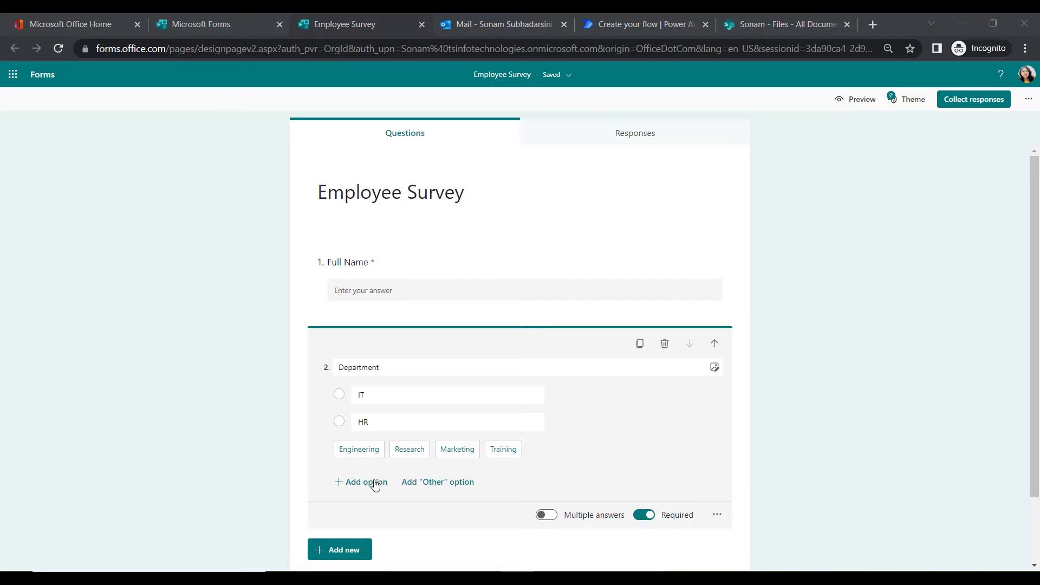
pyautogui.click(373, 449)
pyautogui.click(364, 476)
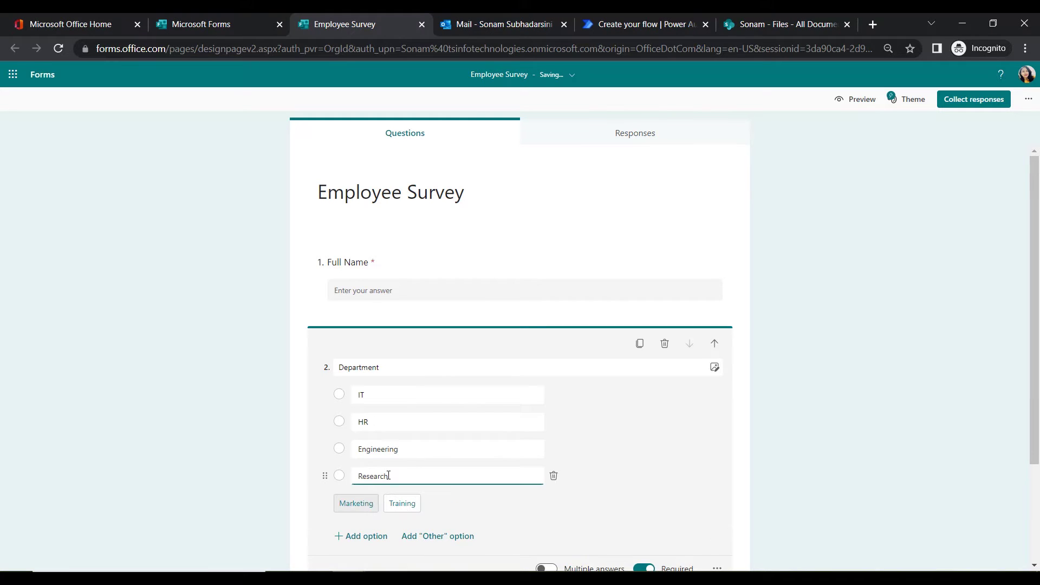
pyautogui.click(371, 504)
pyautogui.click(360, 530)
pyautogui.scroll(-3, 341, 498)
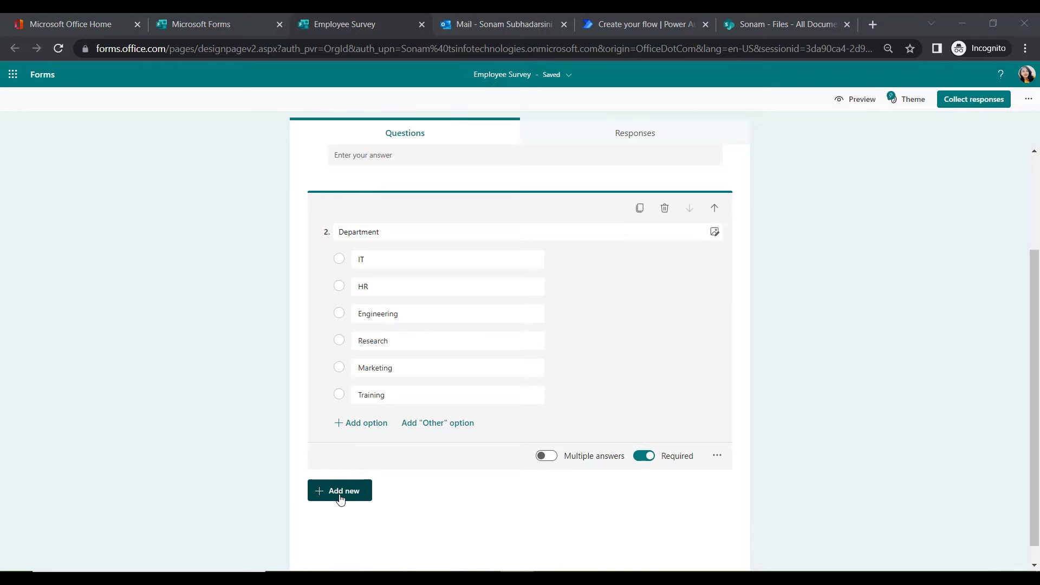
# Add a third date question titled 'Join Date'
pyautogui.click(342, 495)
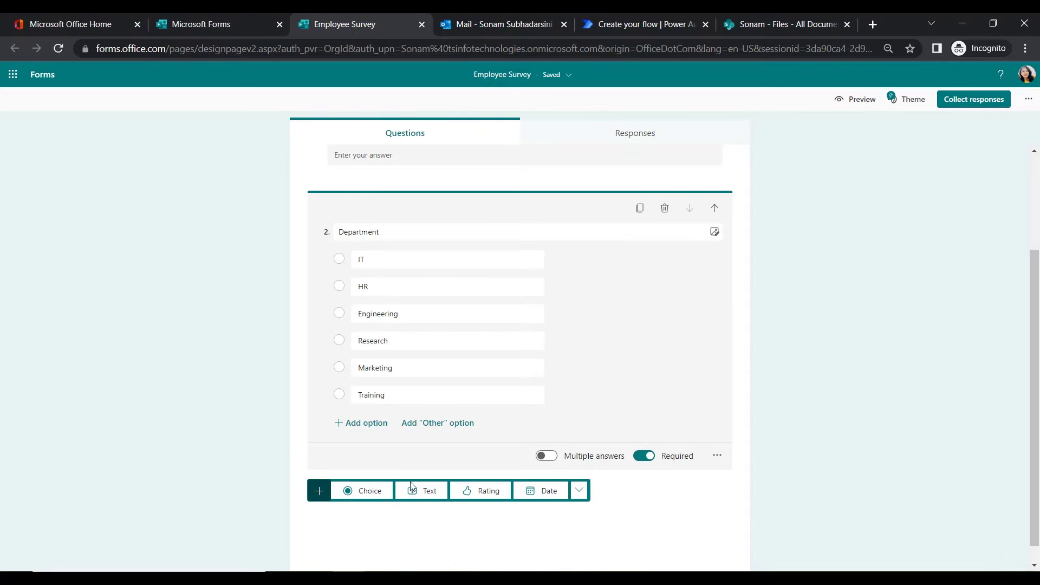
pyautogui.click(545, 490)
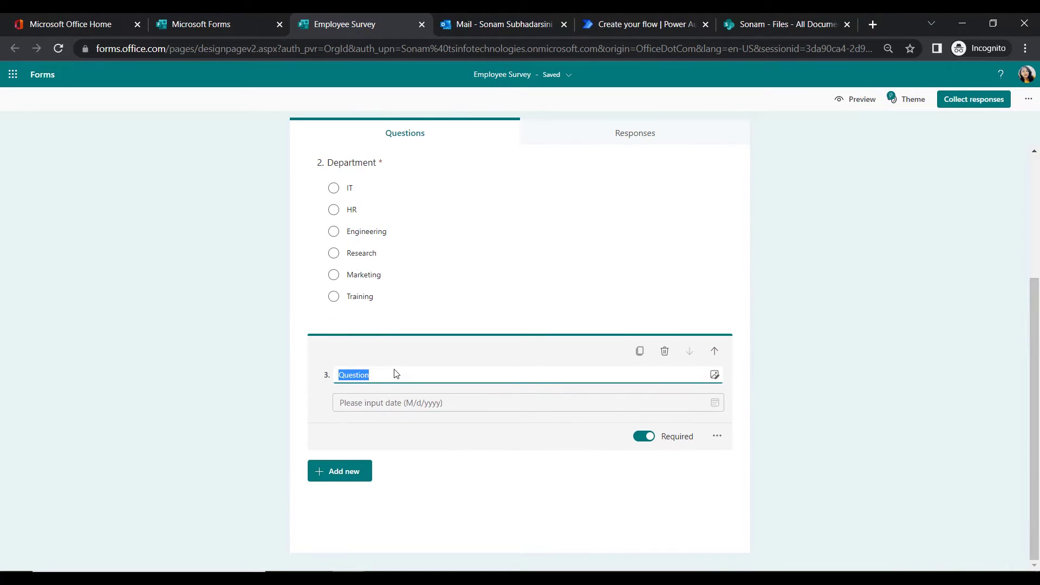
pyautogui.write('Join Date')
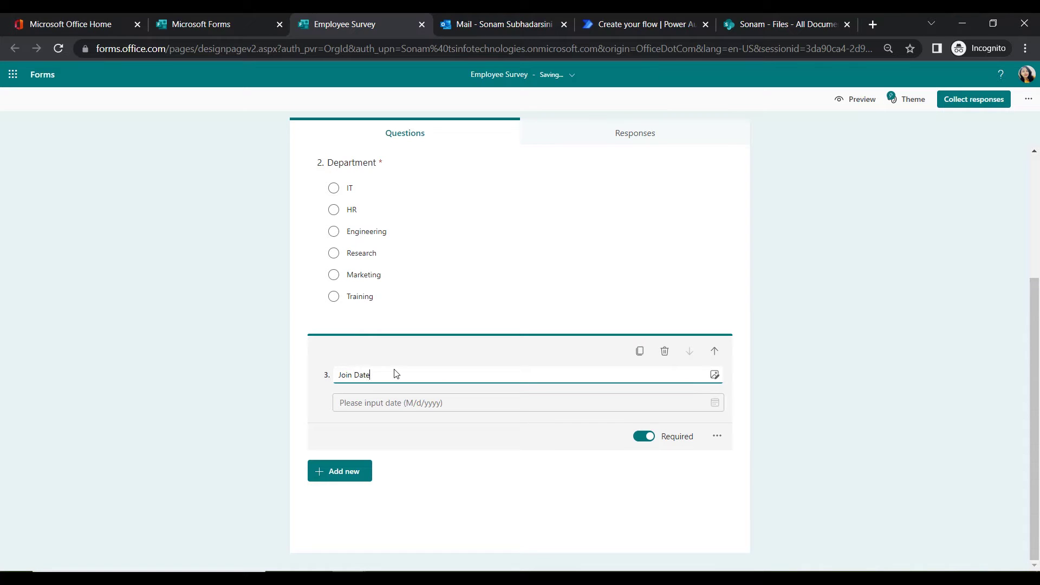
pyautogui.click(327, 471)
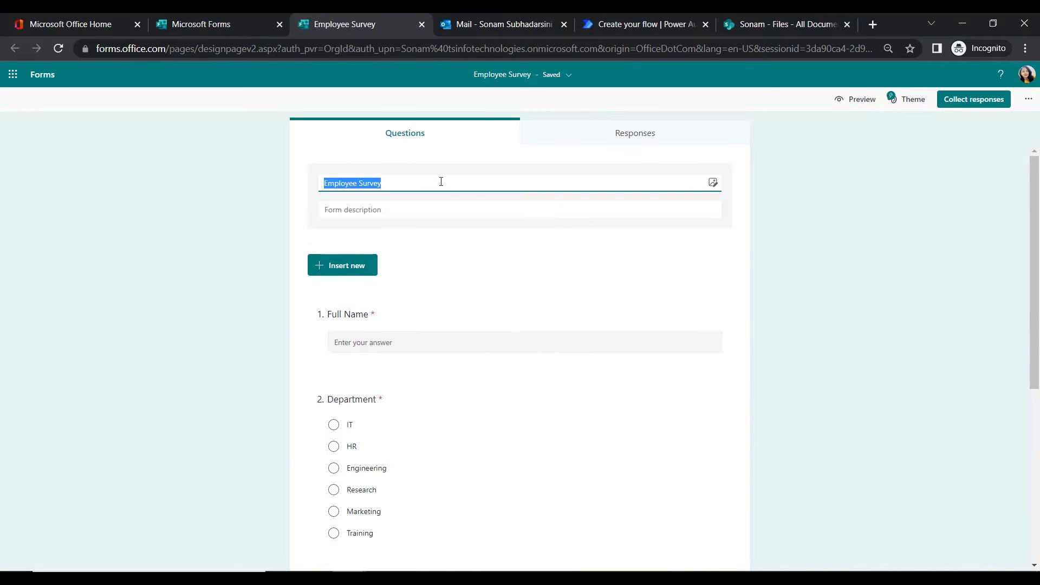
# Retitle the form 'Employee Details' and scroll through its five questions
pyautogui.click(442, 179)
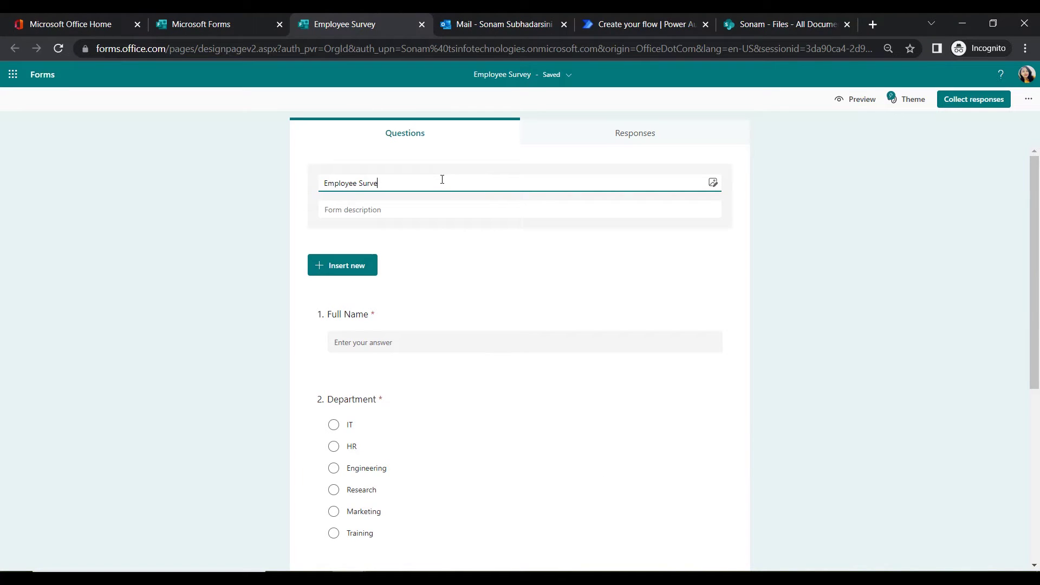
pyautogui.write('Details')
pyautogui.click(581, 360)
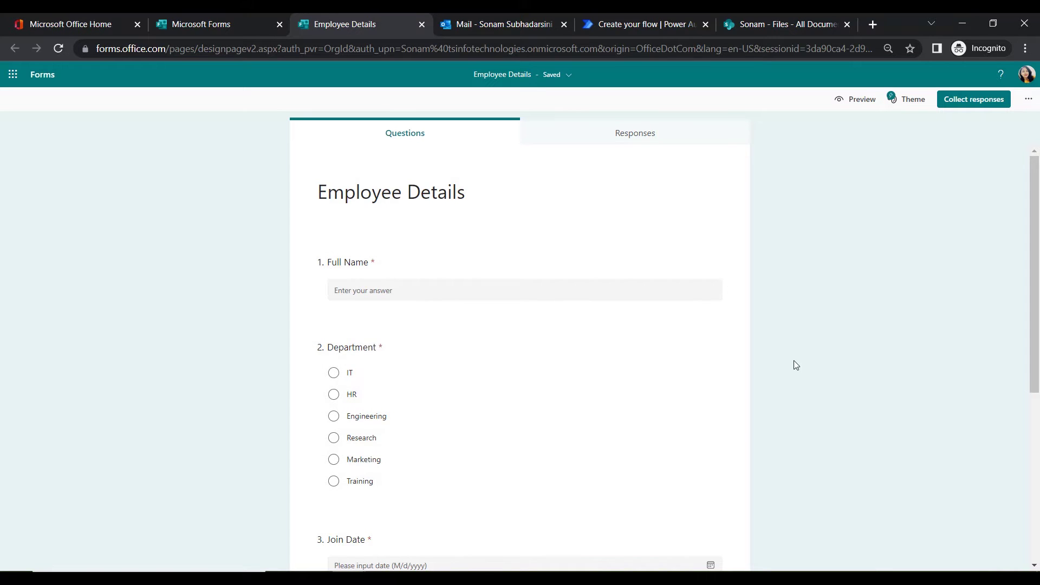
pyautogui.scroll(-5, 648, 390)
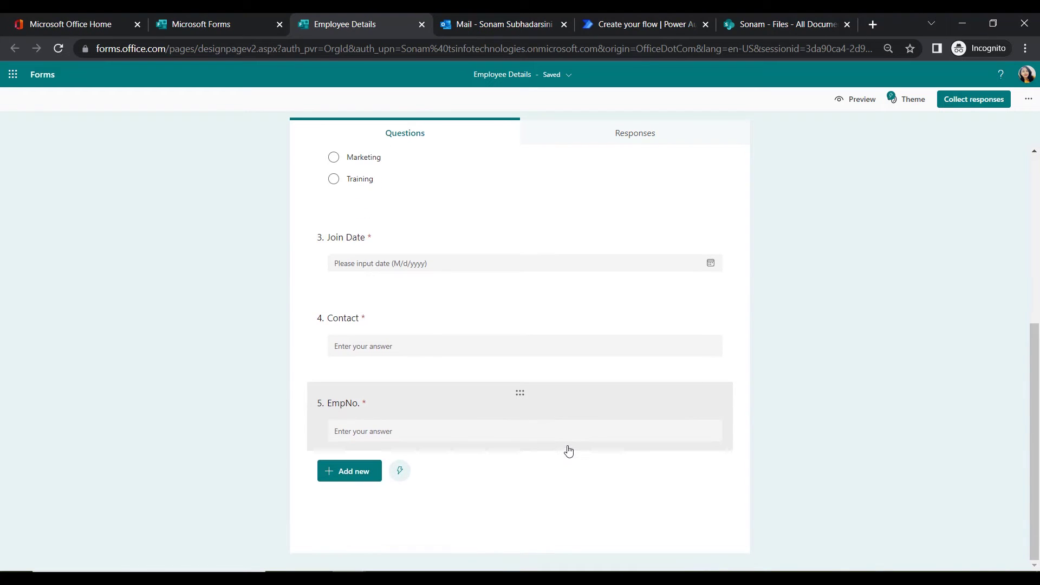
pyautogui.scroll(5, 567, 428)
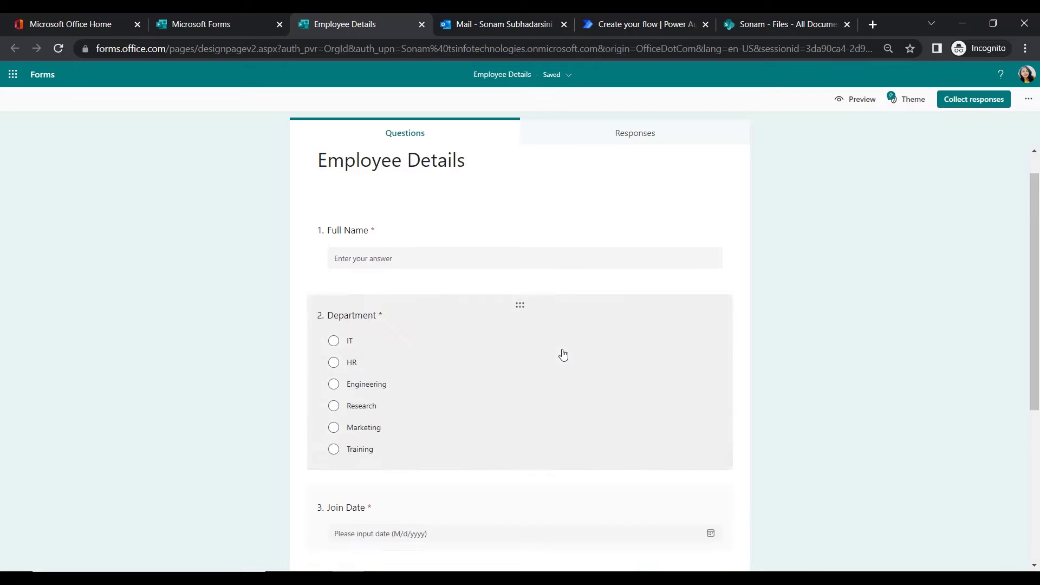
pyautogui.scroll(-1, 903, 366)
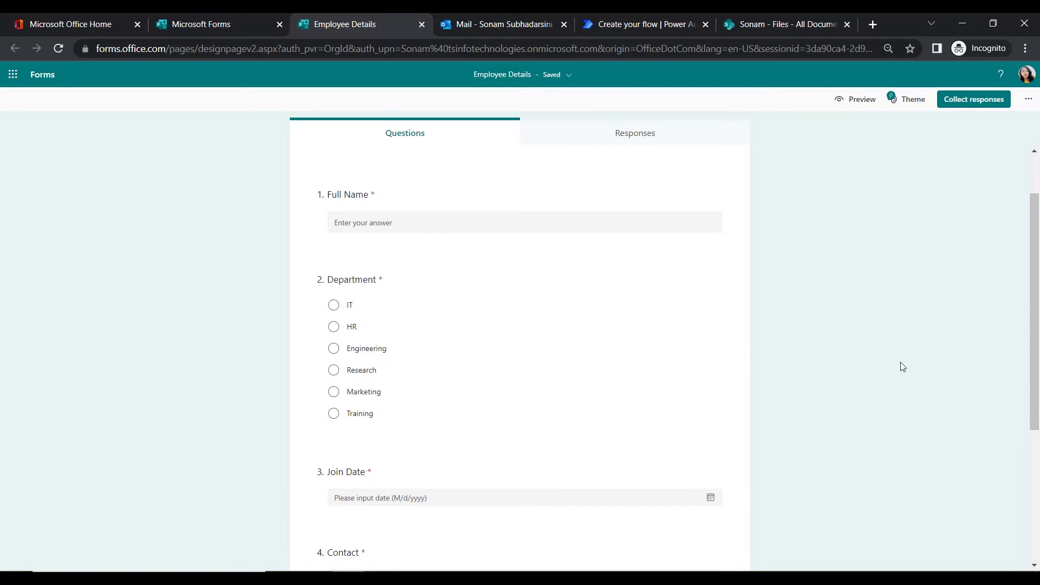
pyautogui.scroll(-3, 720, 393)
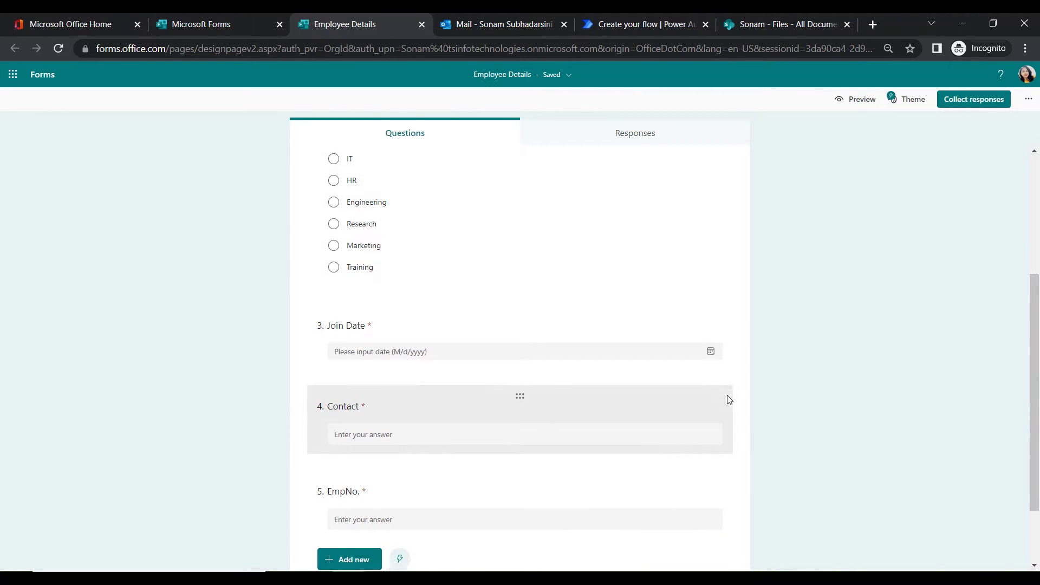
pyautogui.scroll(-2, 737, 374)
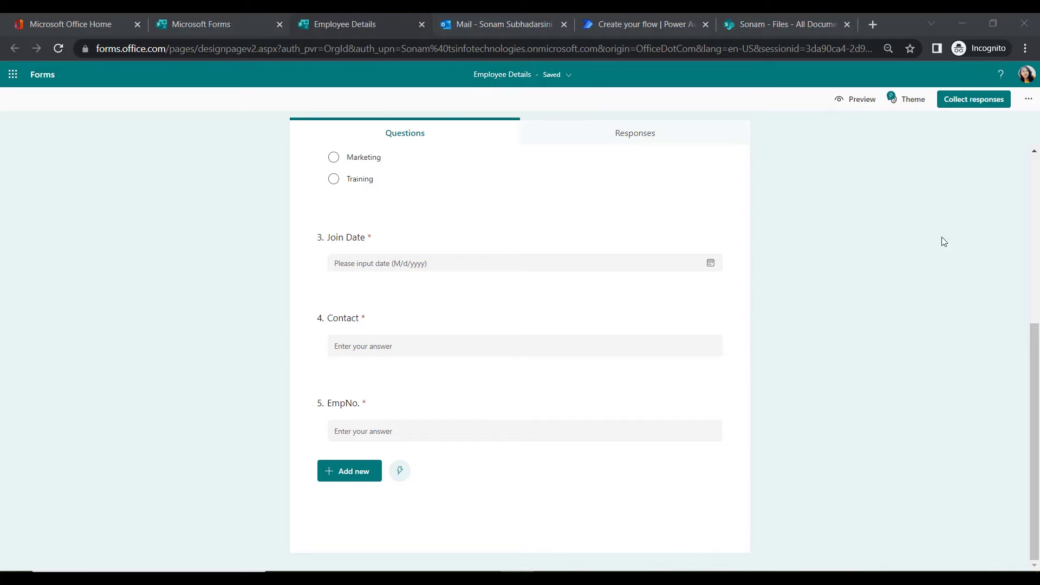
# Copy the Employee Details response link into Notepad to keep its form ID
pyautogui.click(970, 109)
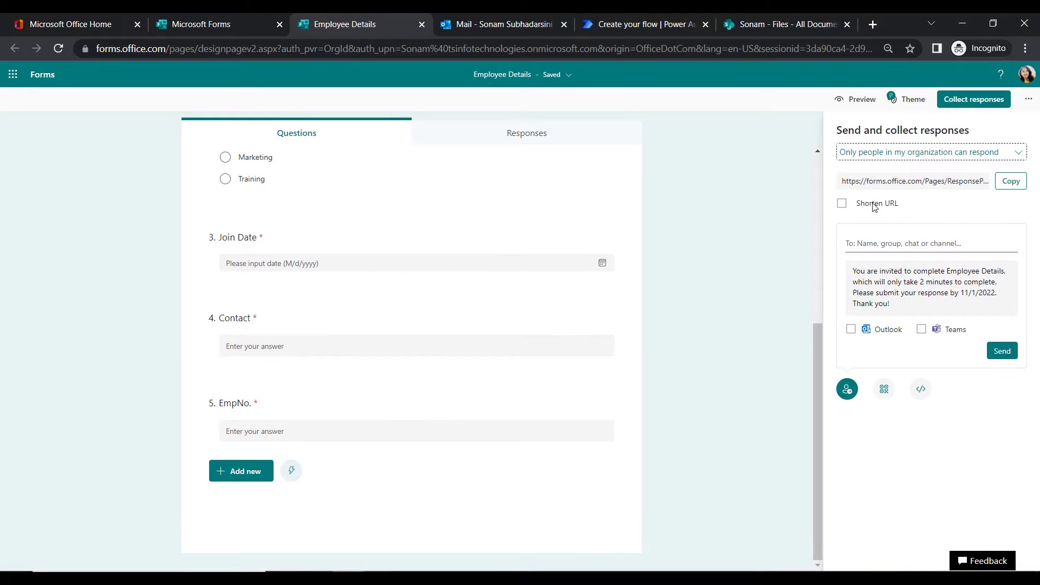
pyautogui.click(1007, 184)
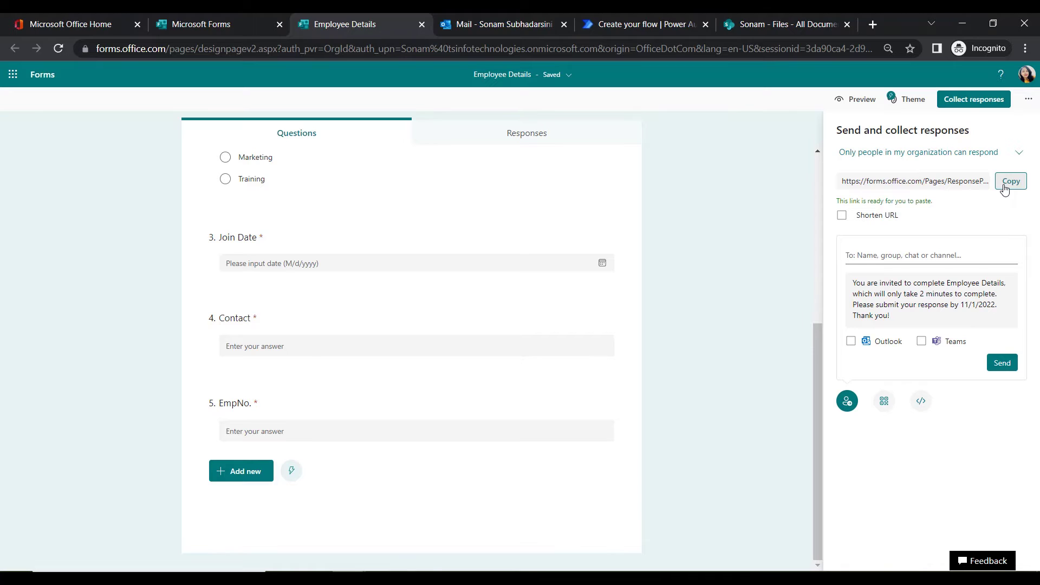
pyautogui.hotkey('ctrl', 'v')
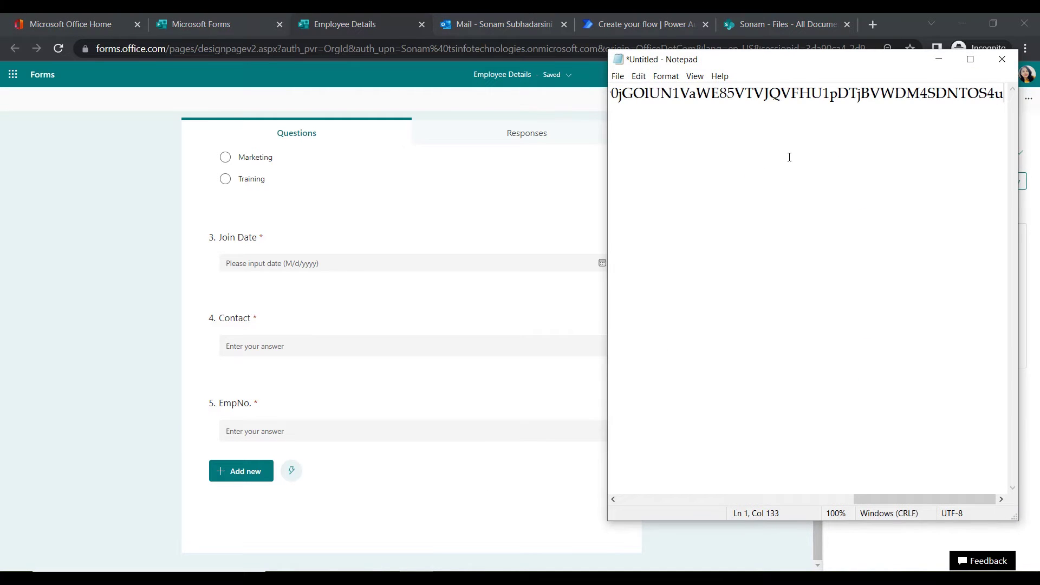
pyautogui.hotkey('alt', 'Tab')
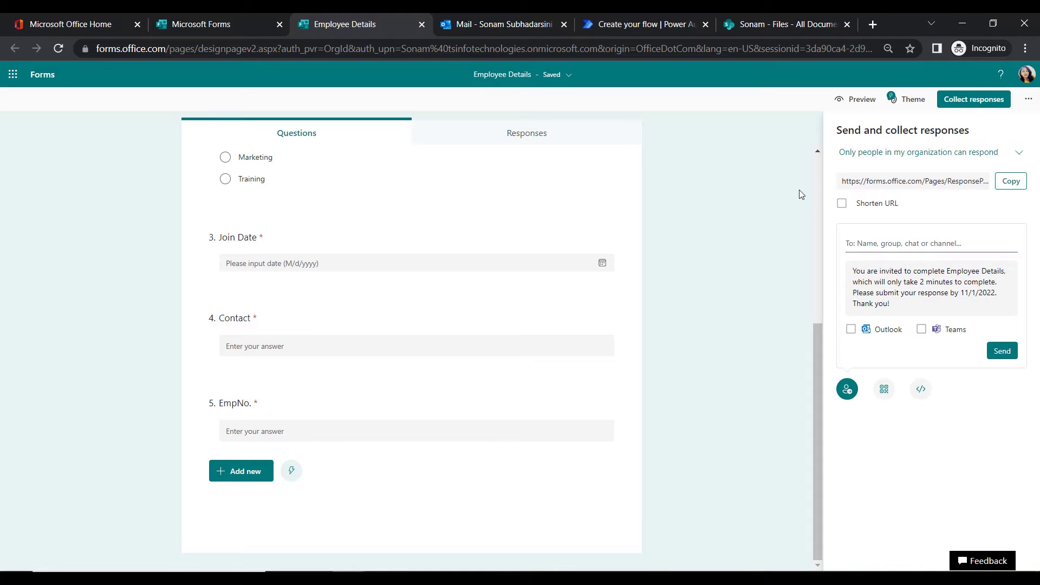
pyautogui.click(617, 20)
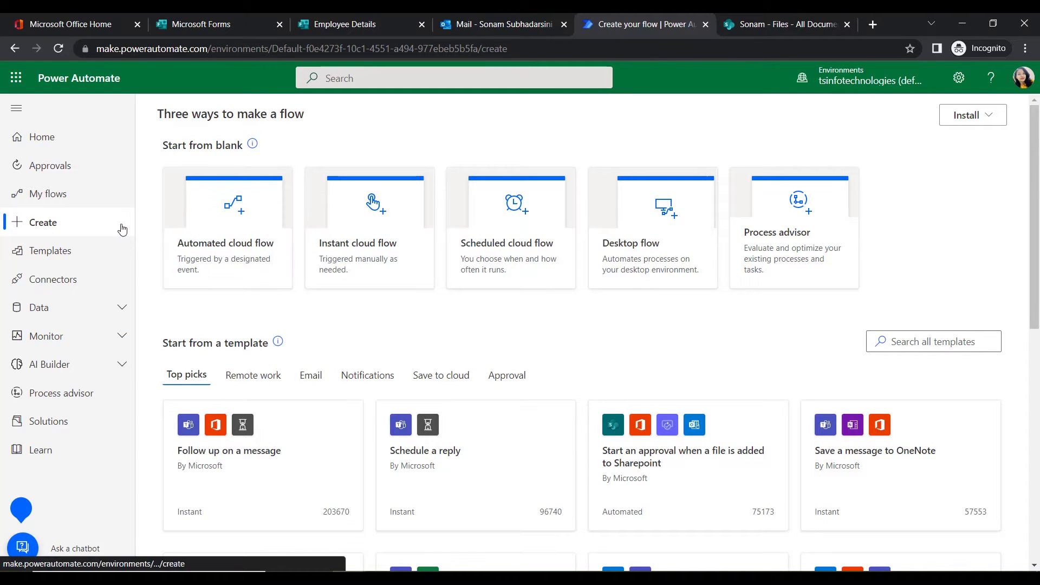
# Create automated cloud flow 'Convert Forms to PDF' with trigger 'When a new response is submitted'
pyautogui.click(220, 252)
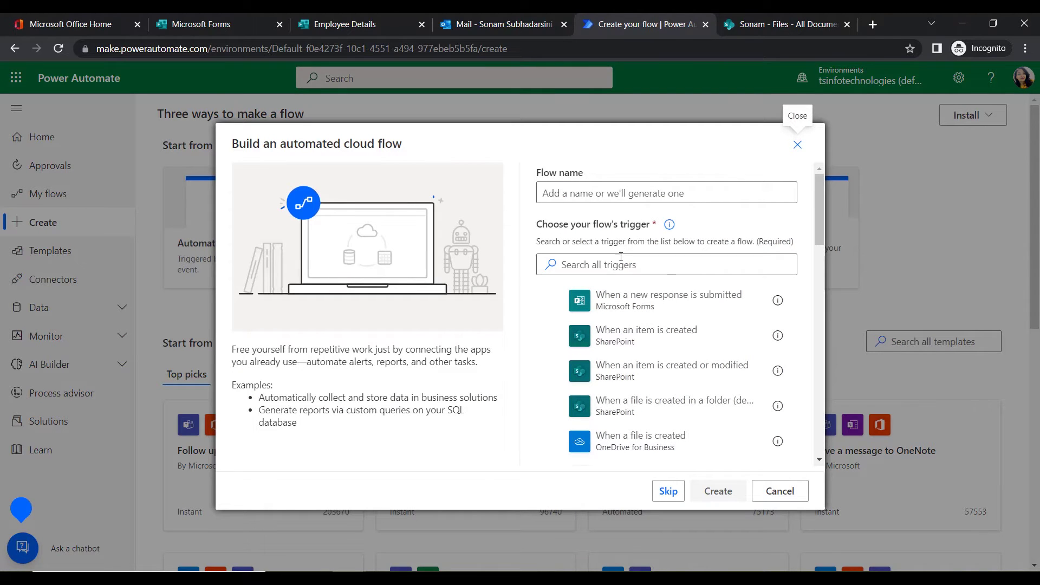
pyautogui.click(623, 188)
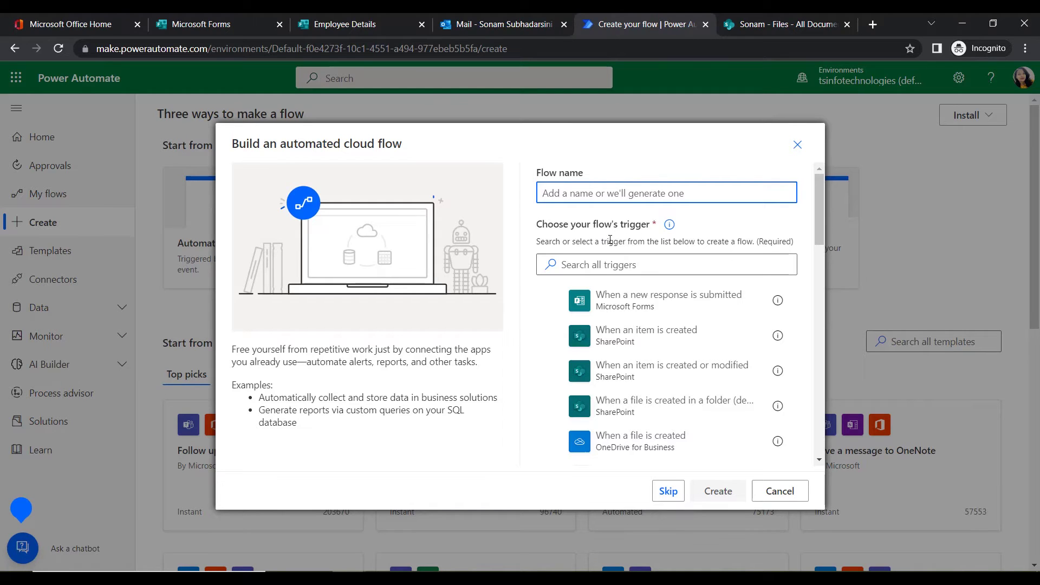
pyautogui.write('Convert Forms to')
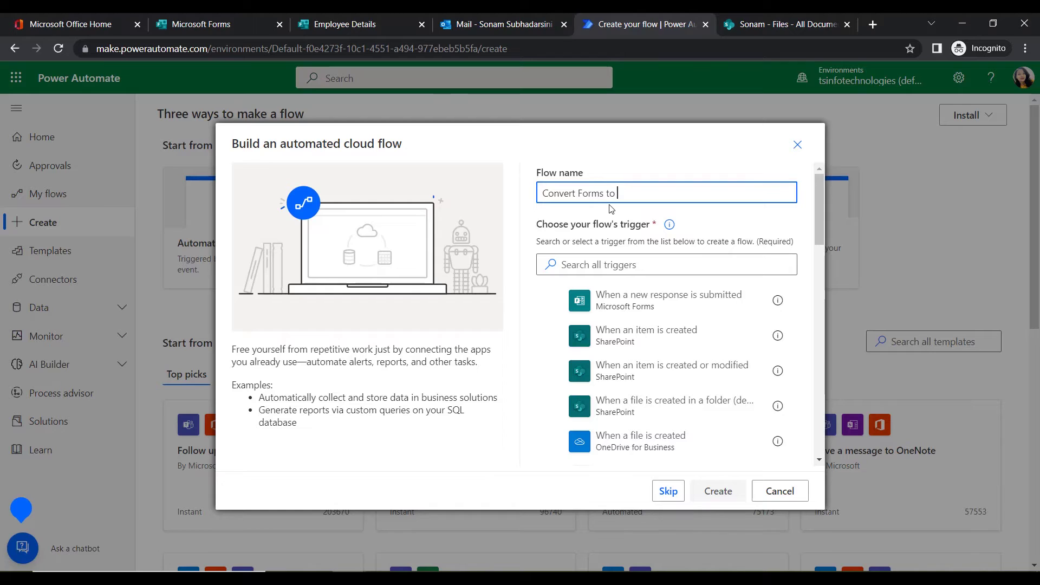
pyautogui.write(' PDF')
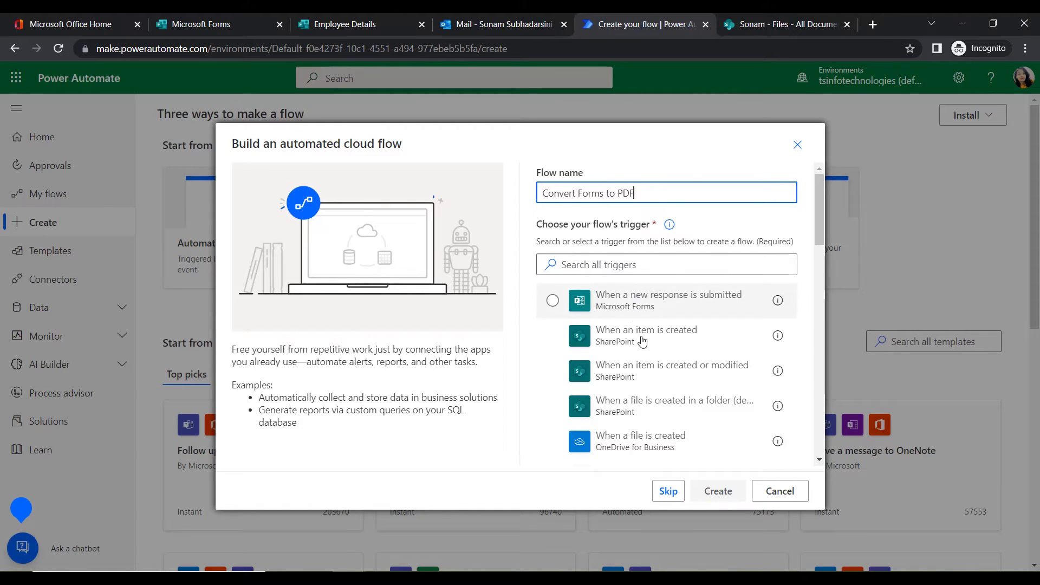
pyautogui.click(639, 307)
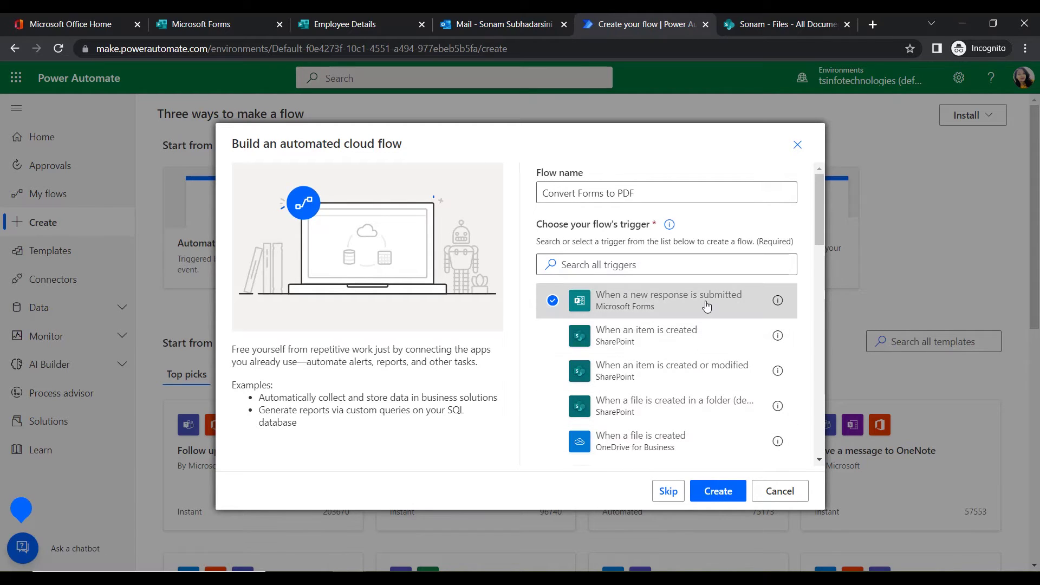
pyautogui.click(718, 492)
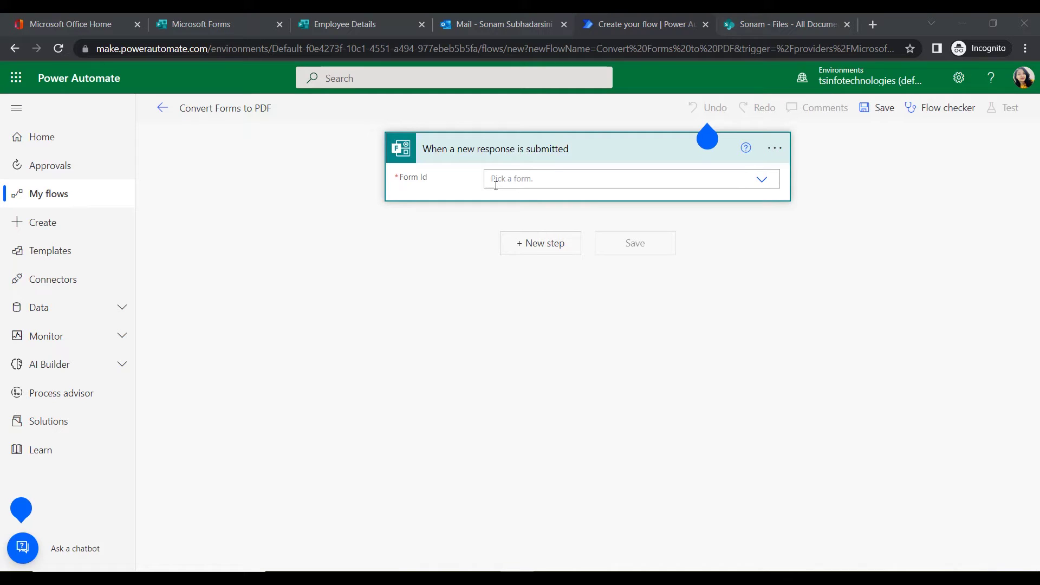
# Set the trigger to watch the Employee Details form
pyautogui.click(764, 186)
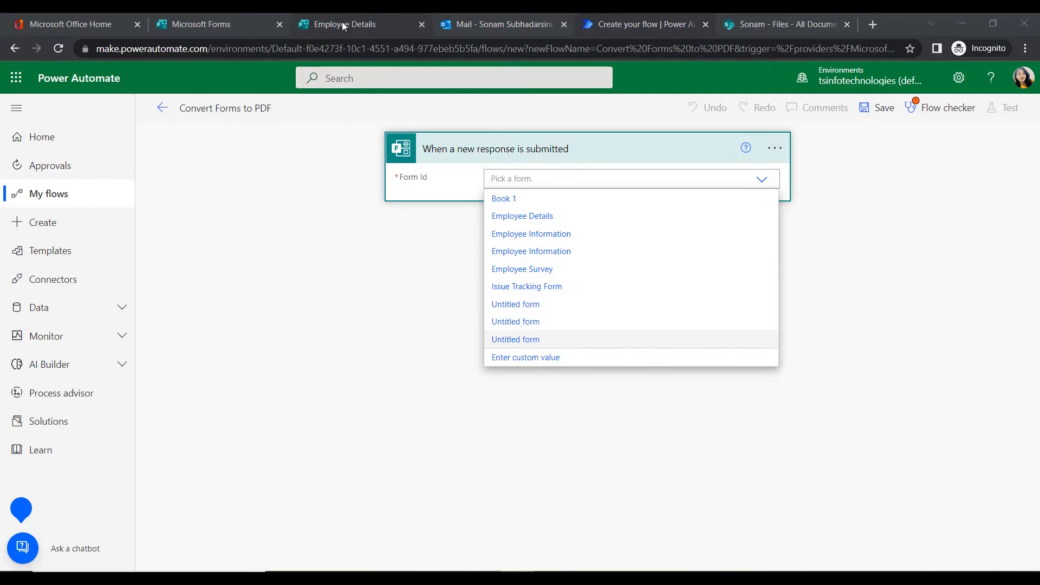
pyautogui.click(527, 218)
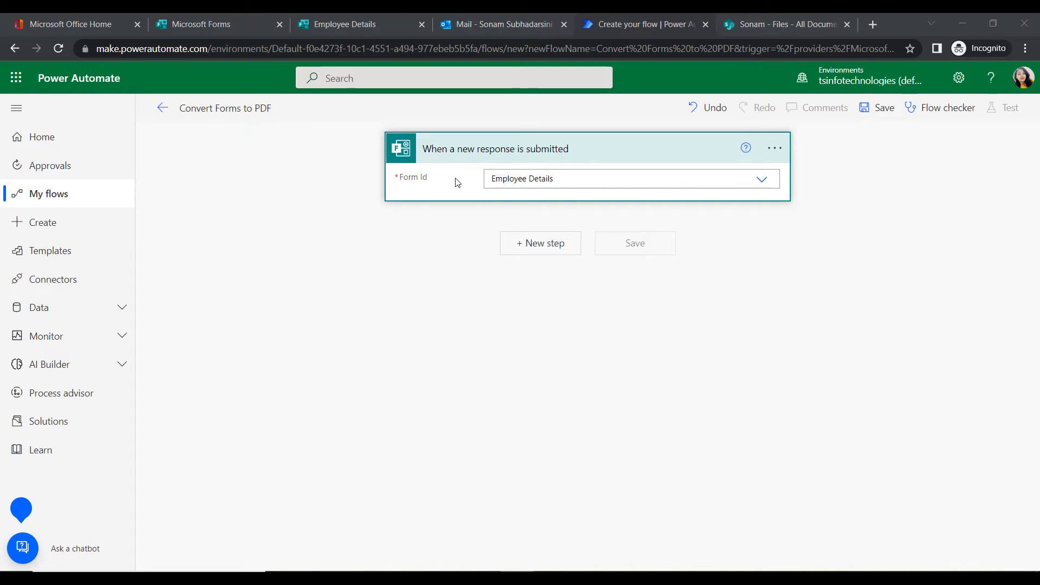
pyautogui.click(536, 249)
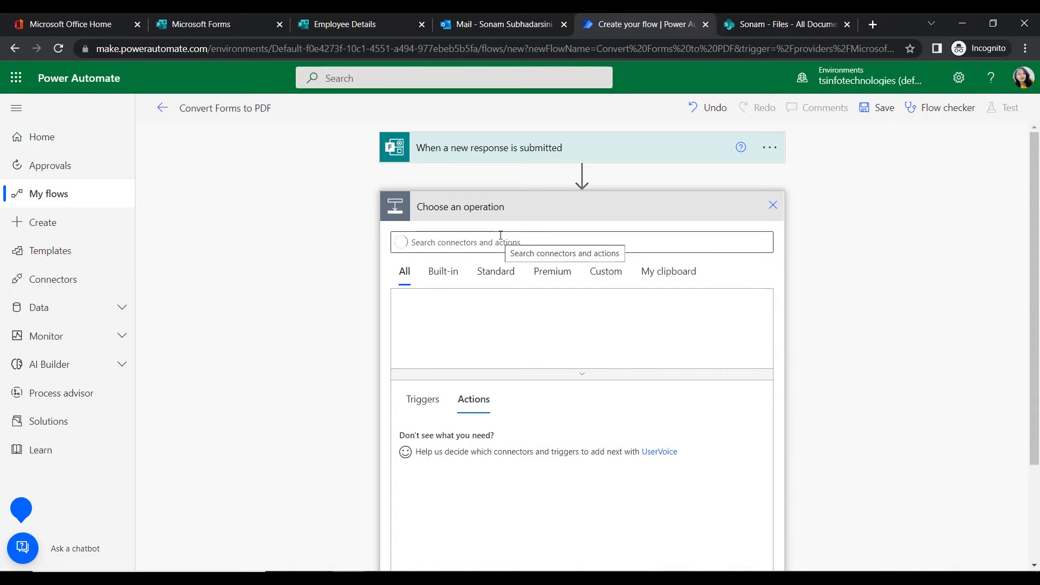
pyautogui.scroll(-3, 499, 233)
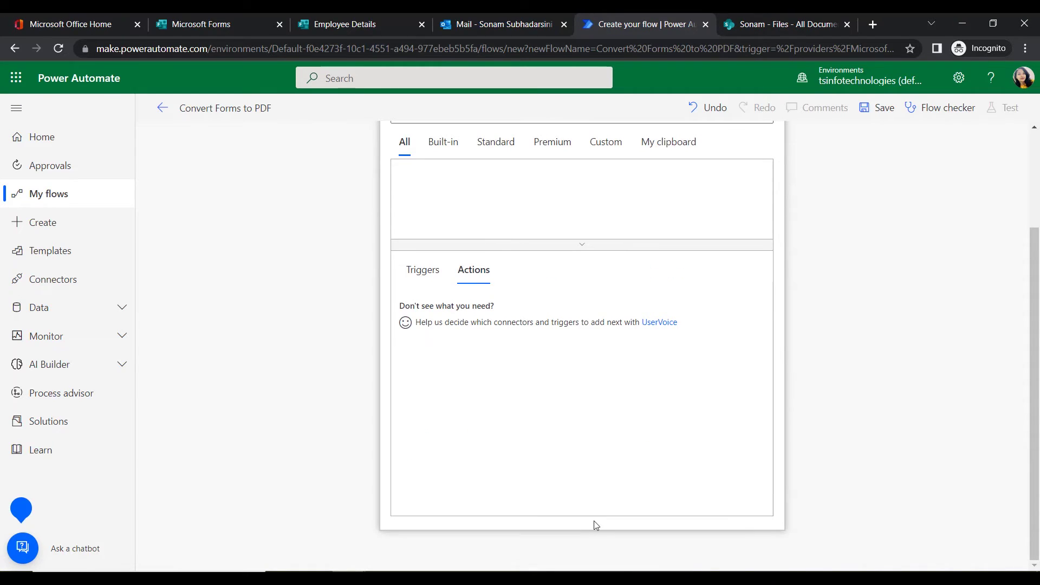
pyautogui.scroll(3, 549, 262)
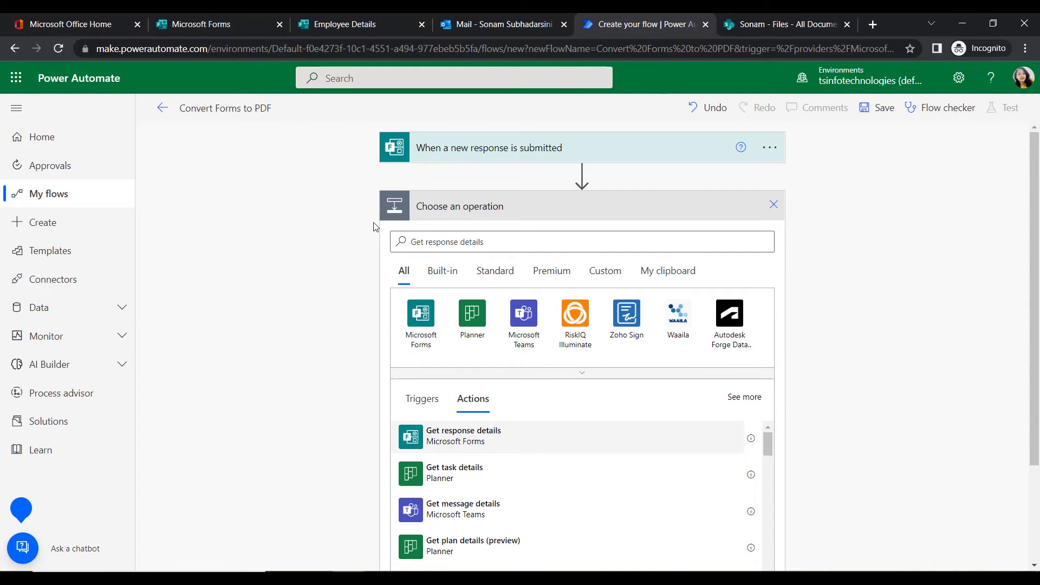
# Add Get response details using the Employee Details form and the trigger's Response Id
pyautogui.click(463, 435)
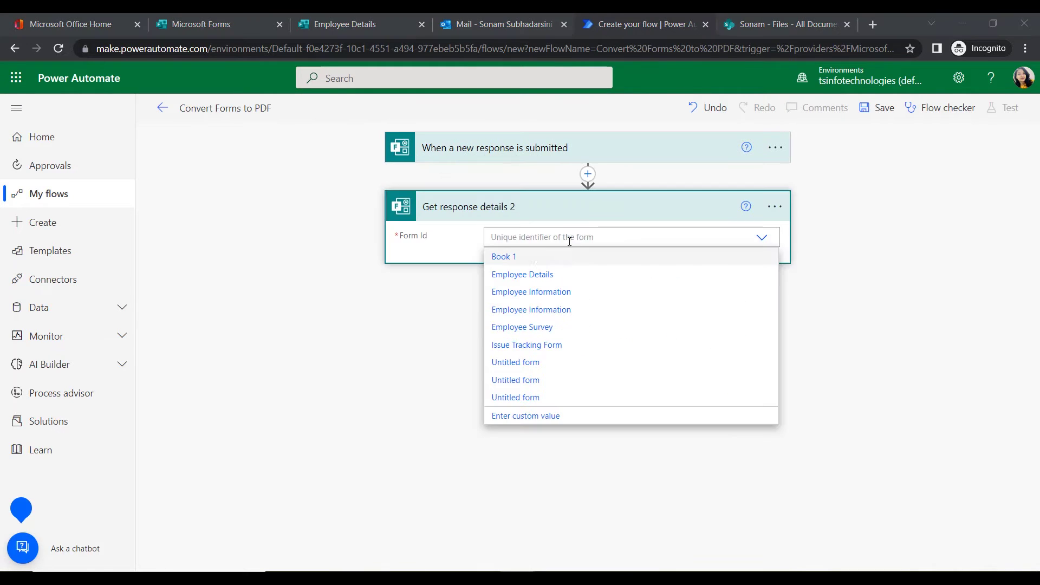
pyautogui.click(522, 275)
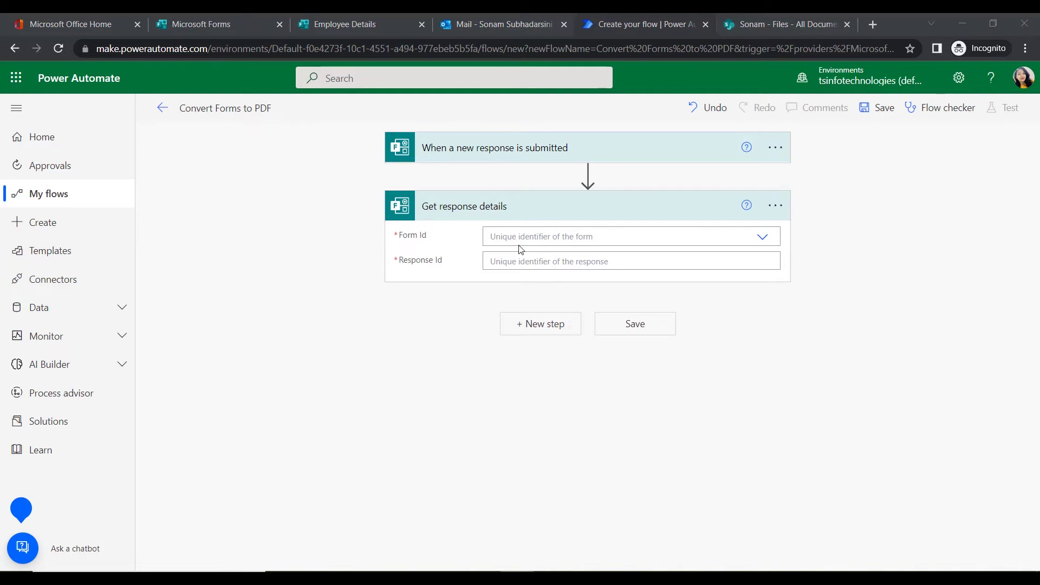
pyautogui.click(525, 236)
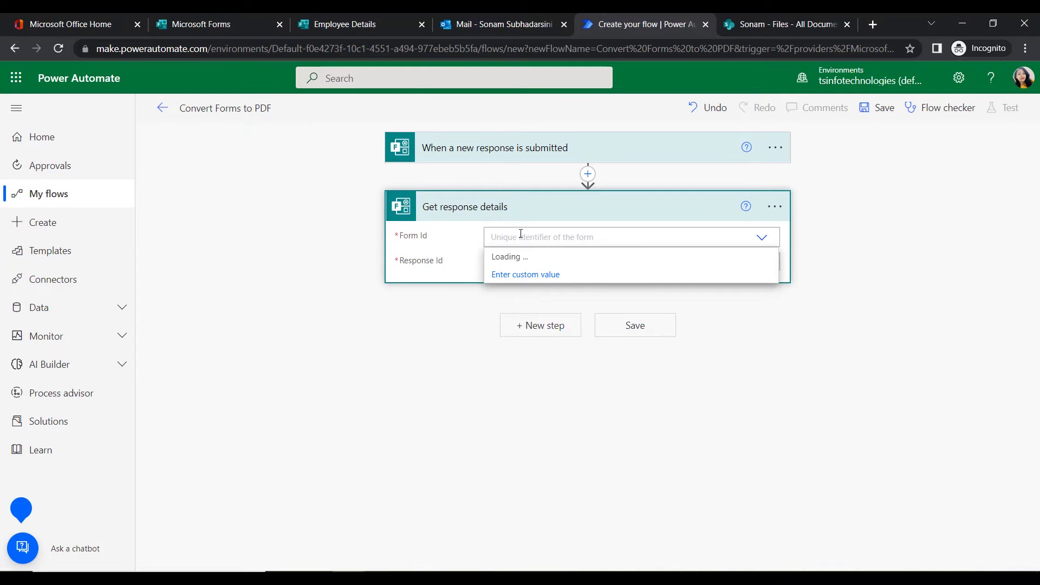
pyautogui.click(525, 274)
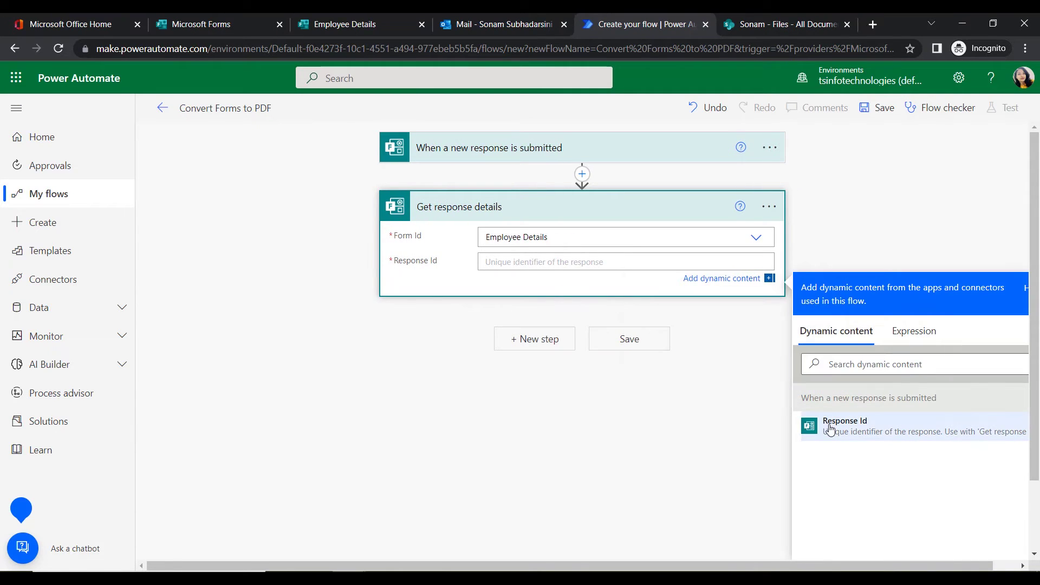
pyautogui.click(830, 430)
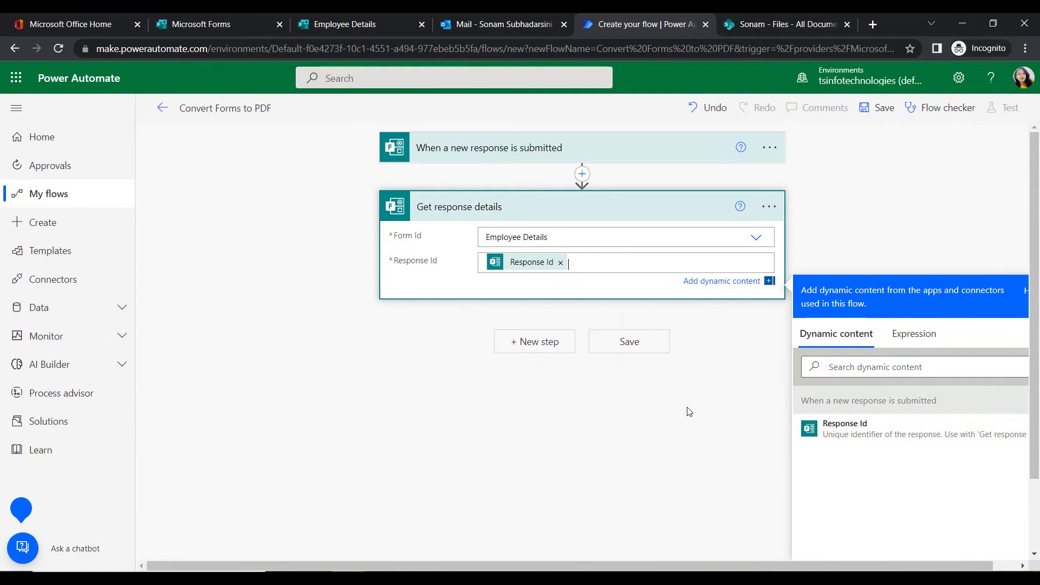
pyautogui.click(382, 176)
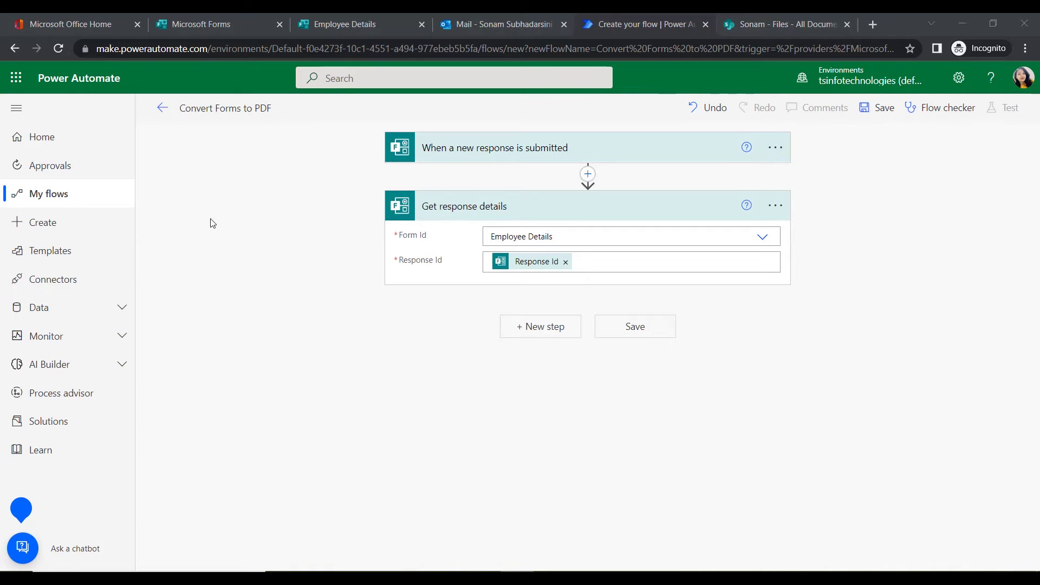
# Add a Select step whose From is createArray(Response Id)
pyautogui.click(521, 334)
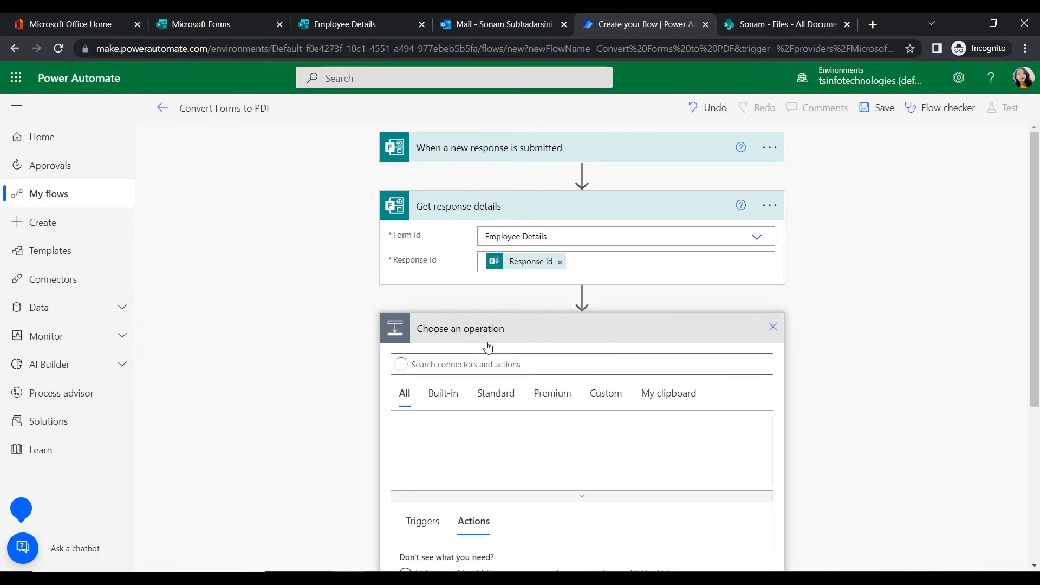
pyautogui.write('Select')
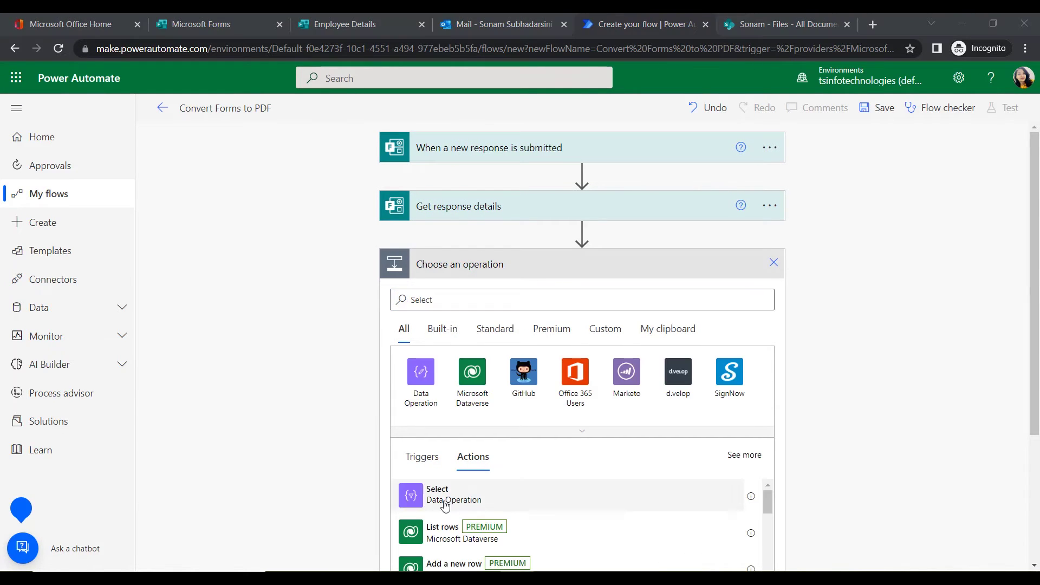
pyautogui.click(450, 498)
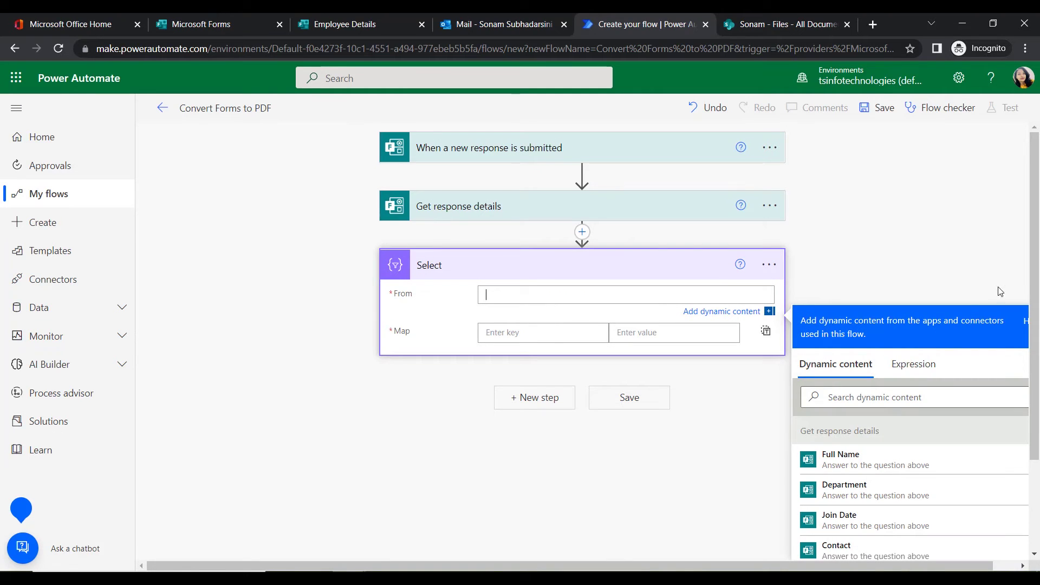
pyautogui.click(898, 368)
pyautogui.write('createArray()')
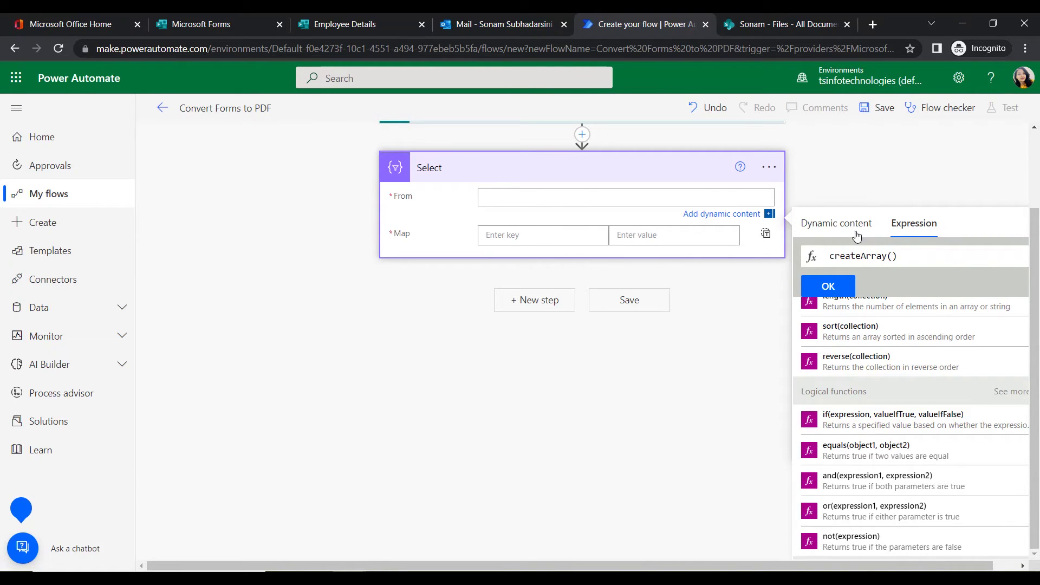
pyautogui.click(832, 228)
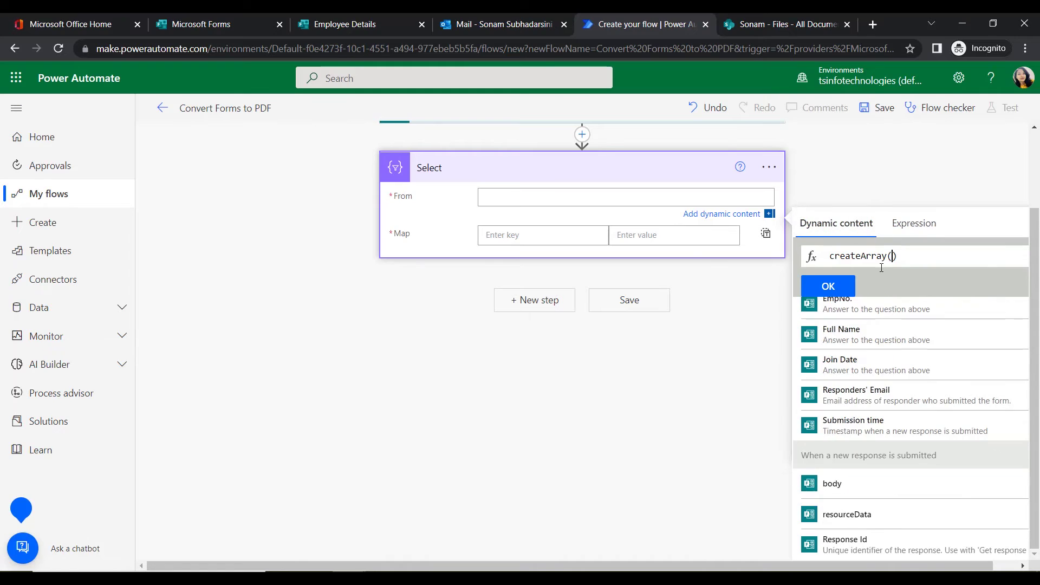
pyautogui.click(826, 540)
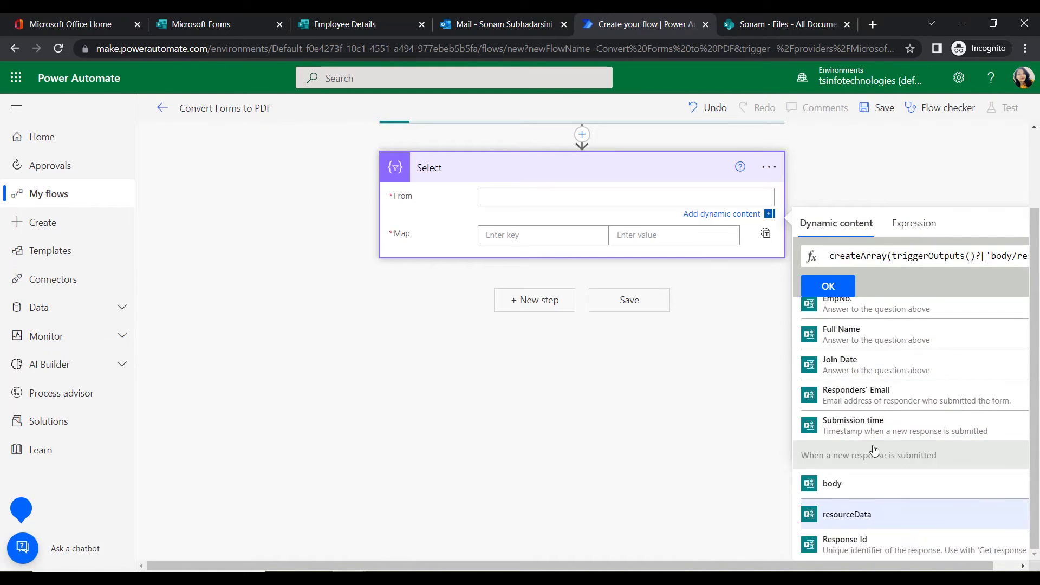
pyautogui.click(839, 280)
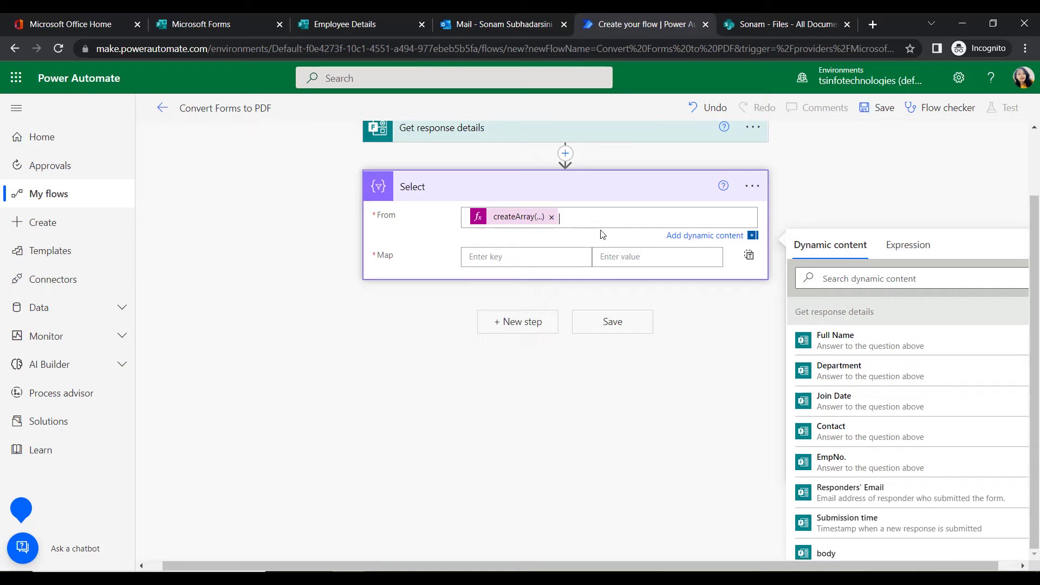
# Map the Full Name key to its form answer after checking the form's questions
pyautogui.click(476, 257)
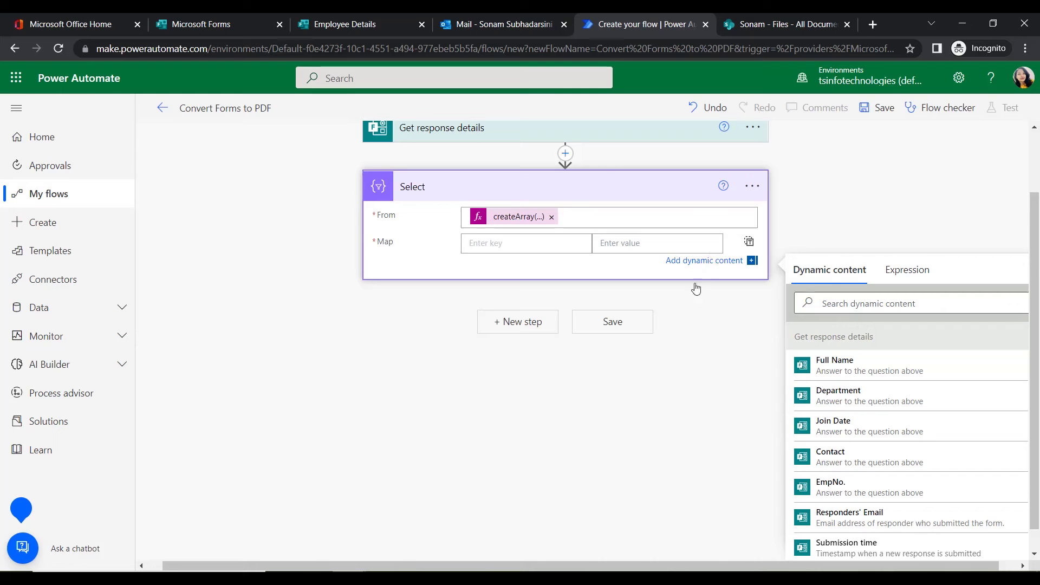
pyautogui.click(388, 16)
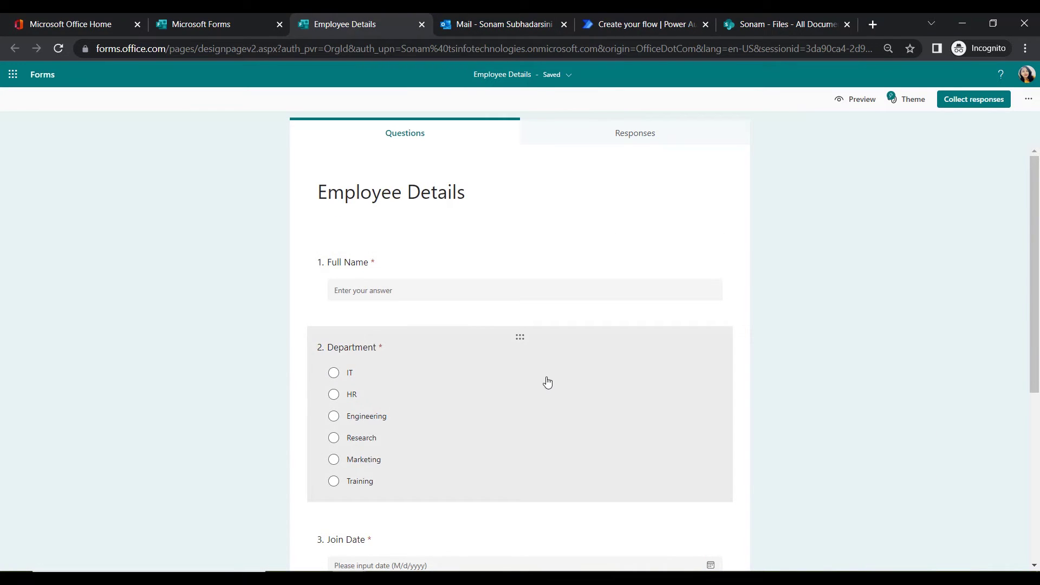
pyautogui.scroll(-5, 541, 386)
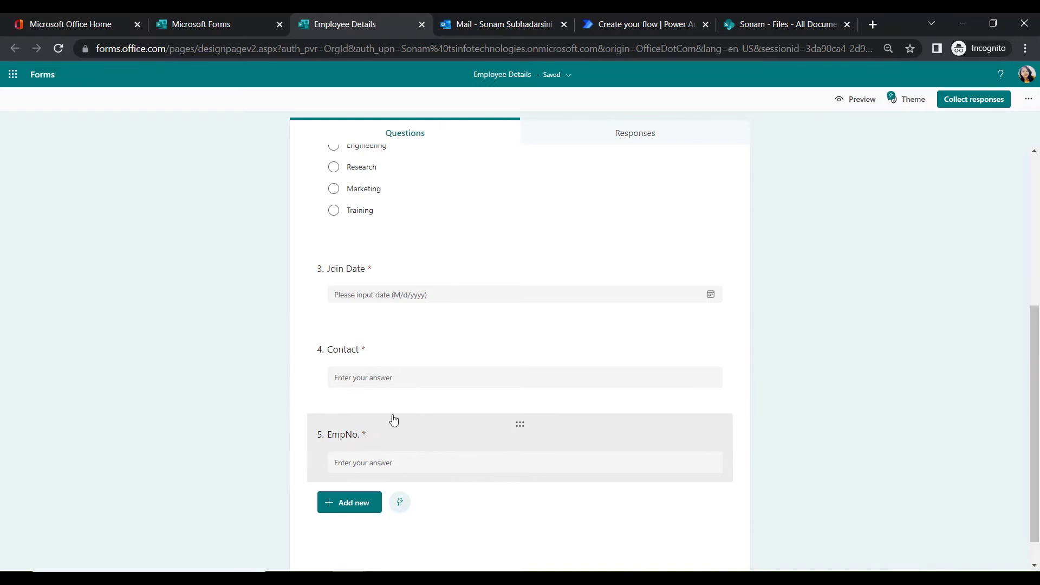
pyautogui.click(583, 16)
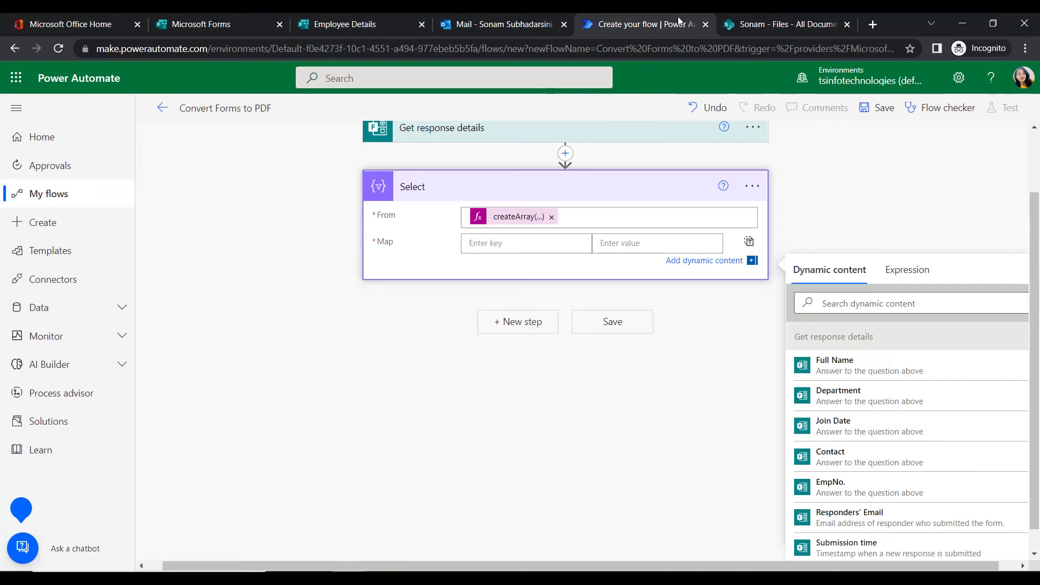
pyautogui.hotkey('ctrl', 'shift', 'Tab')
pyautogui.click(614, 18)
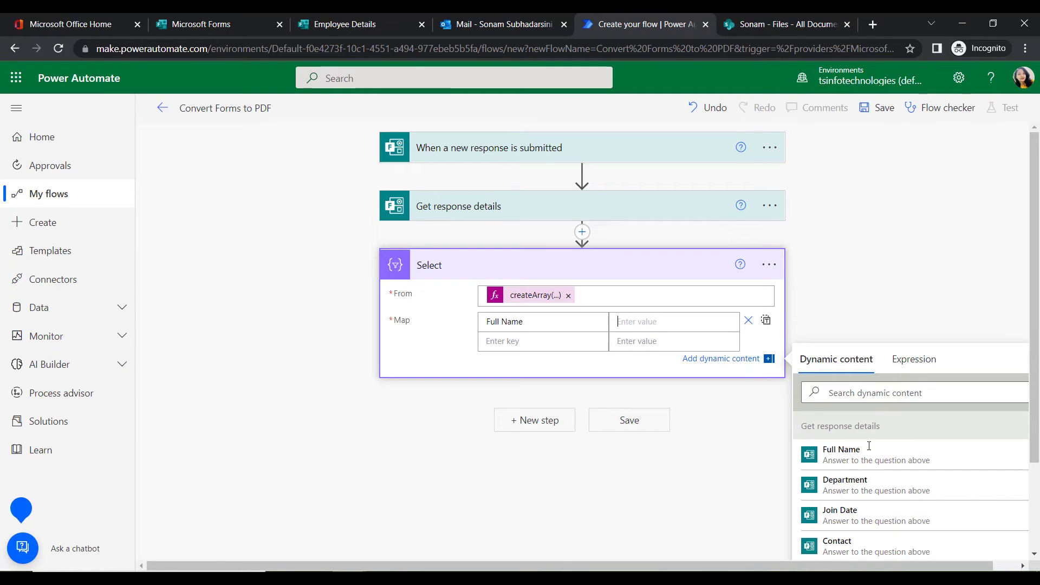
pyautogui.click(853, 467)
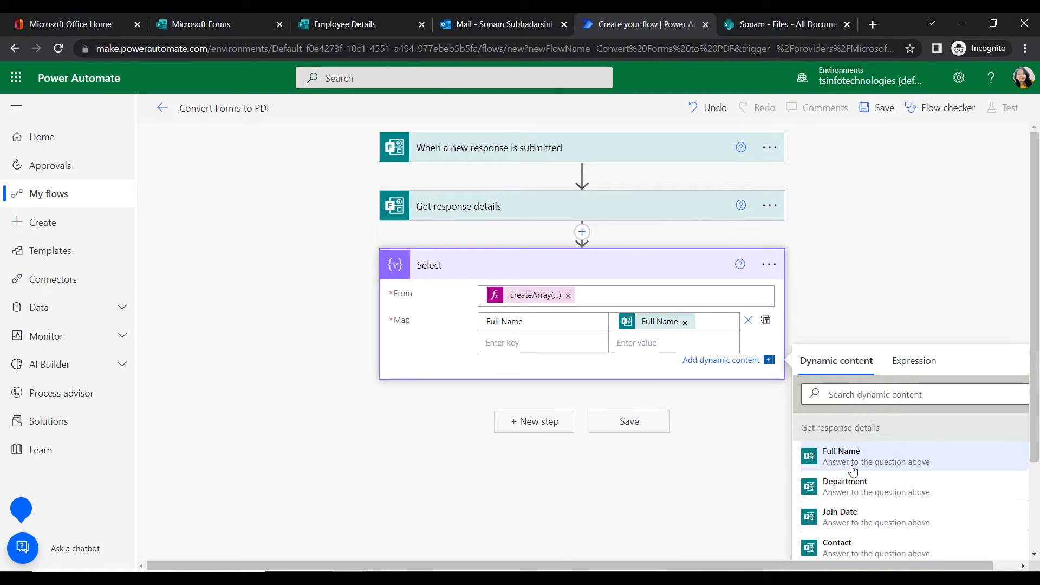
# Add Department and Join Date map rows mapped to their form answers
pyautogui.click(538, 342)
pyautogui.write('Department')
pyautogui.click(674, 342)
pyautogui.click(844, 482)
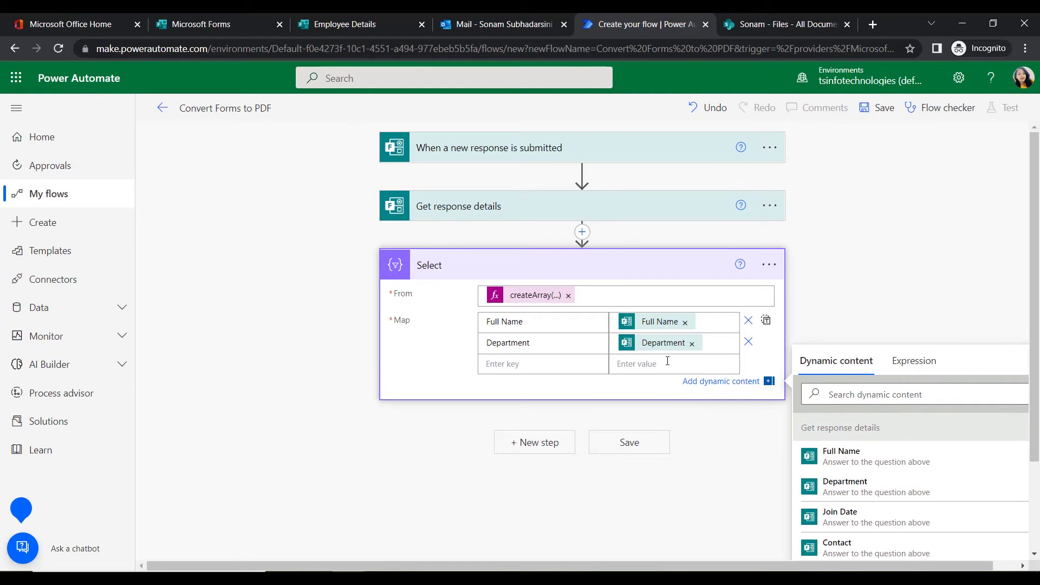
pyautogui.click(551, 367)
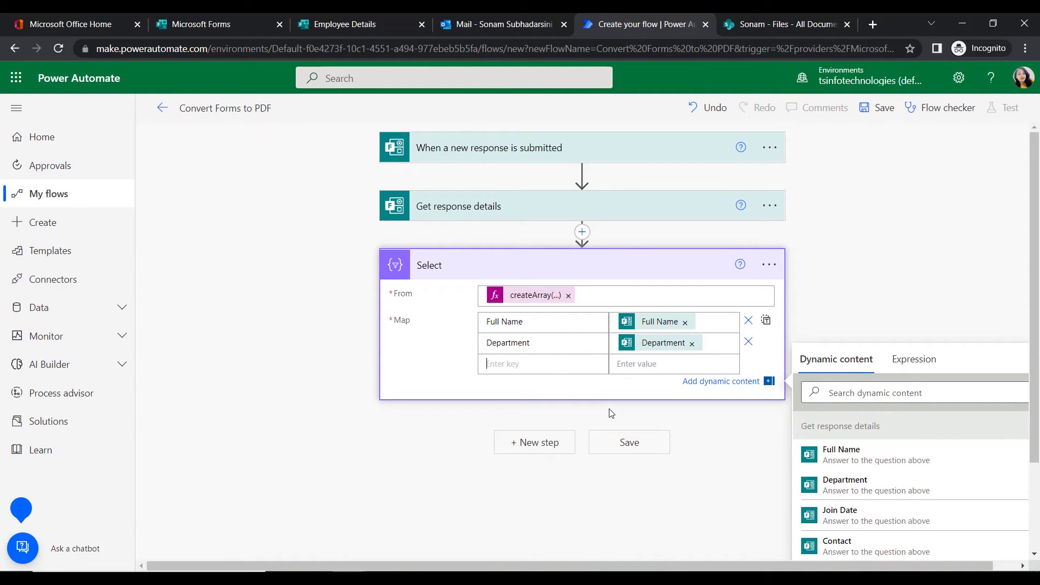
pyautogui.write('Join Date')
pyautogui.click(840, 509)
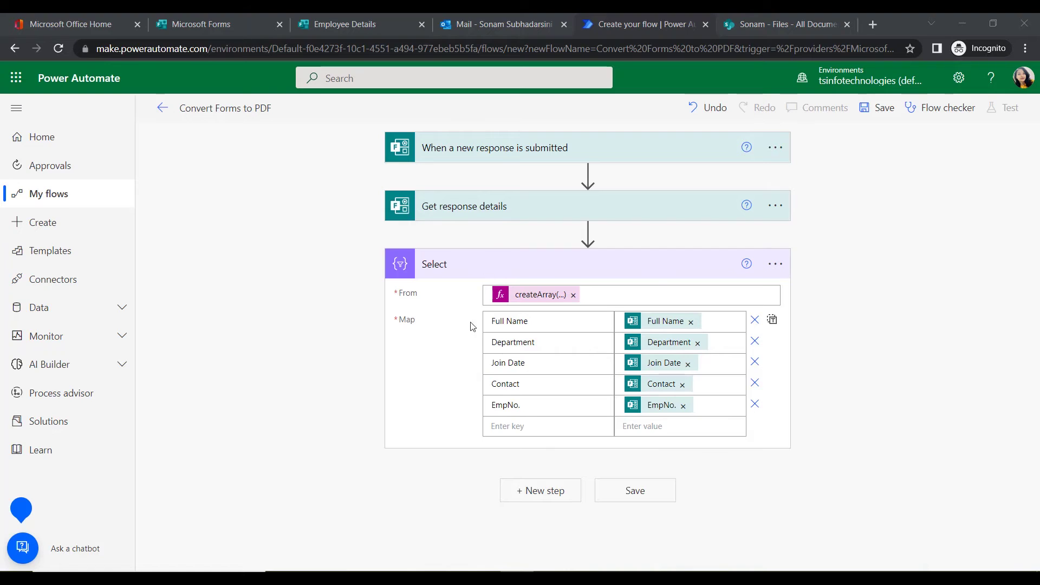
pyautogui.click(560, 492)
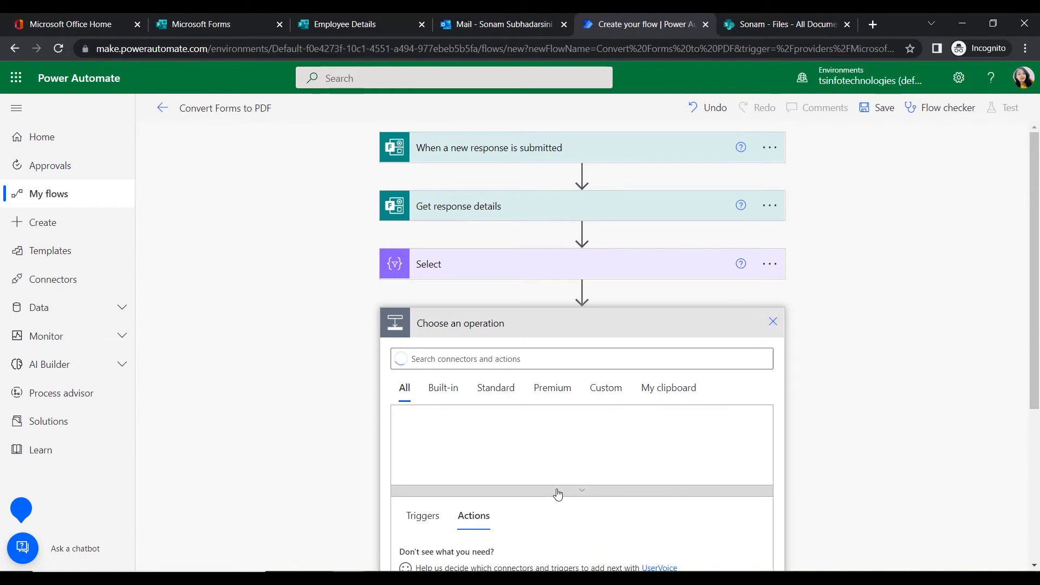
# Add a Create HTML table step with From set to the Select Output
pyautogui.write('C')
pyautogui.press('BackSpace')
pyautogui.write('create HTML')
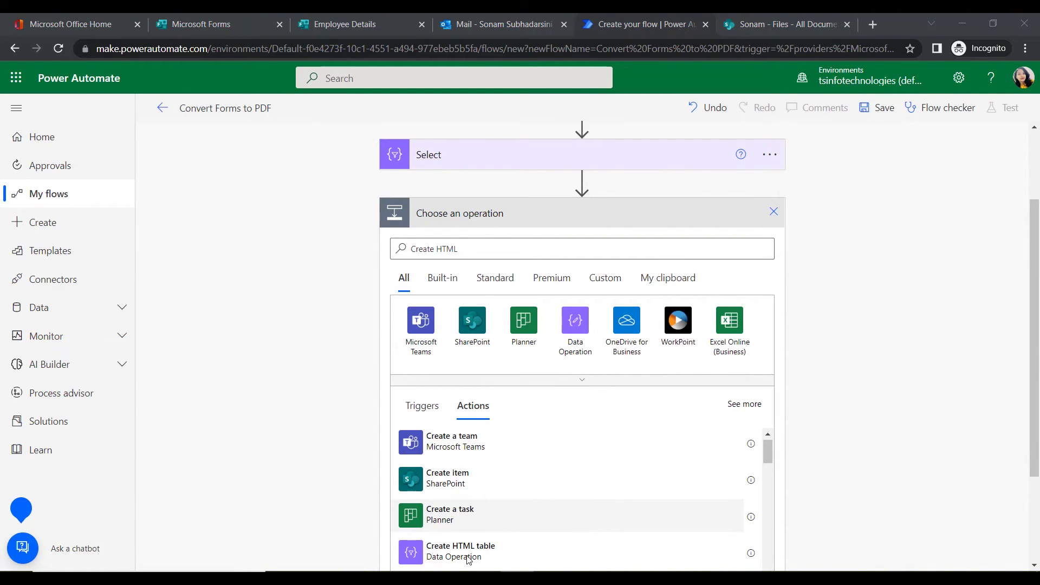
pyautogui.scroll(-1, 471, 558)
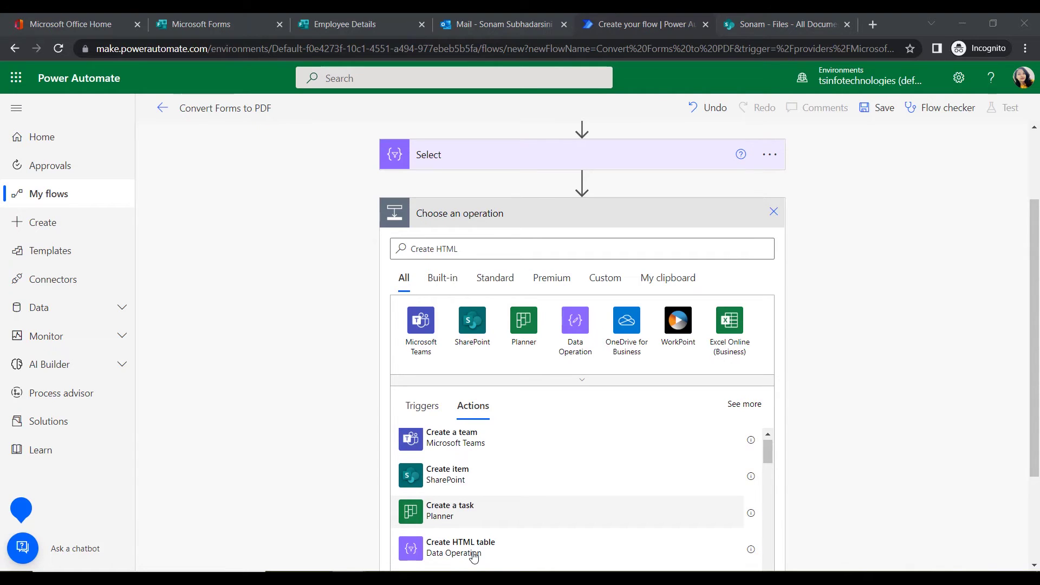
pyautogui.click(460, 547)
pyautogui.click(510, 351)
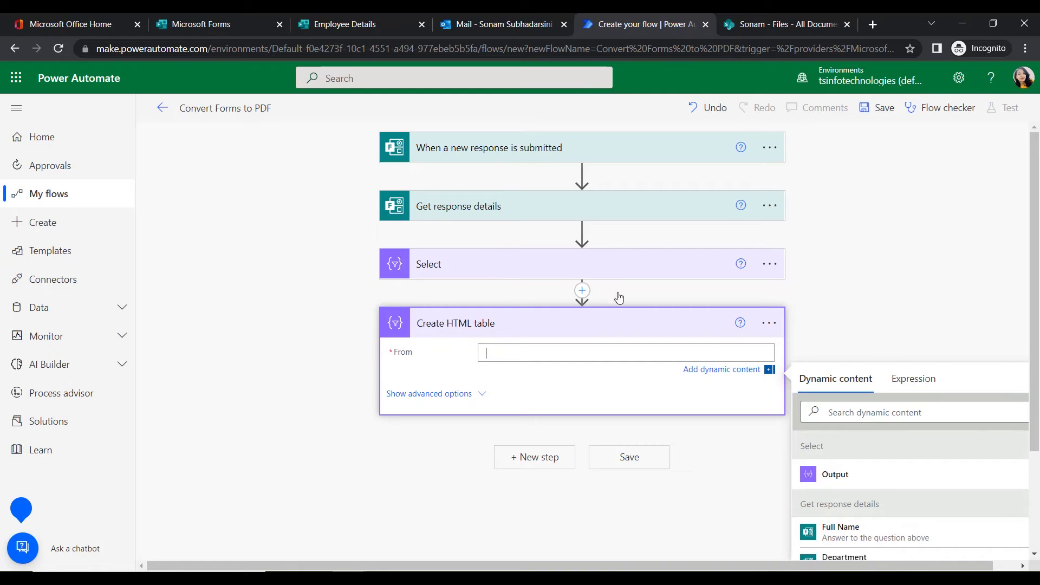
pyautogui.click(855, 476)
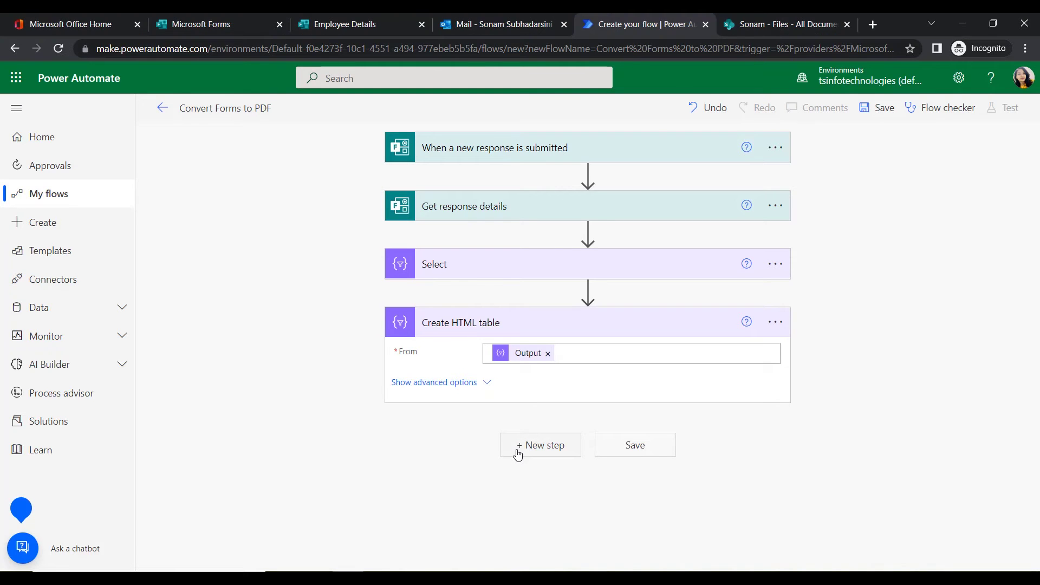
# Add a Compose data operation step after Create HTML table
pyautogui.click(519, 453)
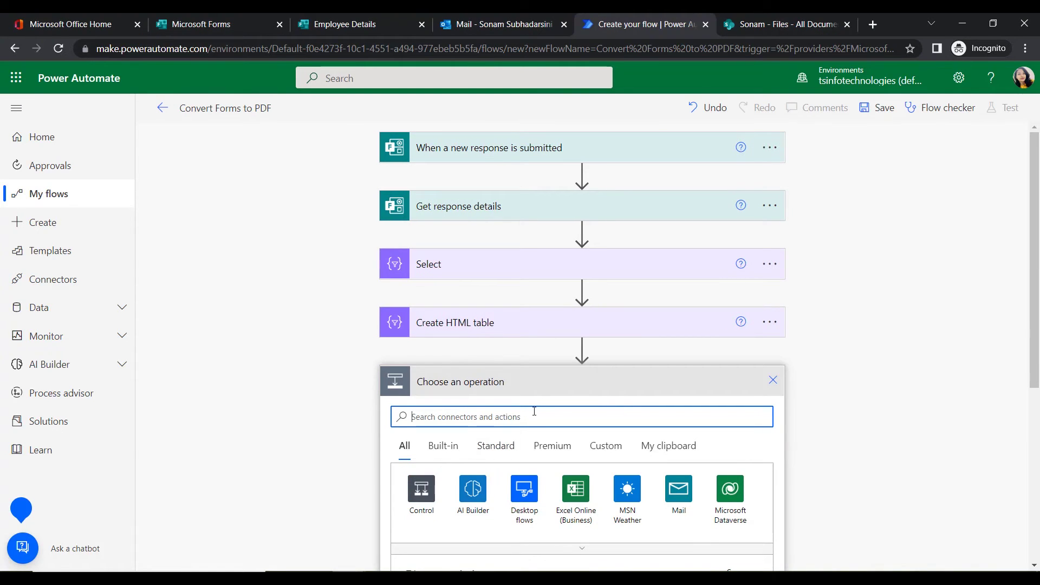
pyautogui.scroll(-1, 532, 413)
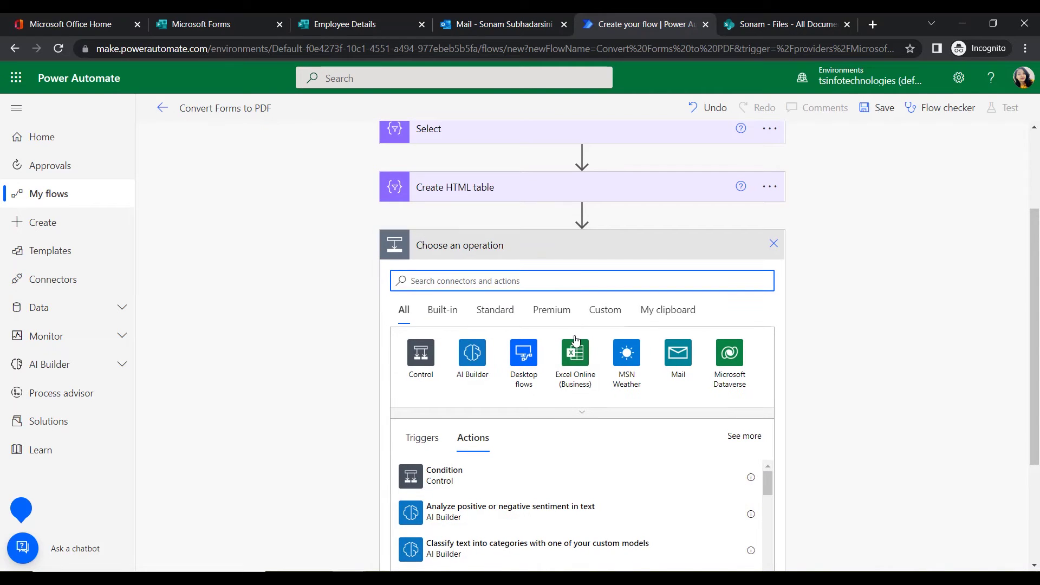
pyautogui.write('Compose')
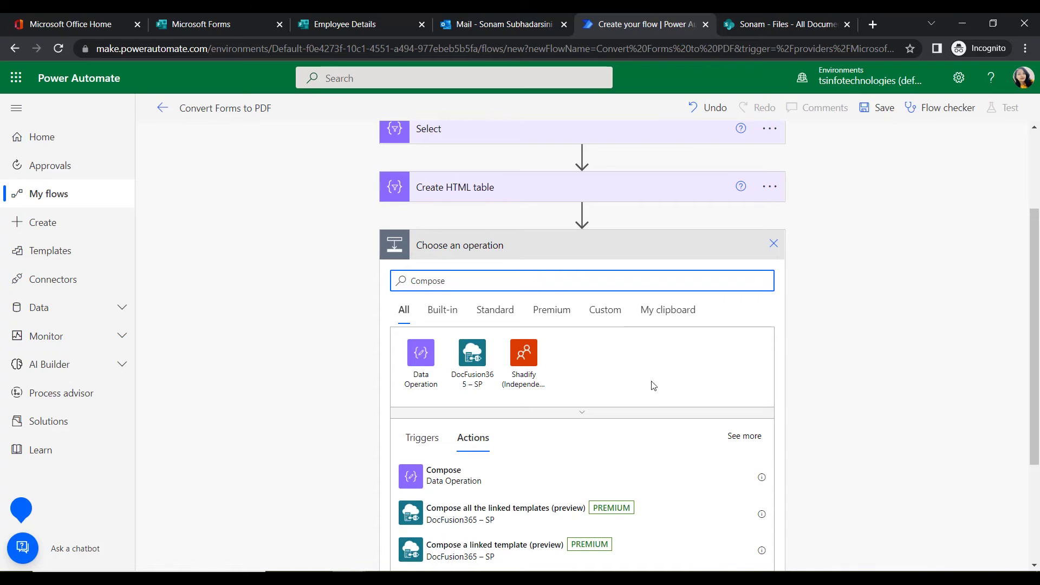
pyautogui.click(459, 476)
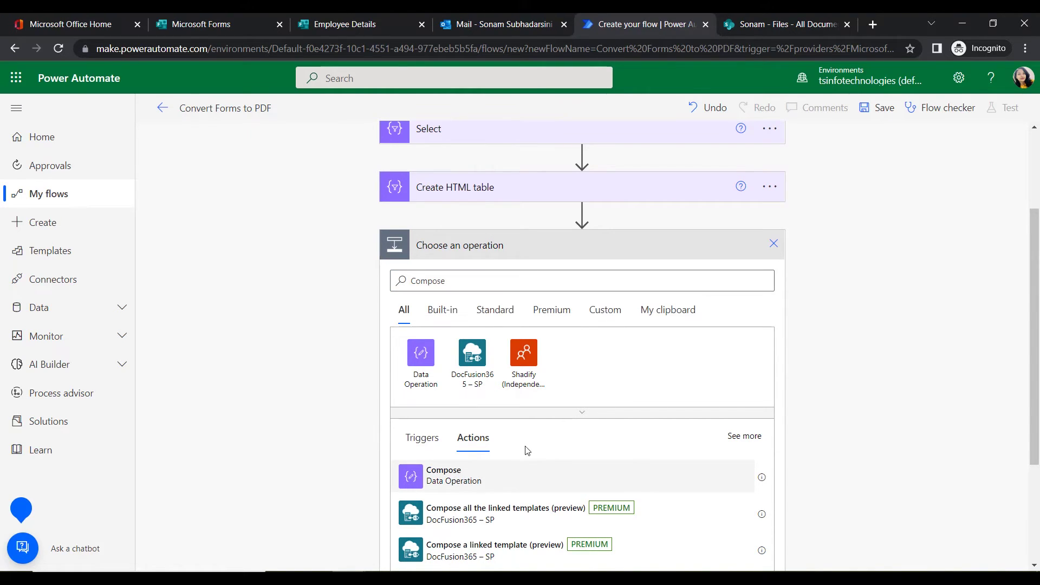
pyautogui.click(519, 408)
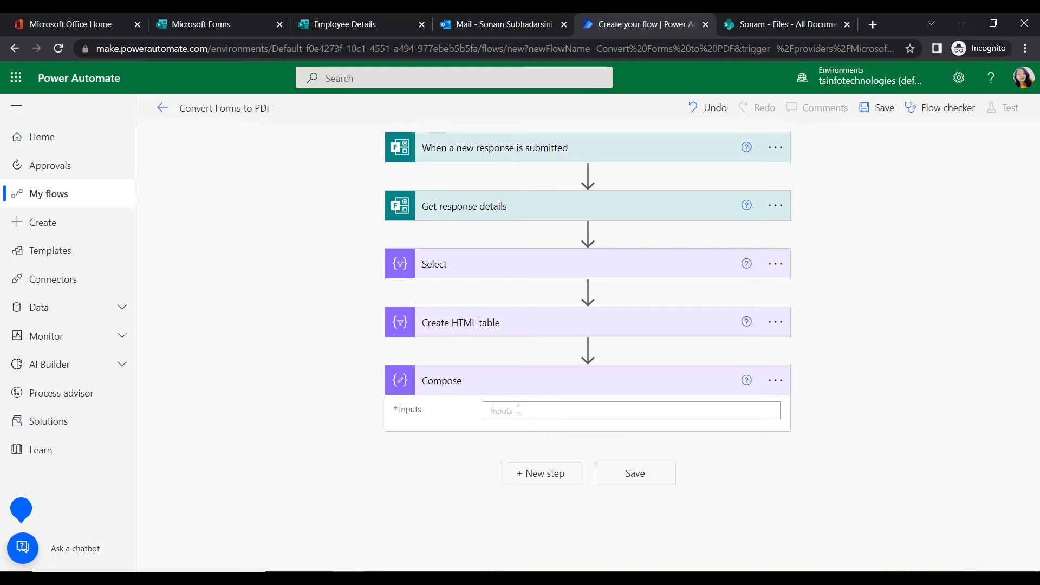
# Set Compose Inputs to replace(body('Create_HTML_table'),'<table>','<table border = "2">')
pyautogui.click(910, 302)
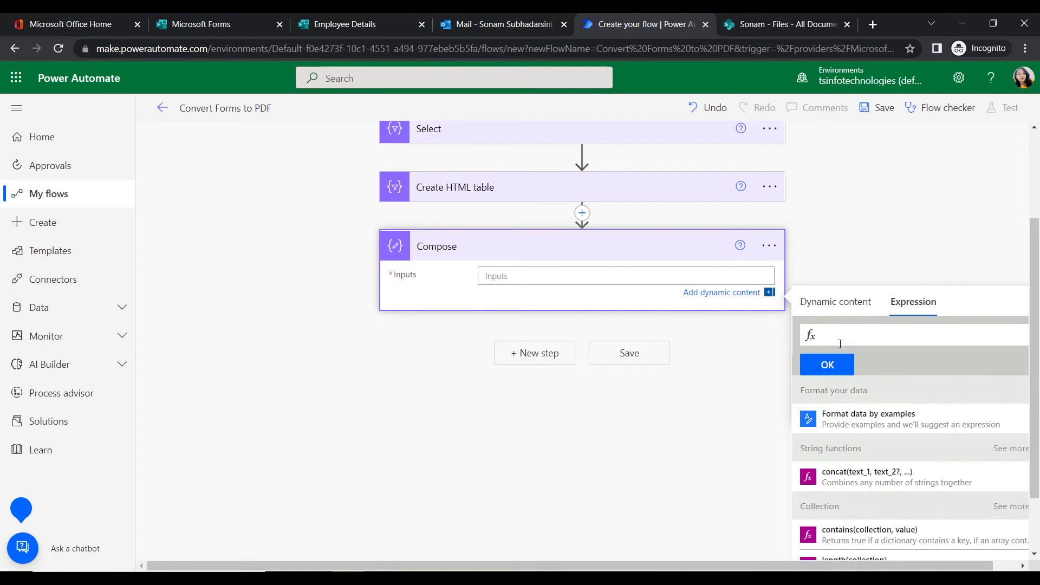
pyautogui.write('replac')
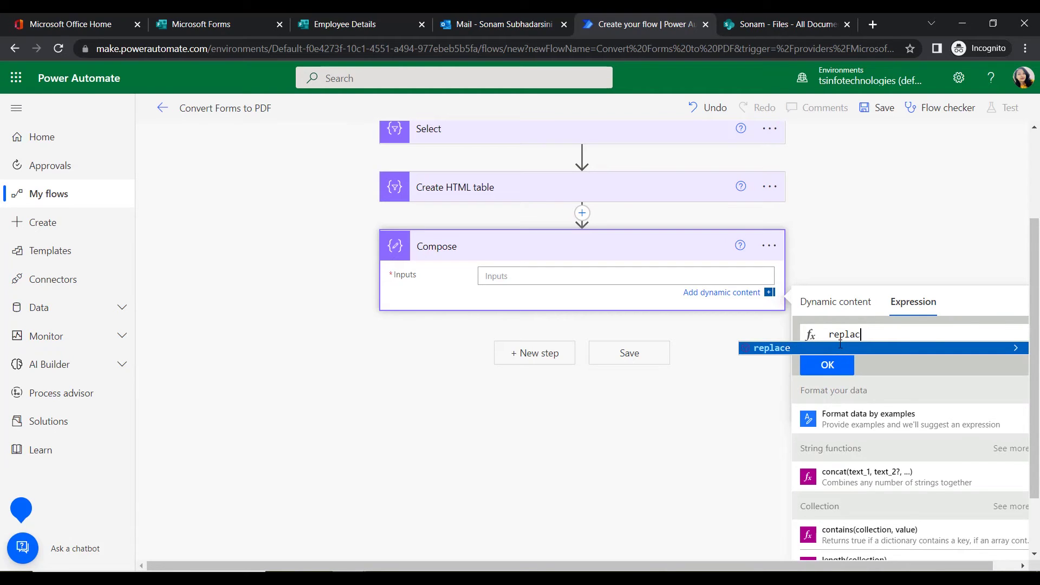
pyautogui.write('e')
pyautogui.hotkey('ctrl', 'v')
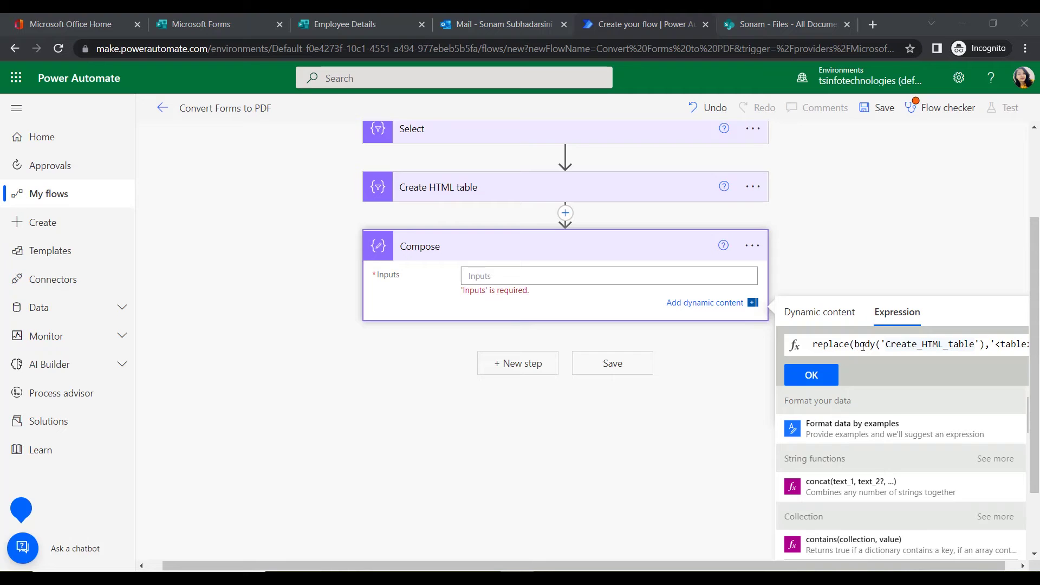
pyautogui.moveTo(883, 347); pyautogui.dragTo(978, 344)
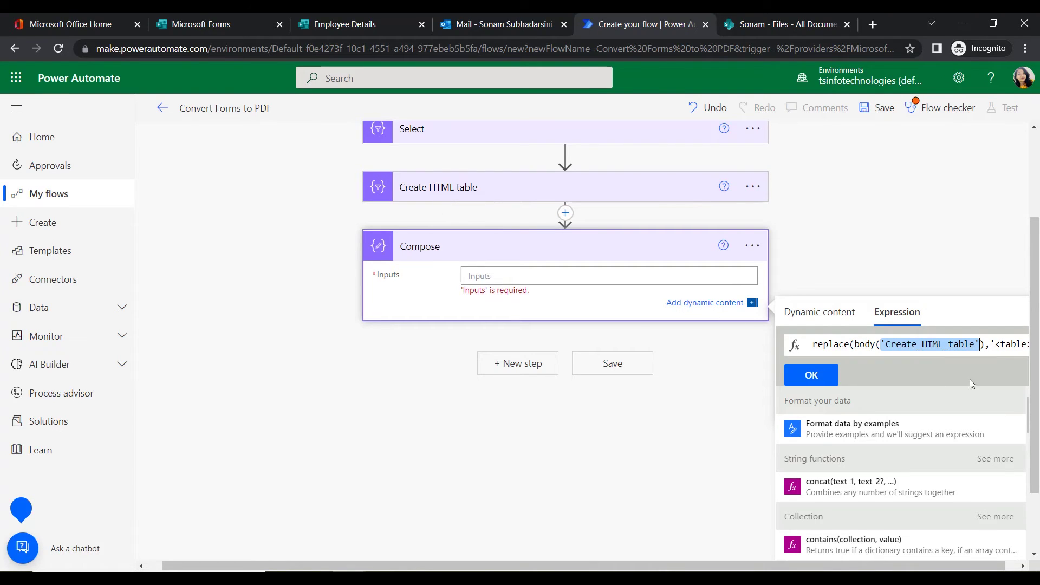
pyautogui.moveTo(1019, 344)
pyautogui.mouseDown()
pyautogui.moveTo(823, 347)
pyautogui.moveTo(967, 357)
pyautogui.moveTo(1023, 344)
pyautogui.mouseUp()
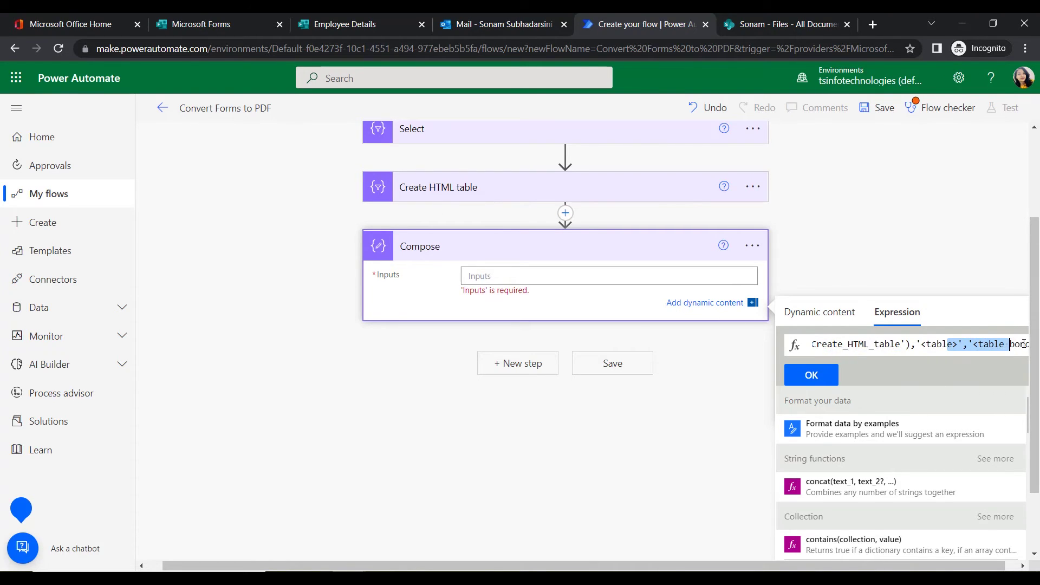
pyautogui.press('Right')
pyautogui.press('Right')
pyautogui.press('Right')
pyautogui.press('Right')
pyautogui.press('Right')
pyautogui.press('Right')
pyautogui.press('Right')
pyautogui.press('Right')
pyautogui.press('Right')
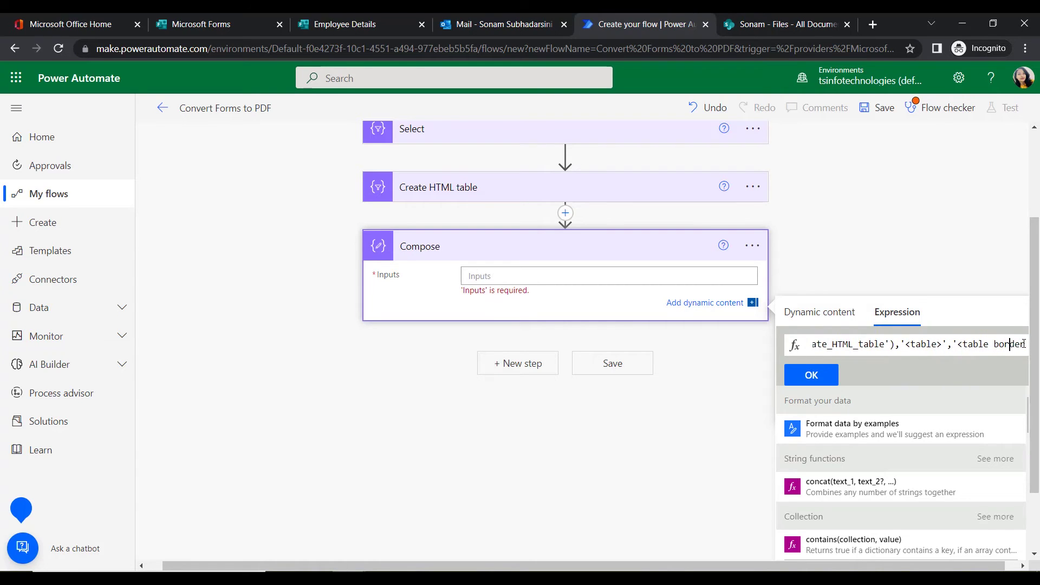
pyautogui.press('Right')
pyautogui.press('Right')
pyautogui.press('Right')
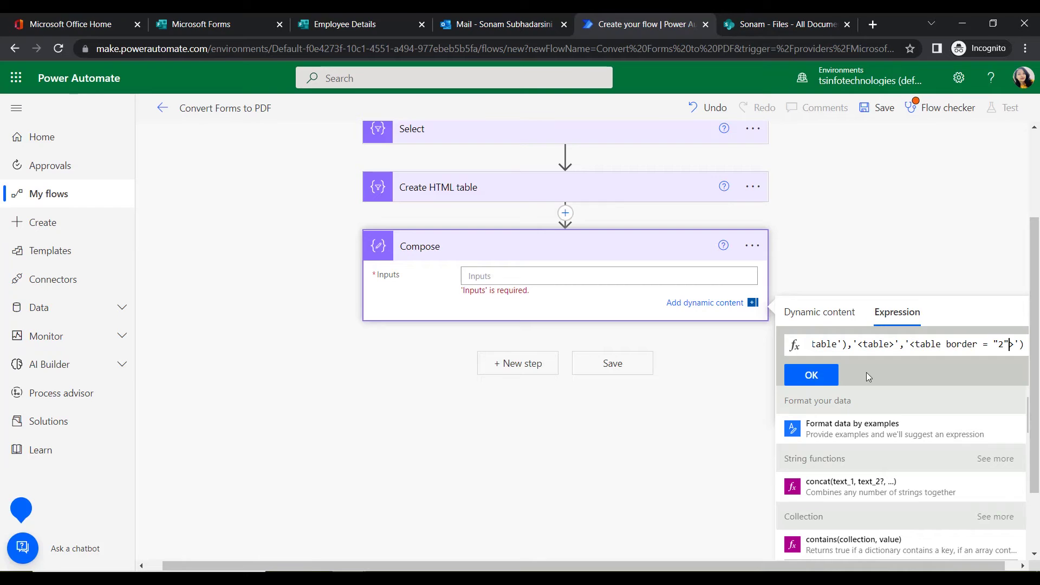
pyautogui.click(812, 376)
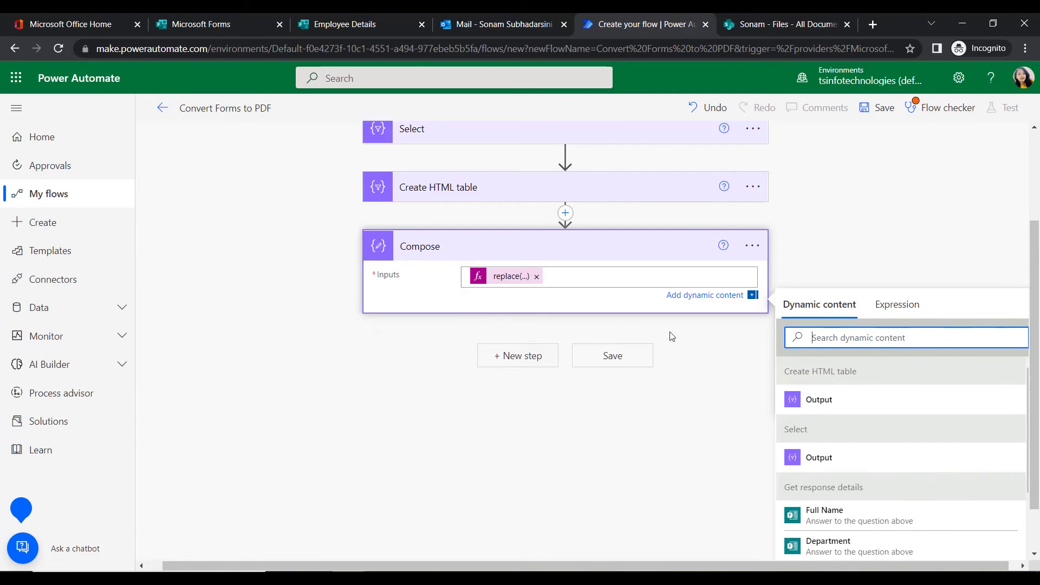
pyautogui.click(355, 143)
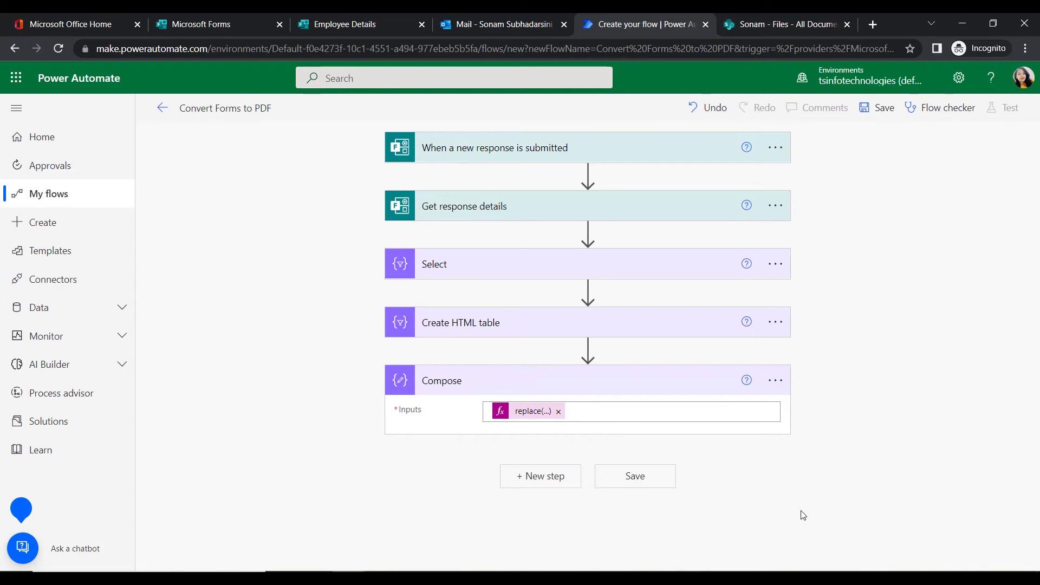
# Add a OneDrive Create file step with Folder Path /
pyautogui.click(537, 480)
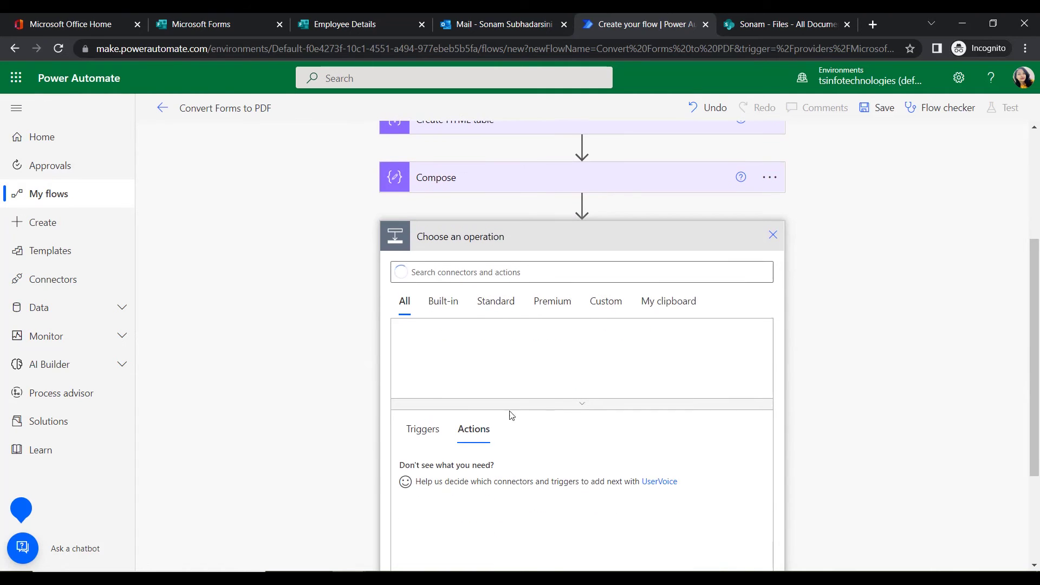
pyautogui.write('Create file')
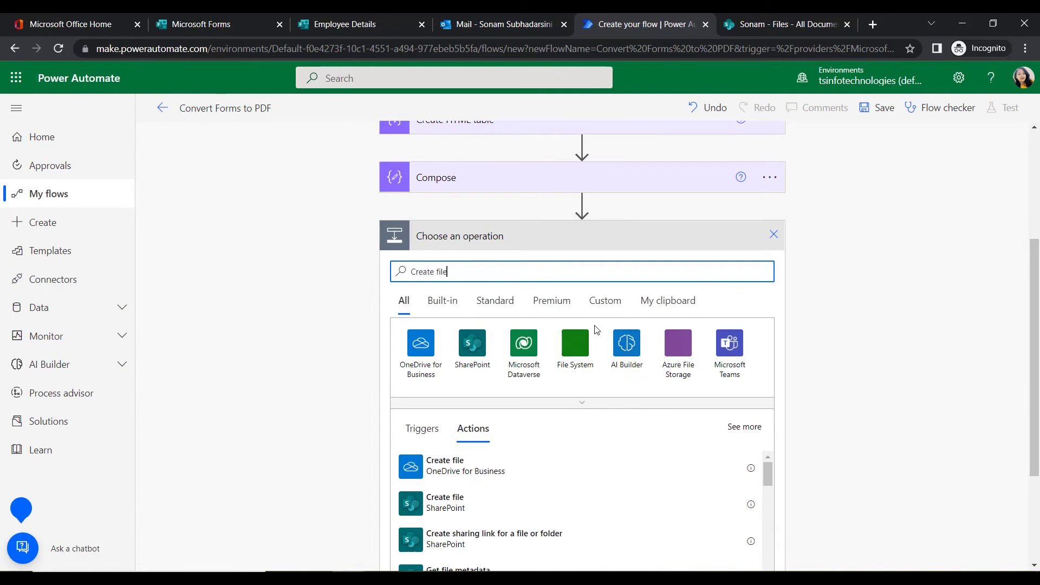
pyautogui.scroll(-3, 479, 377)
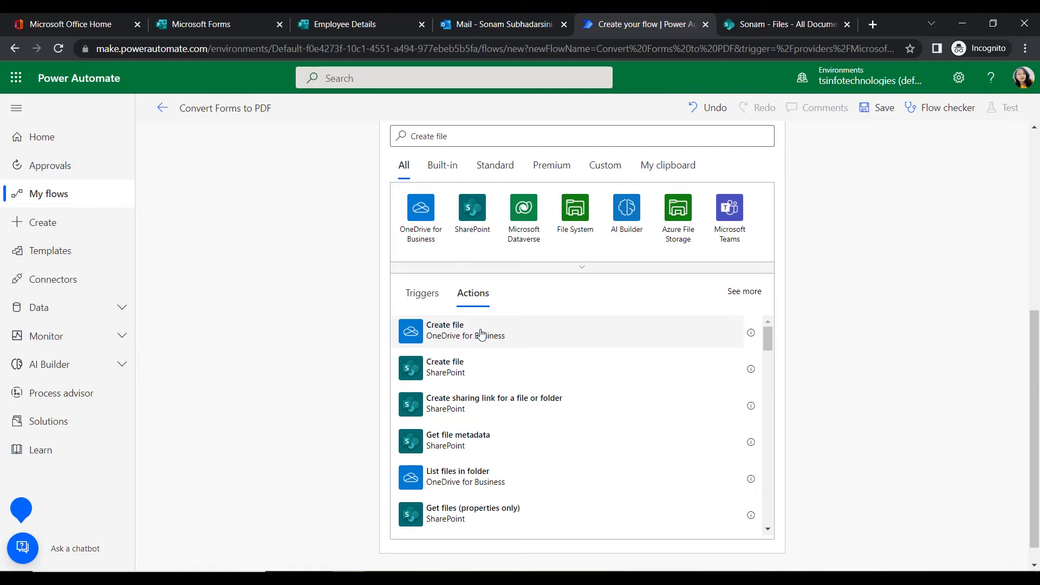
pyautogui.click(481, 334)
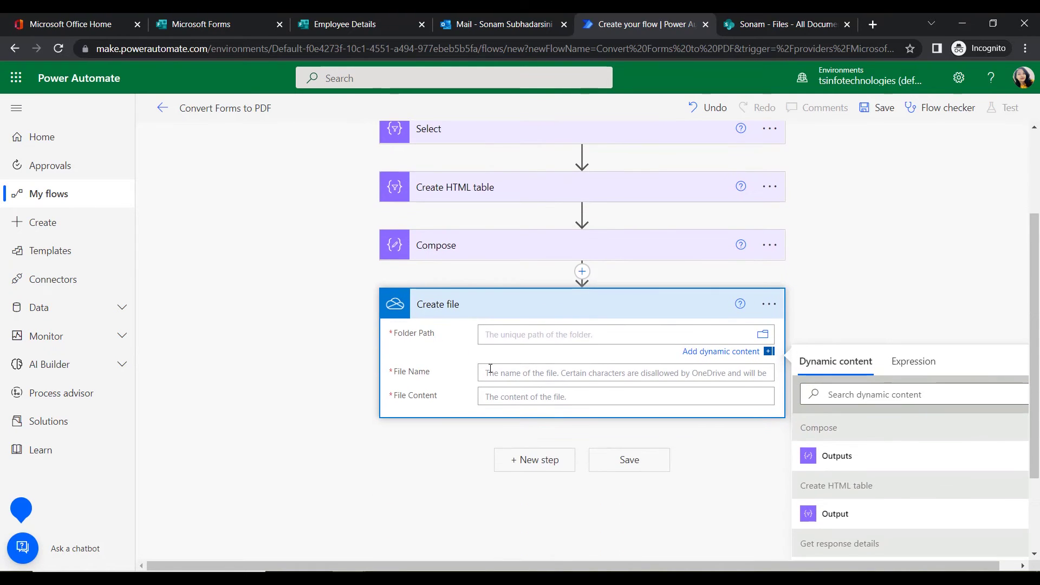
pyautogui.write('/')
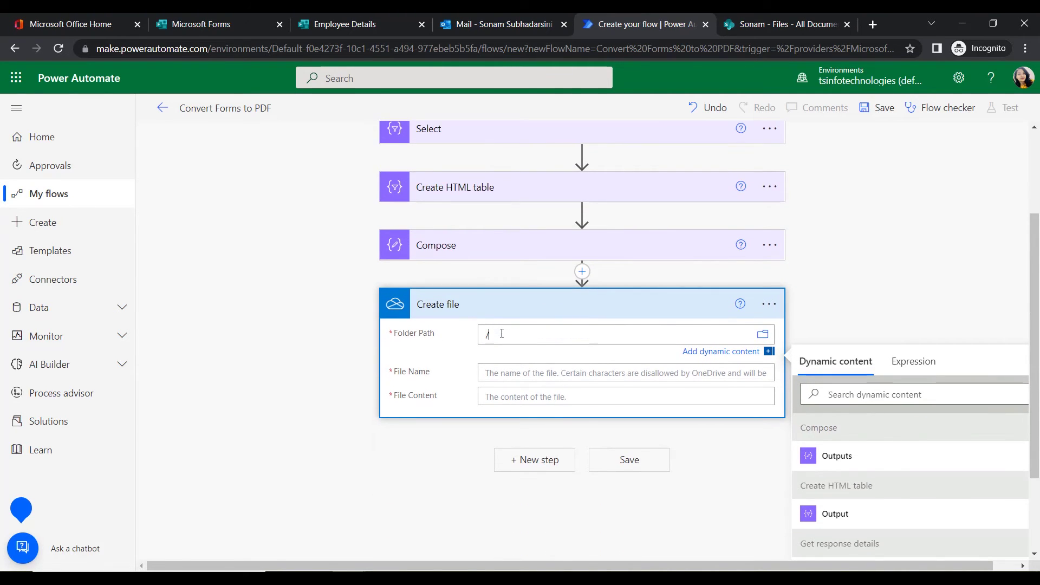
pyautogui.click(489, 373)
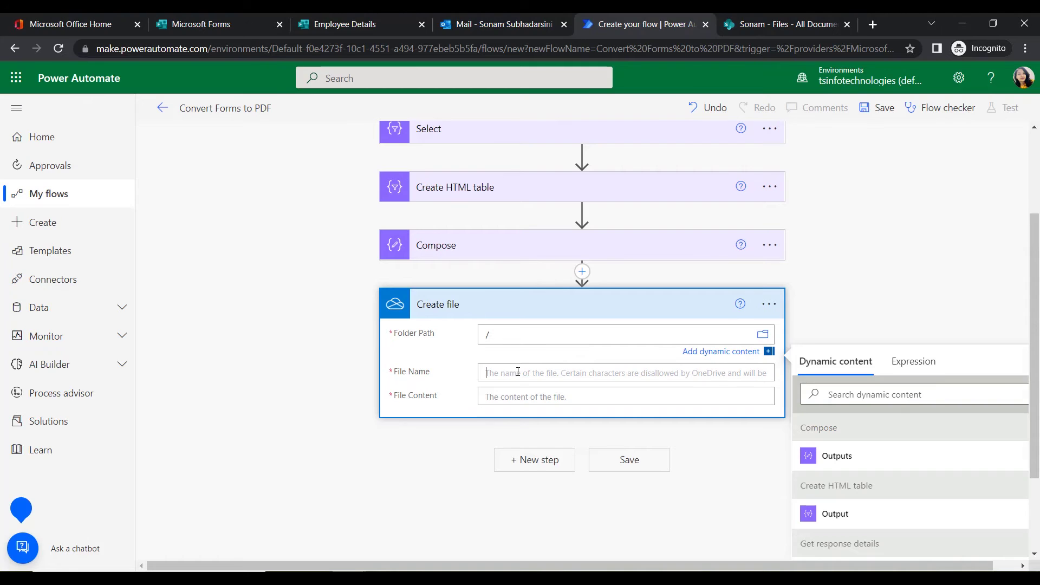
# Name the file Full Name_EmpNo.html and use the Compose output as its content
pyautogui.scroll(-1, 878, 352)
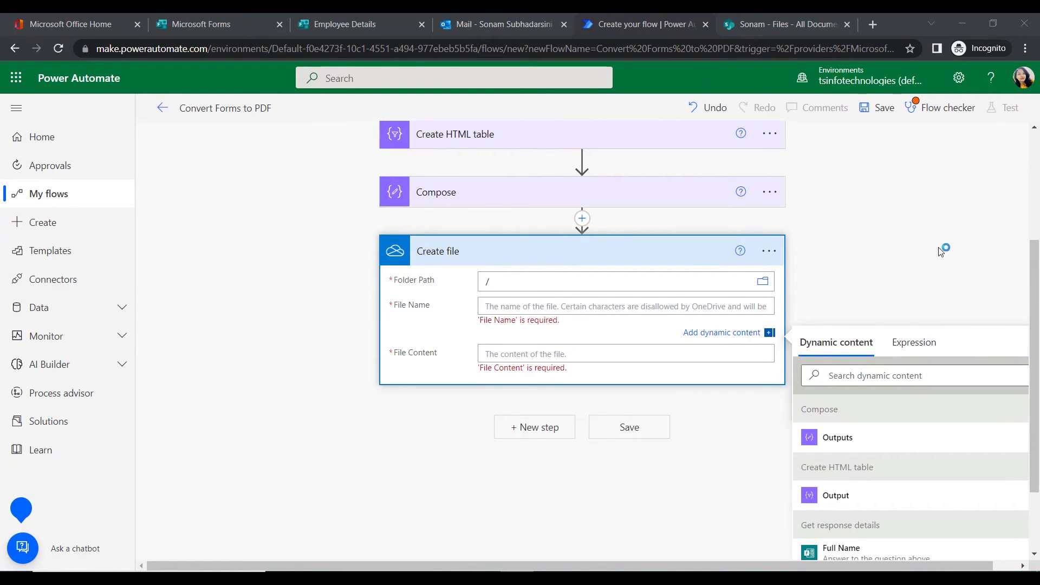
pyautogui.scroll(-3, 910, 352)
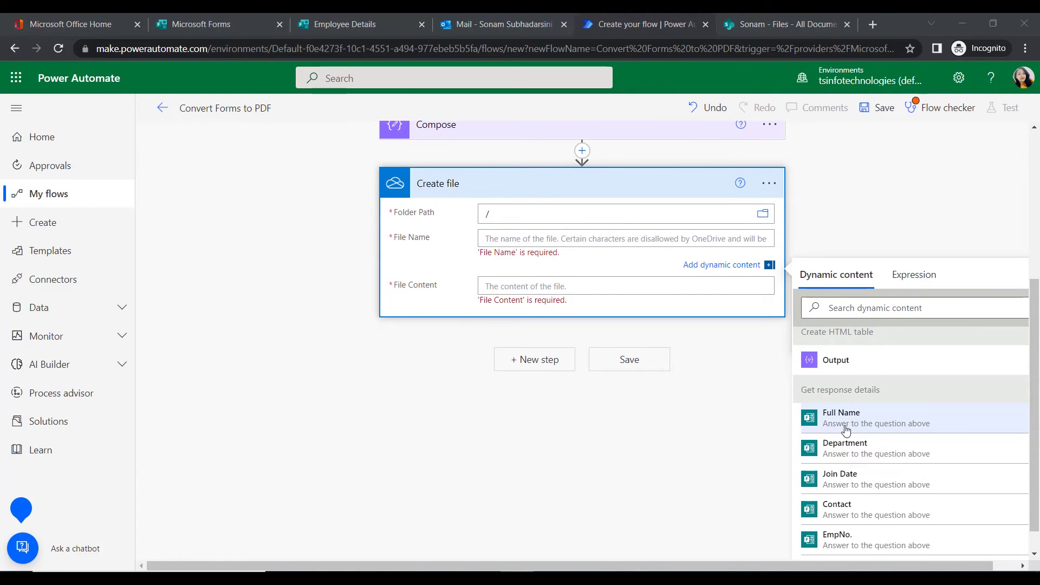
pyautogui.click(843, 419)
pyautogui.write('_')
pyautogui.scroll(-1, 921, 471)
pyautogui.click(877, 464)
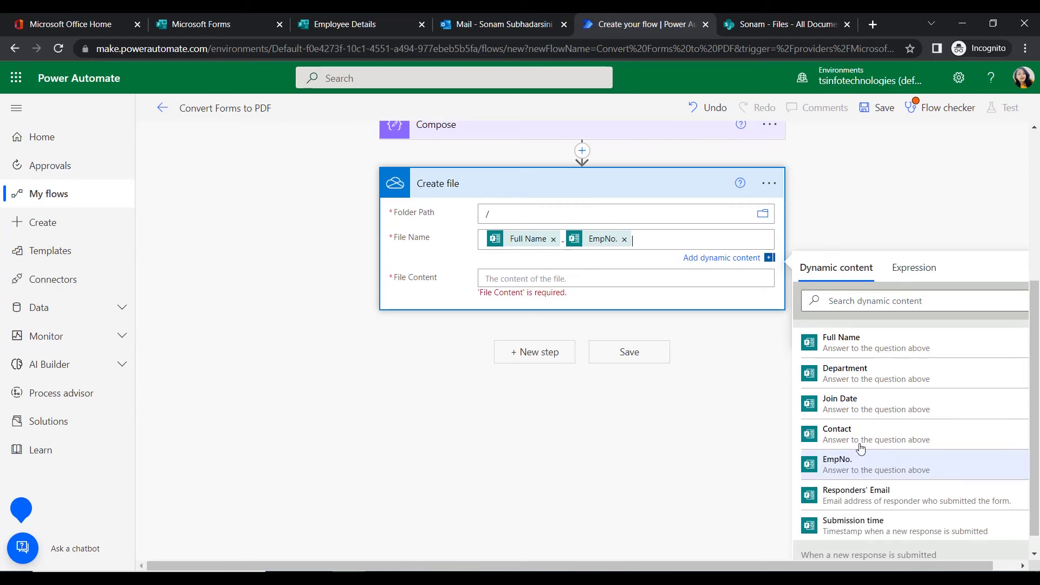
pyautogui.write('.html')
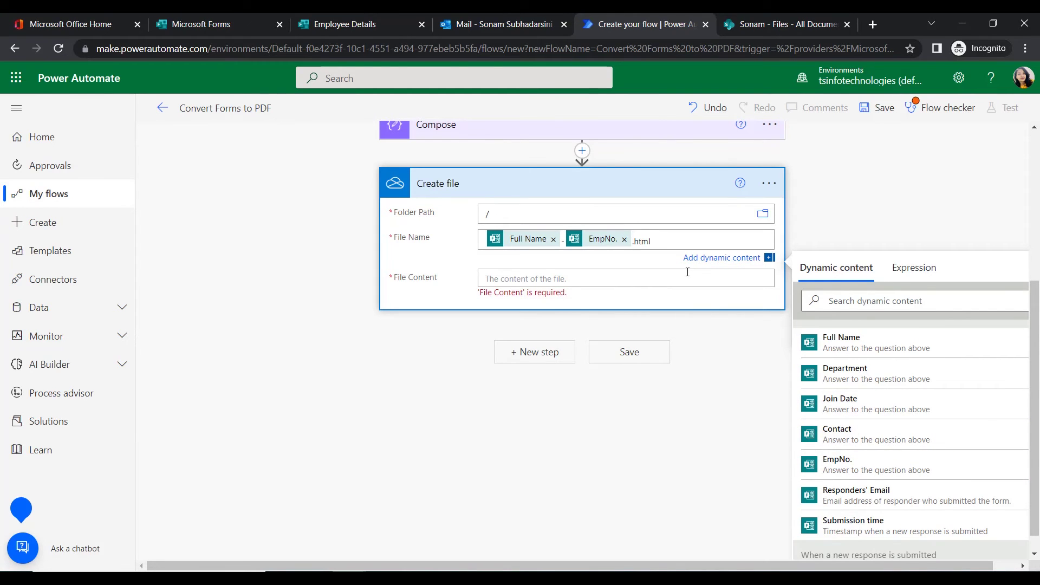
pyautogui.click(687, 275)
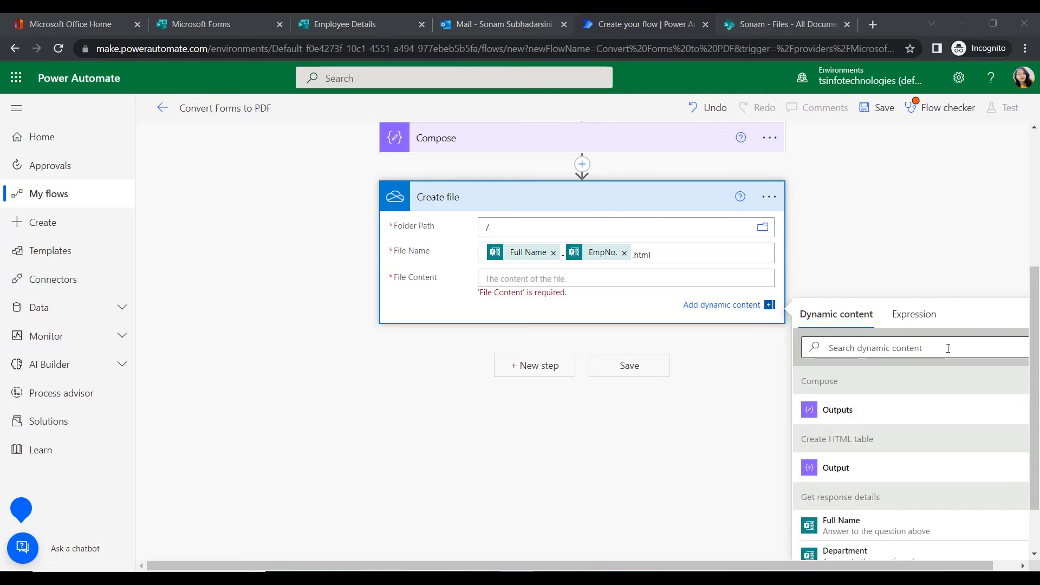
pyautogui.click(871, 417)
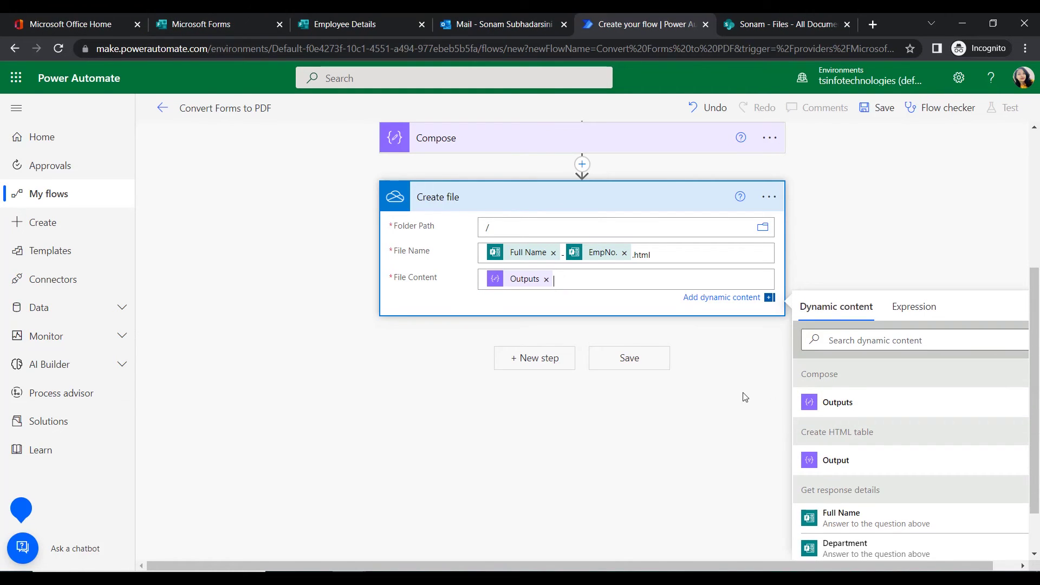
pyautogui.click(624, 439)
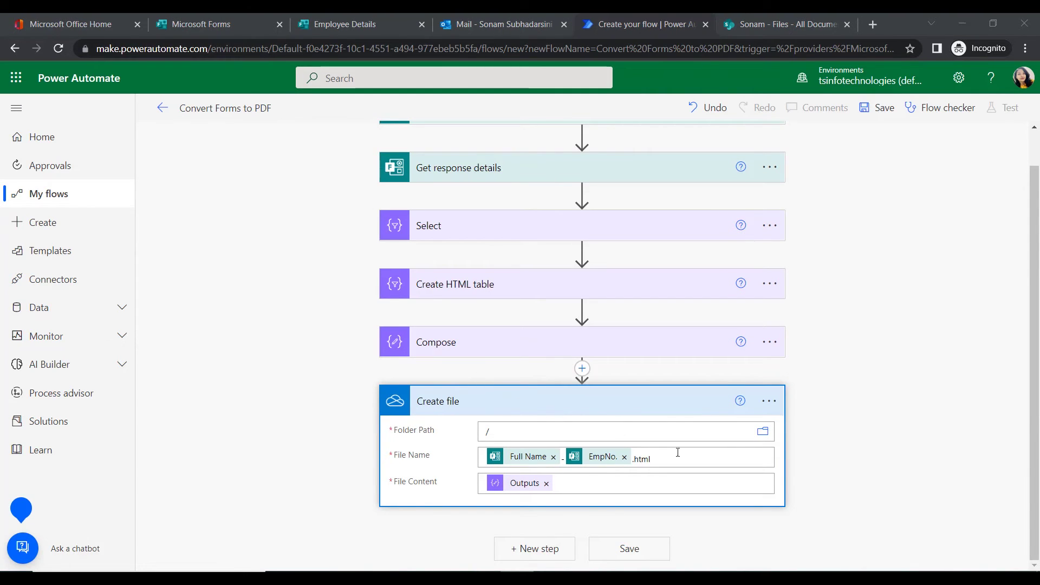
pyautogui.click(547, 549)
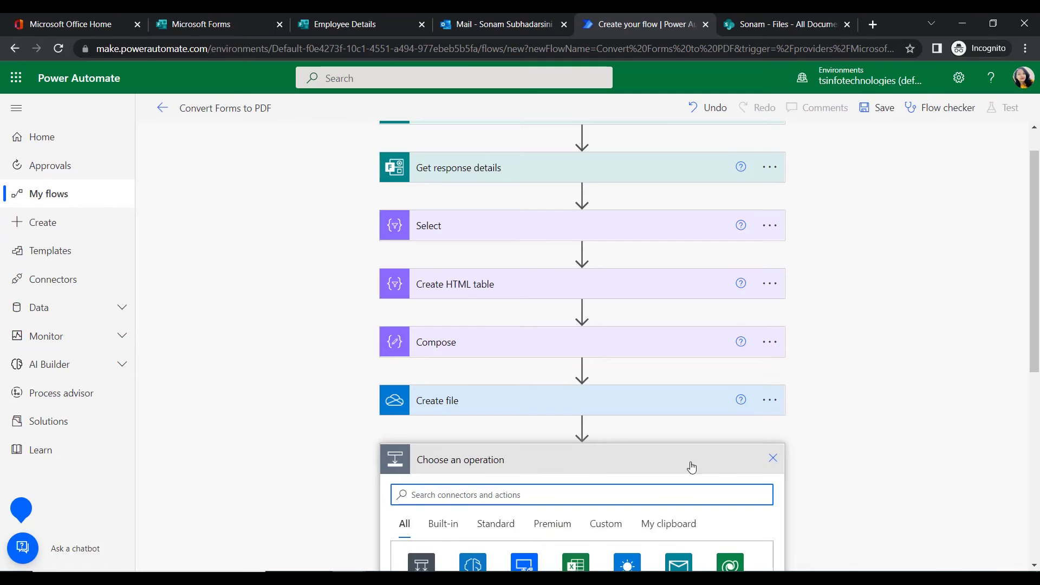
# Add a OneDrive Convert file step converting Create file's Id to PDF
pyautogui.write('convert PDF')
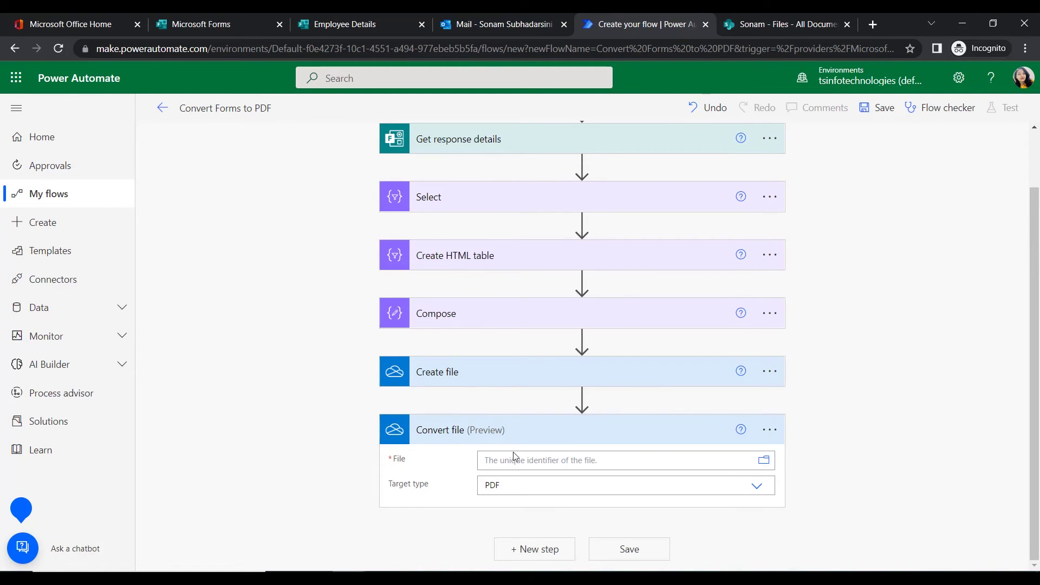
pyautogui.click(493, 458)
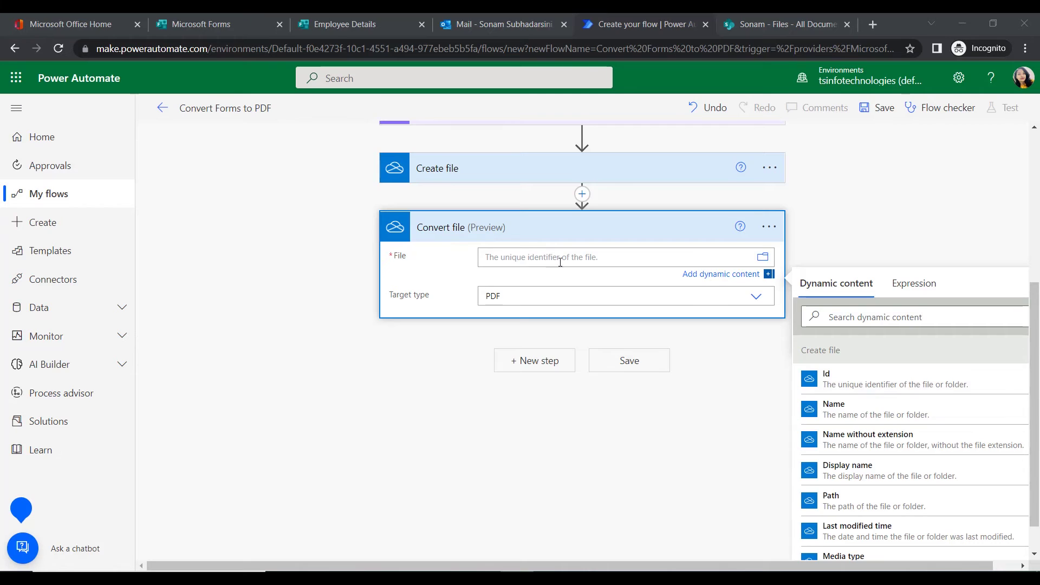
pyautogui.click(845, 379)
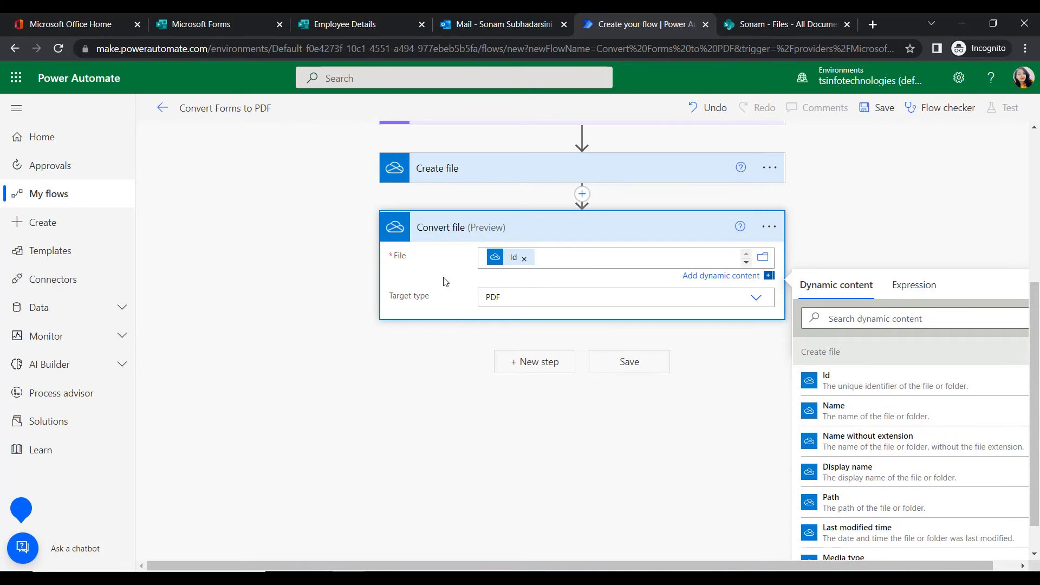
pyautogui.click(514, 300)
pyautogui.click(925, 435)
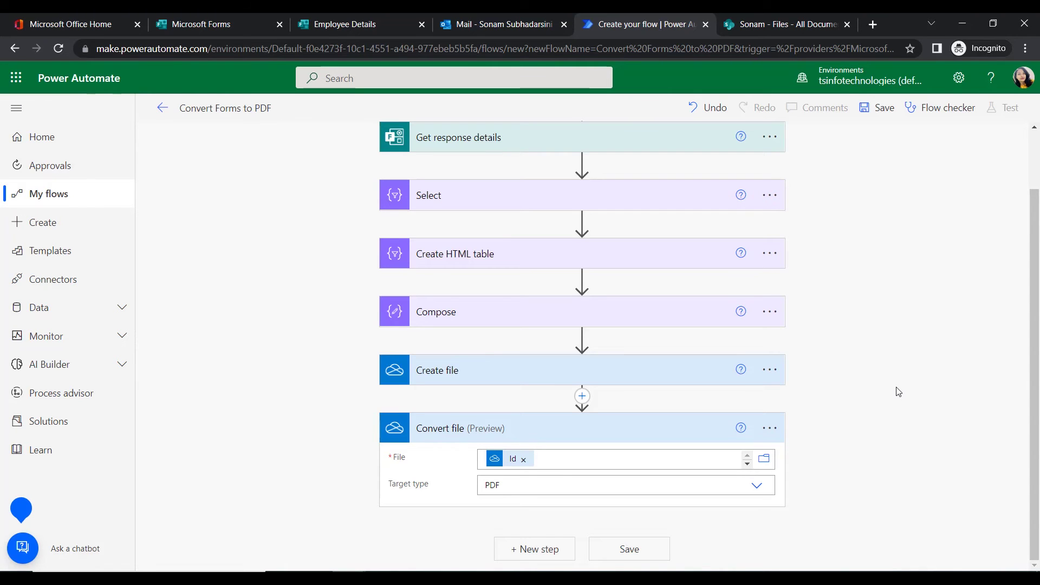
pyautogui.click(758, 24)
pyautogui.click(678, 16)
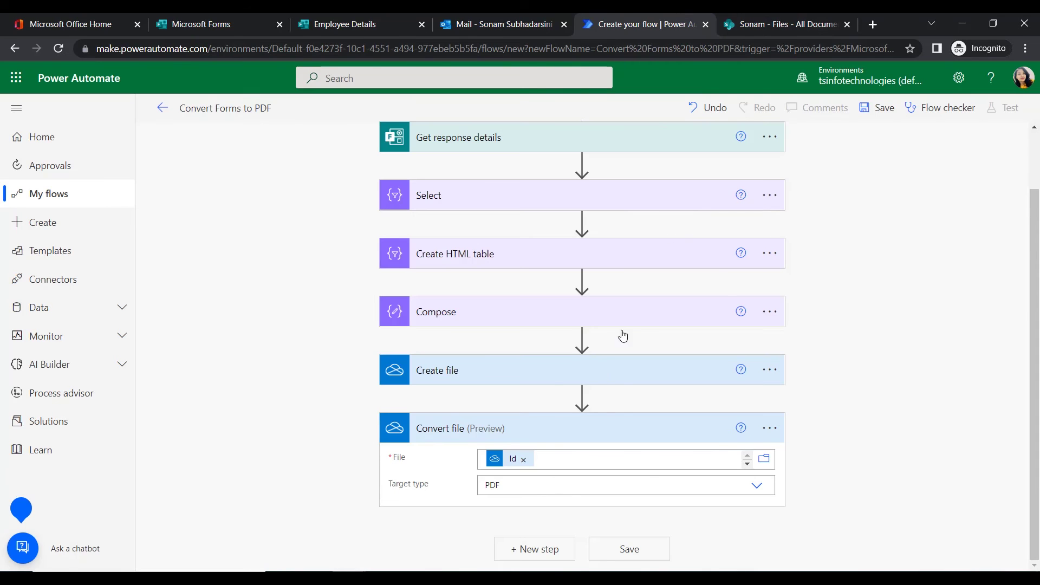
pyautogui.click(556, 557)
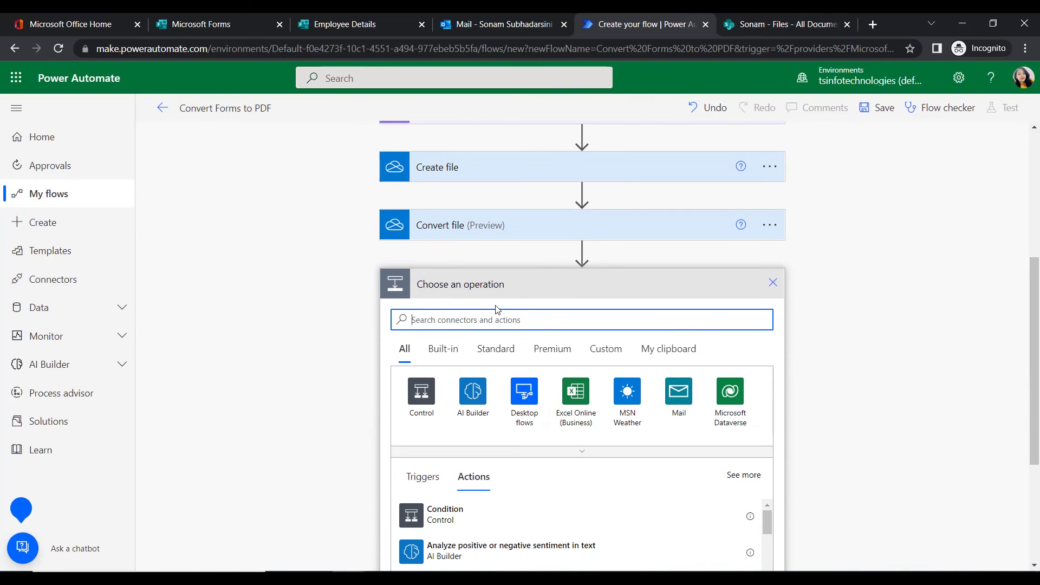
# Add a SharePoint Create file step on the chosen site, saving into /File Storage/Files
pyautogui.write('cre')
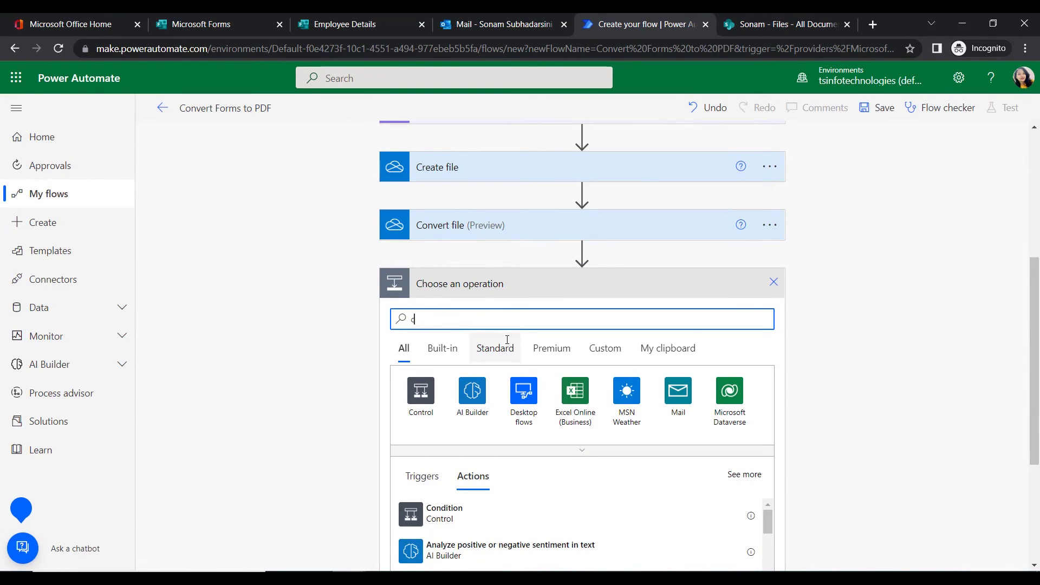
pyautogui.click(512, 404)
pyautogui.click(513, 413)
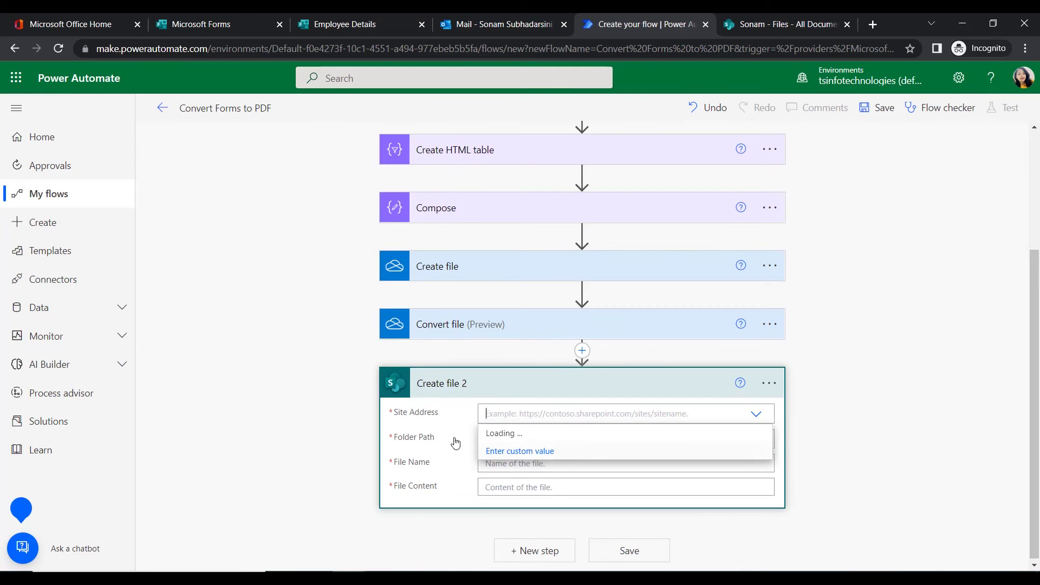
pyautogui.click(623, 433)
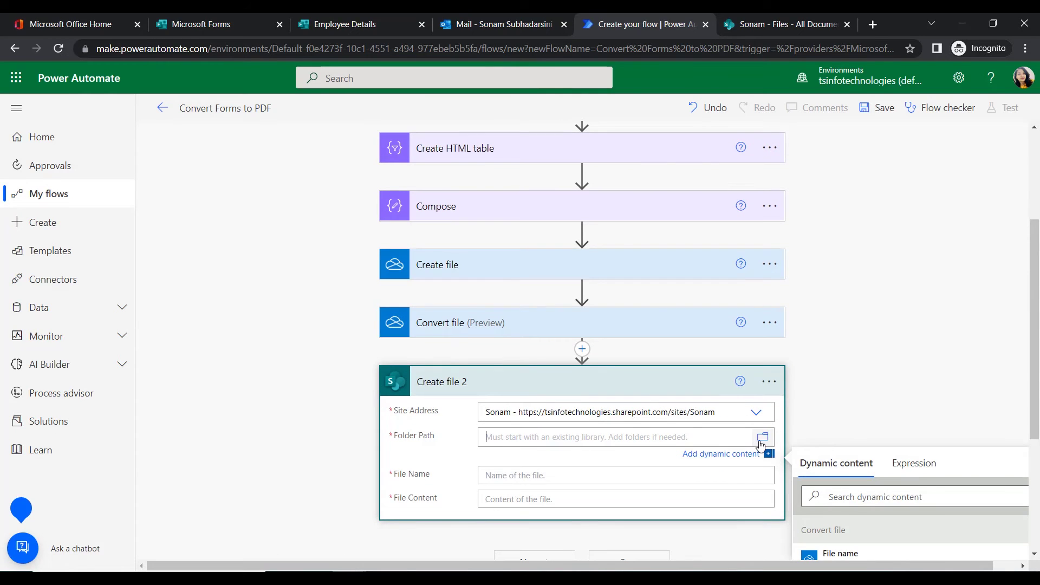
pyautogui.scroll(-4, 970, 330)
pyautogui.click(763, 234)
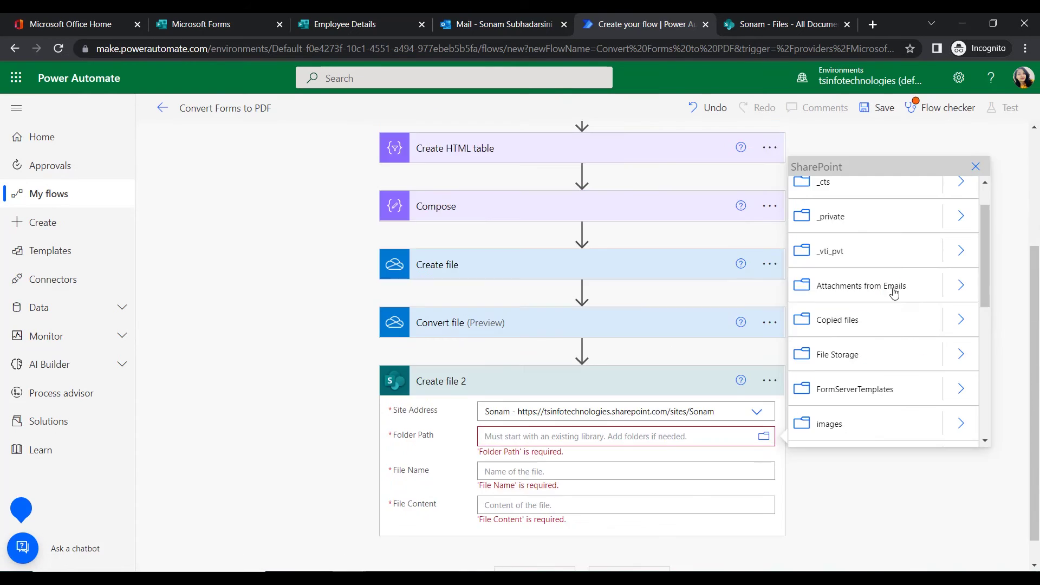
pyautogui.click(960, 354)
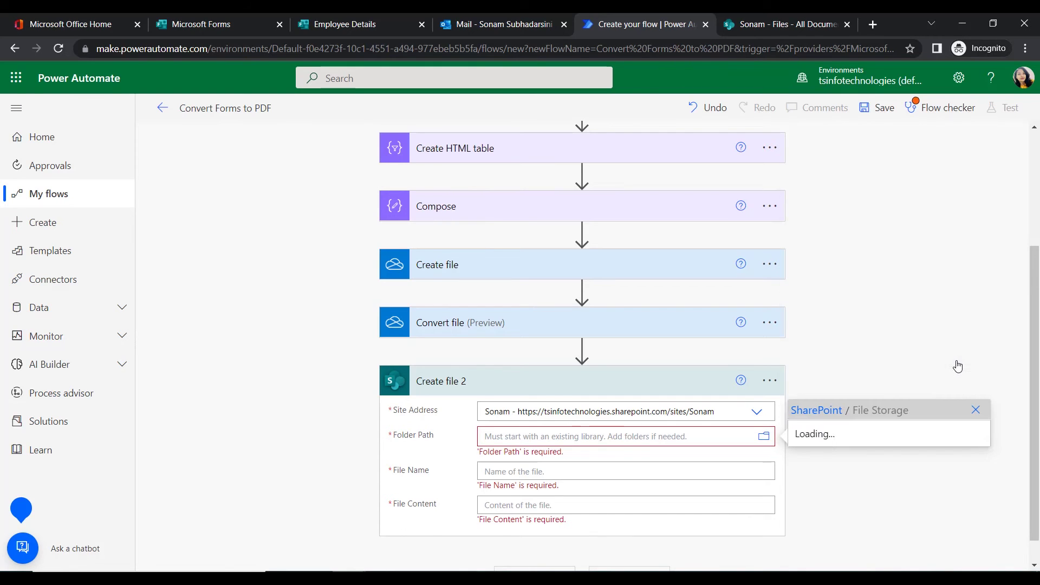
pyautogui.click(845, 398)
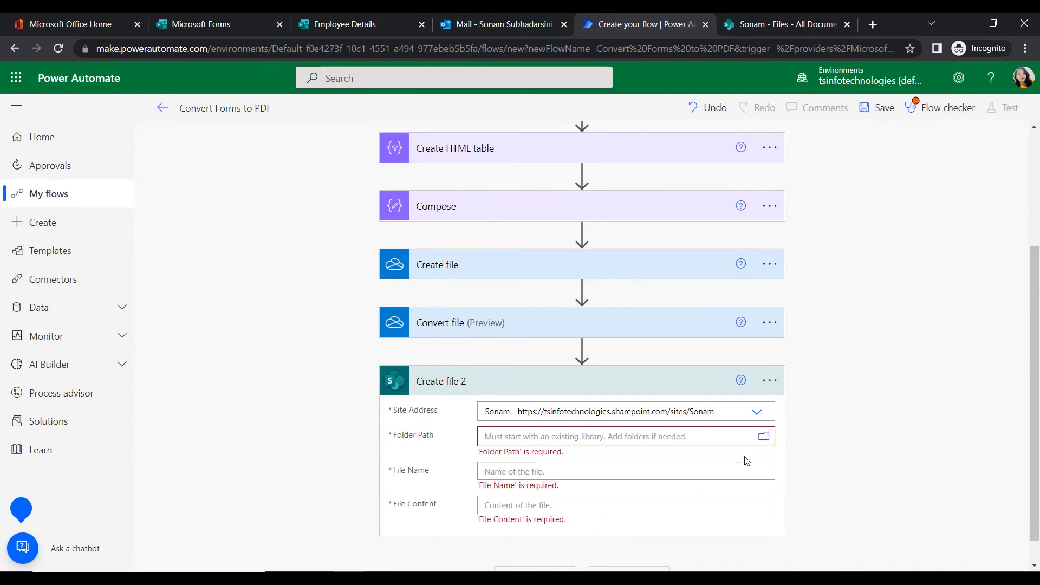
# Set File Name and File Content to the converted file's name and content
pyautogui.scroll(-1, 600, 399)
pyautogui.scroll(-3, 631, 276)
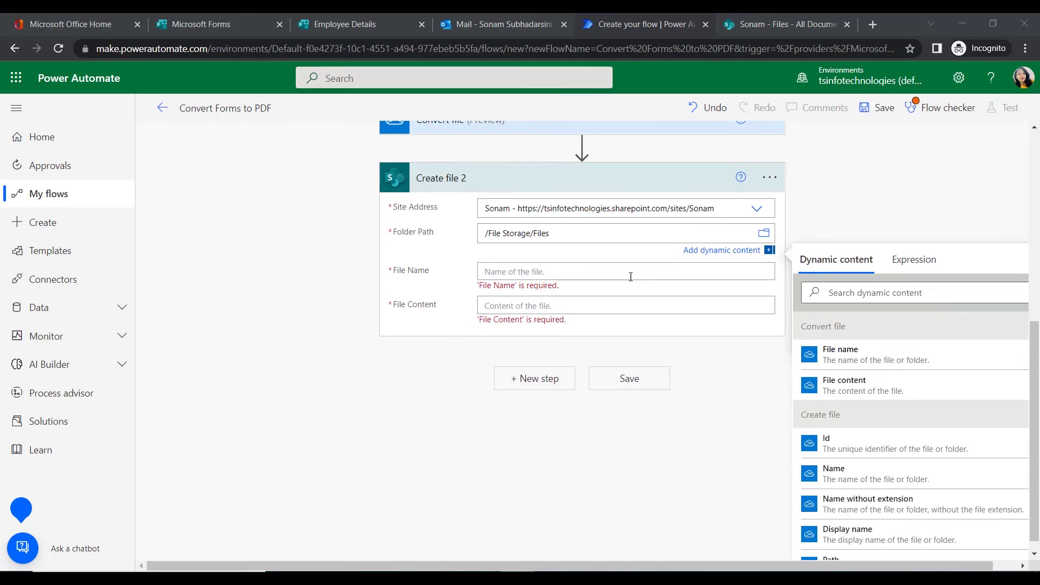
pyautogui.click(550, 266)
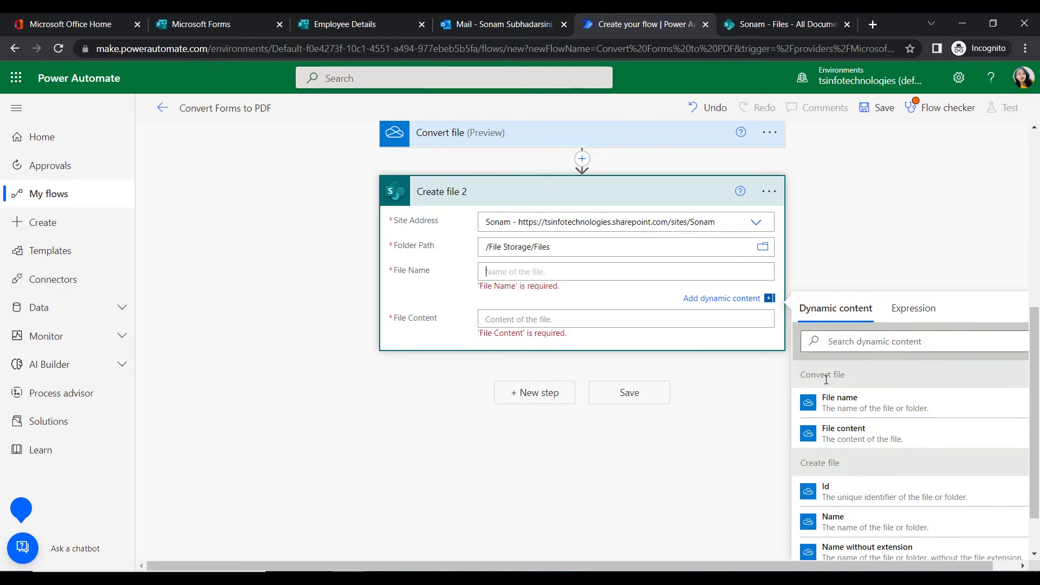
pyautogui.click(847, 398)
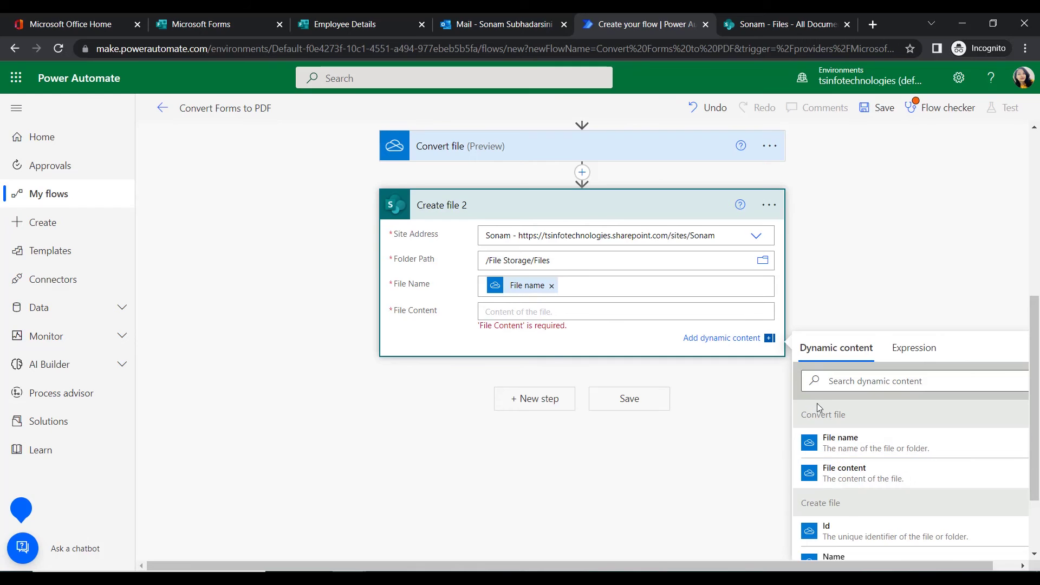
pyautogui.click(833, 471)
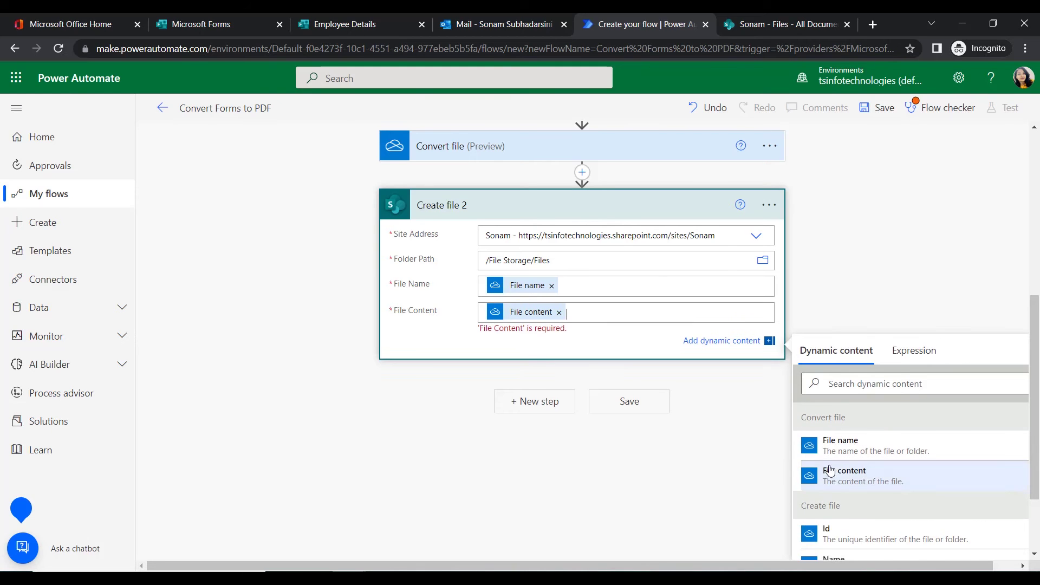
pyautogui.click(833, 280)
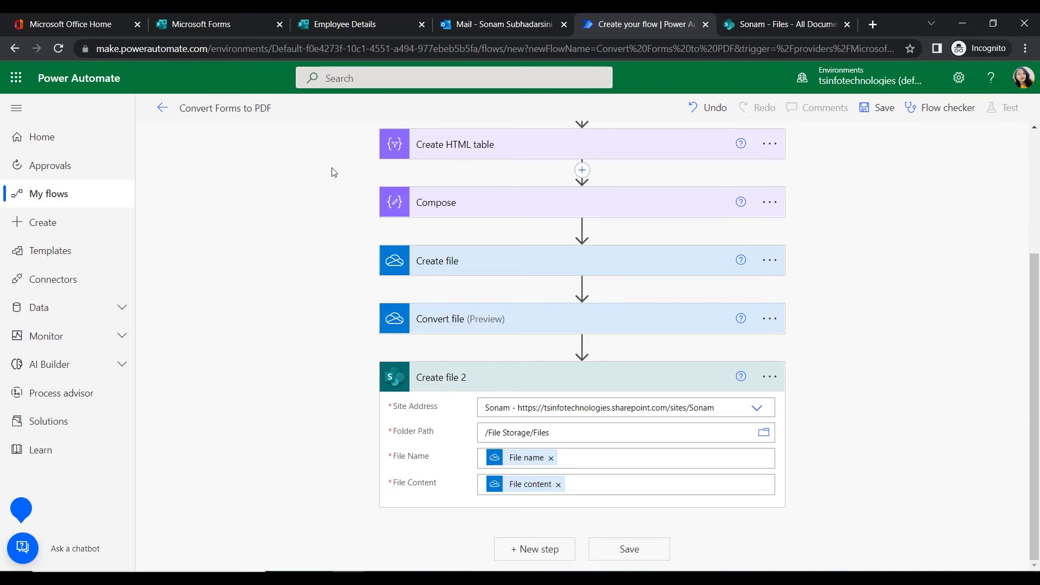
# Add SharePoint Get file content on the same site, File Identifier set to Create file 2's Id
pyautogui.click(531, 549)
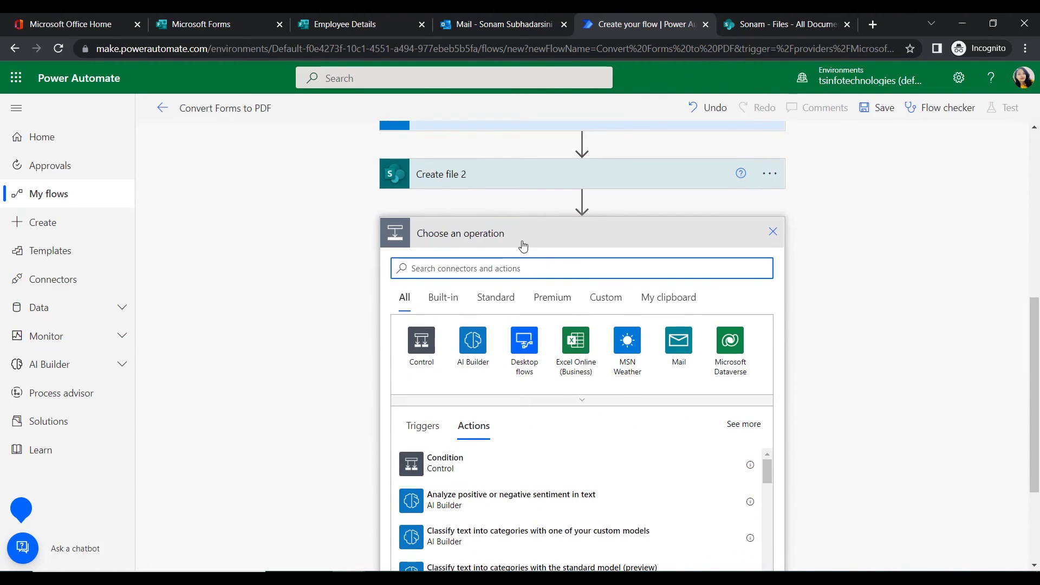
pyautogui.write('Get f')
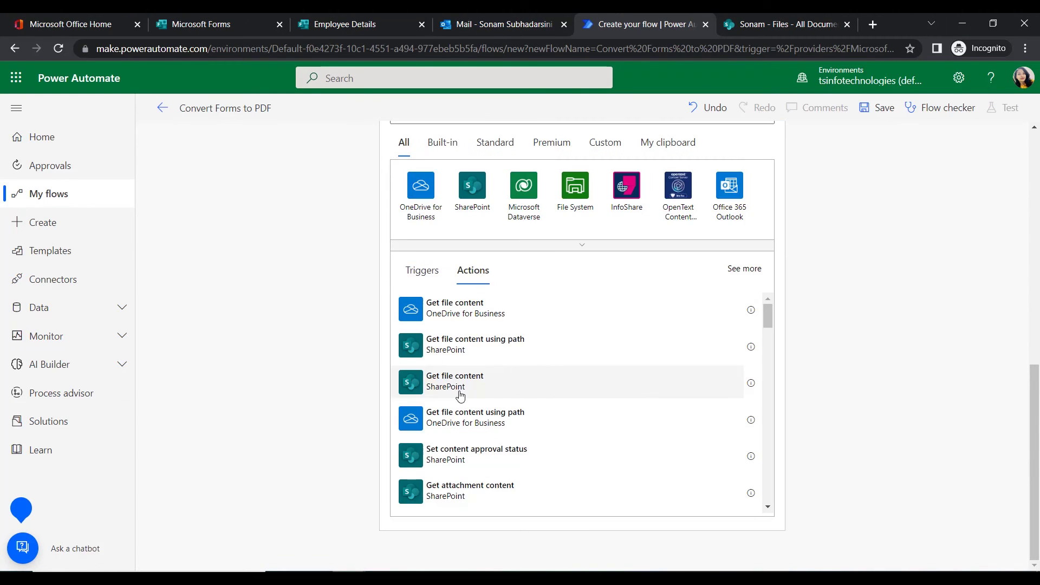
pyautogui.click(460, 393)
pyautogui.click(544, 456)
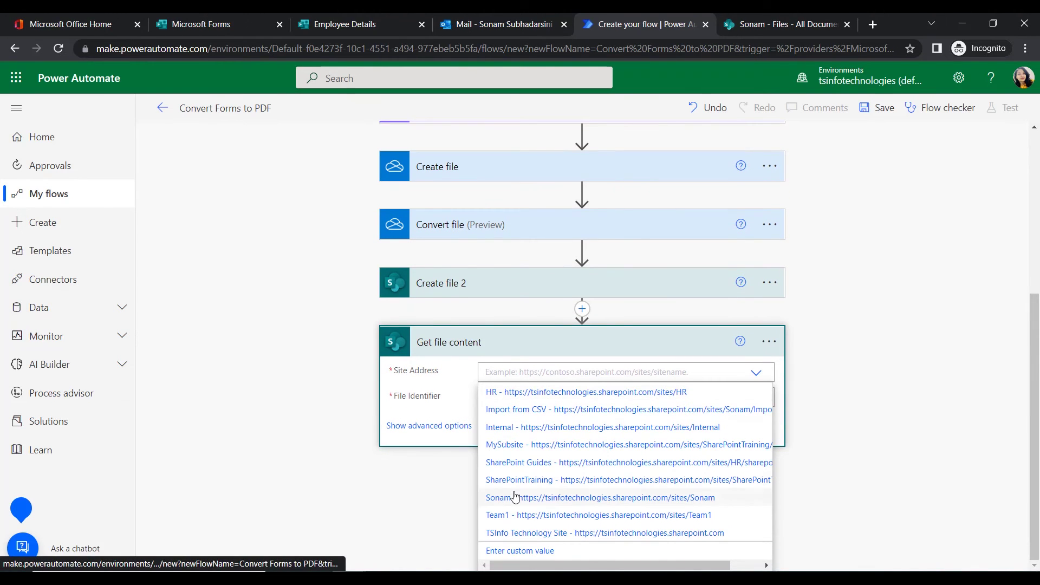
pyautogui.click(512, 497)
pyautogui.click(496, 457)
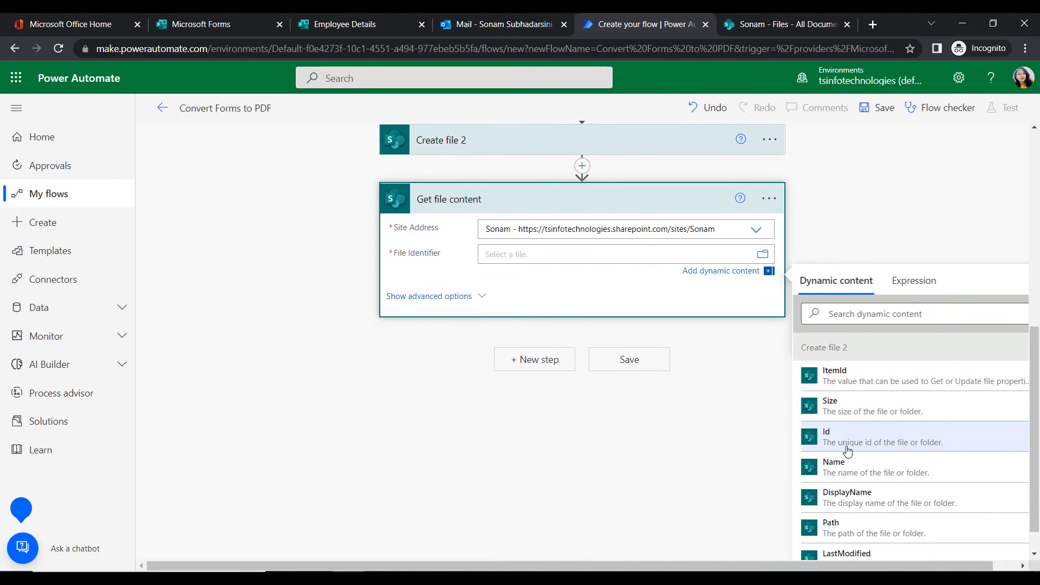
pyautogui.click(852, 444)
pyautogui.click(634, 480)
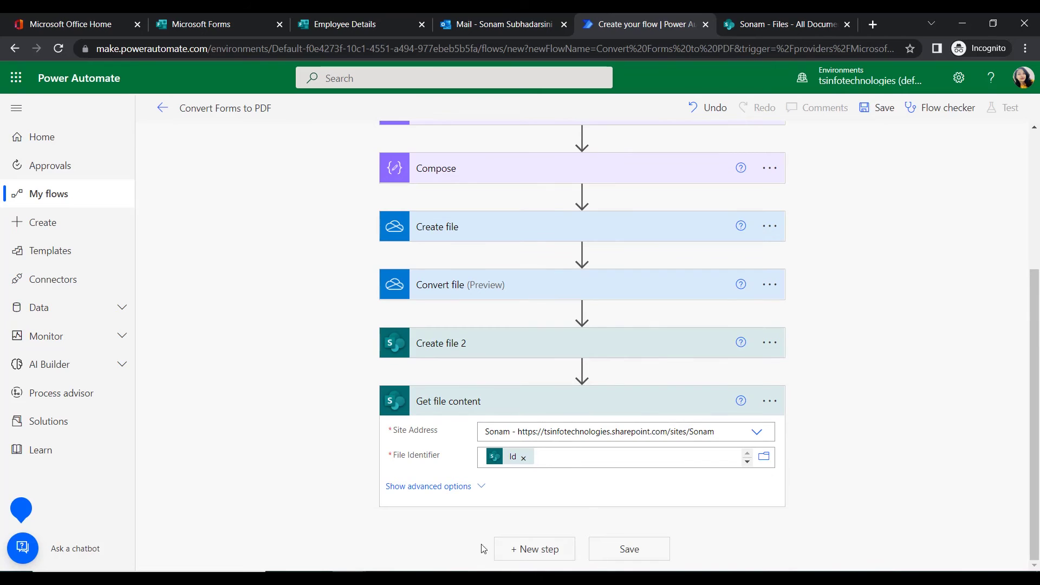
# Add Outlook Send an email (V2) to the chosen recipient, subject 'A new response is submitted'
pyautogui.click(531, 554)
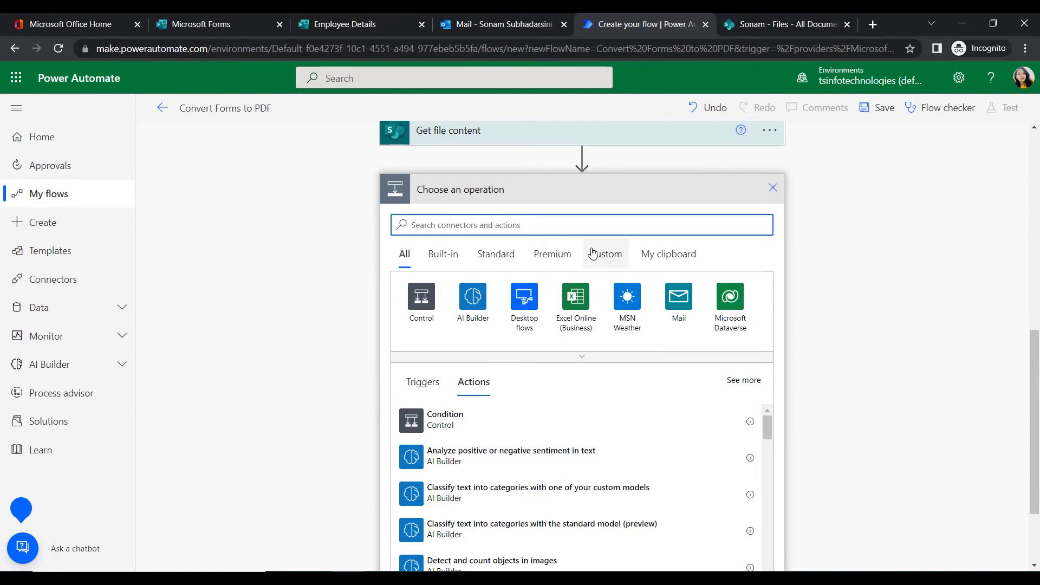
pyautogui.write('s')
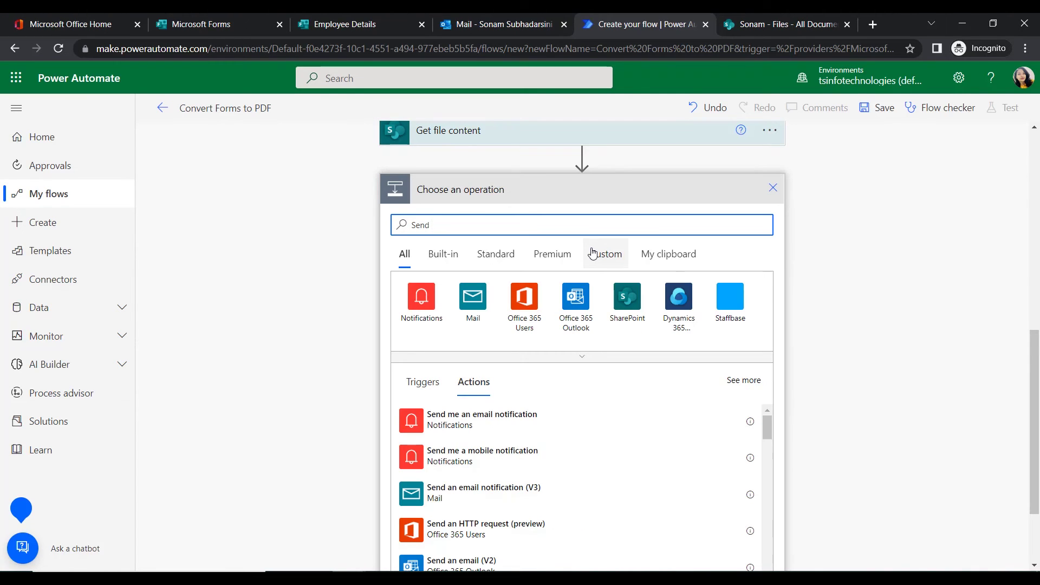
pyautogui.click(461, 560)
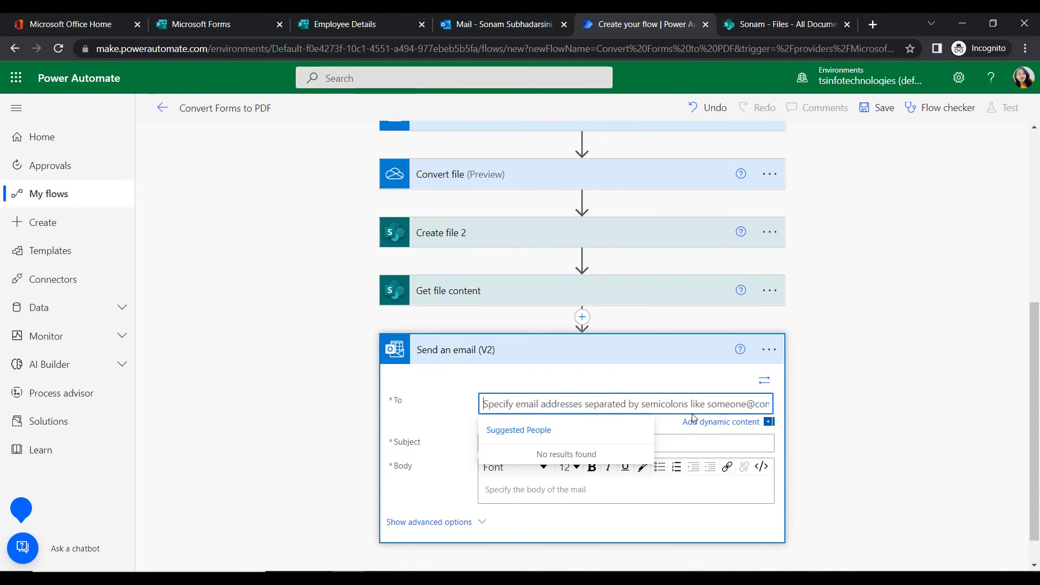
pyautogui.write('sonam')
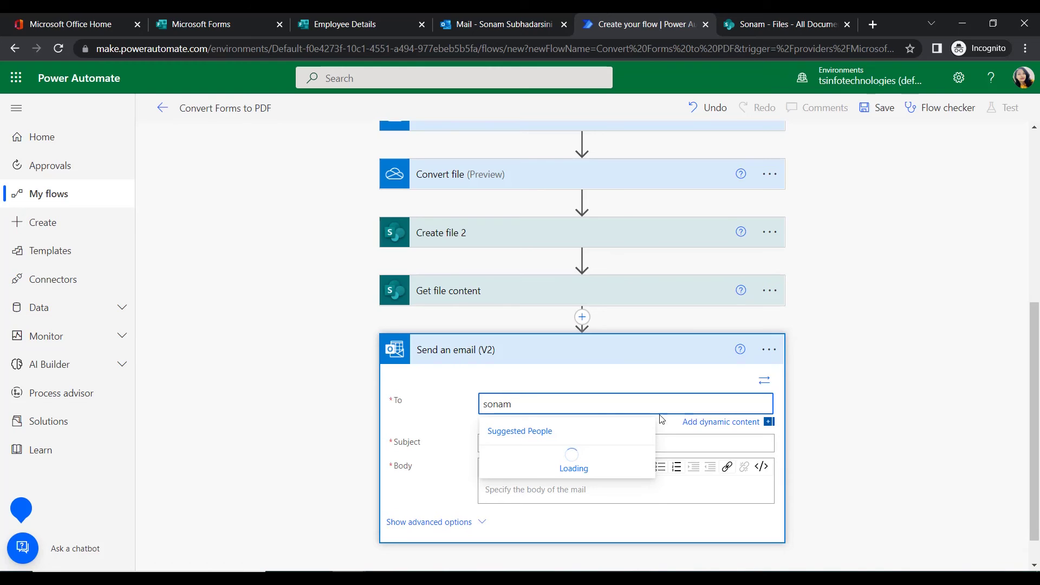
pyautogui.click(541, 462)
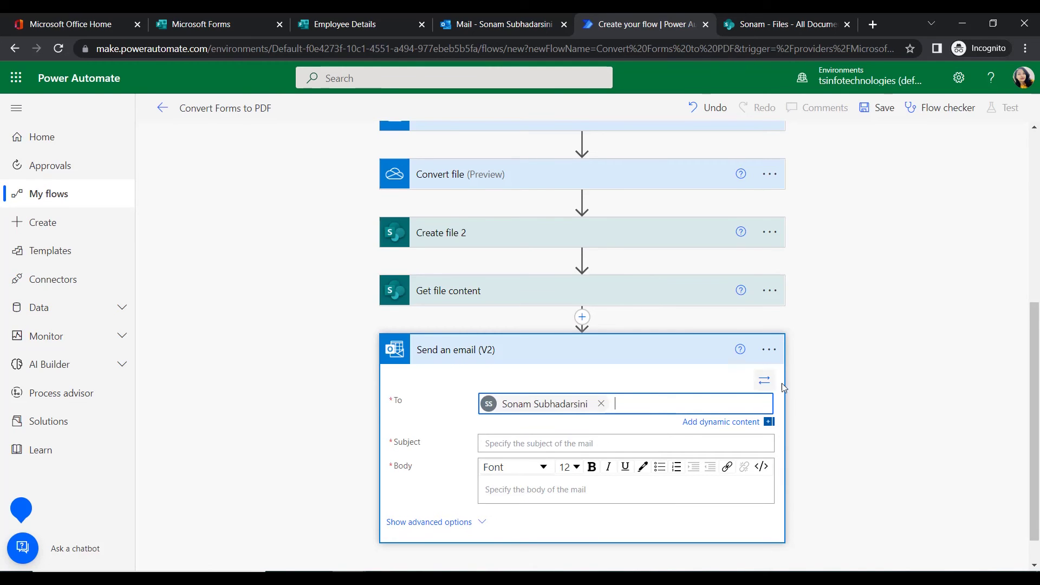
pyautogui.scroll(-1, 850, 425)
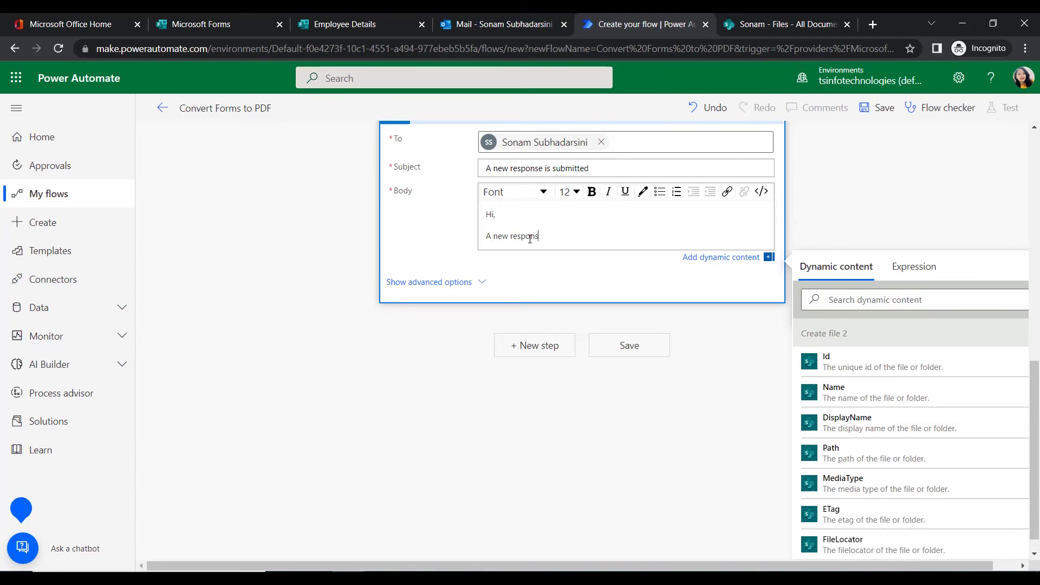
pyautogui.write('is submitted.')
pyautogui.click(472, 282)
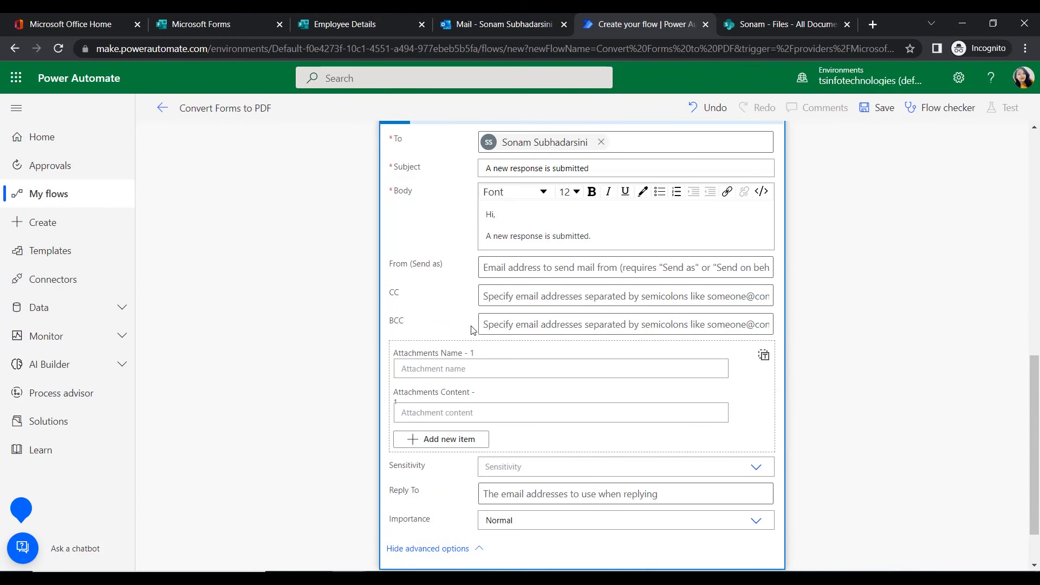
# Set the attachment Name to Create file 2's Name and Content to the retrieved File Content
pyautogui.scroll(-1, 502, 347)
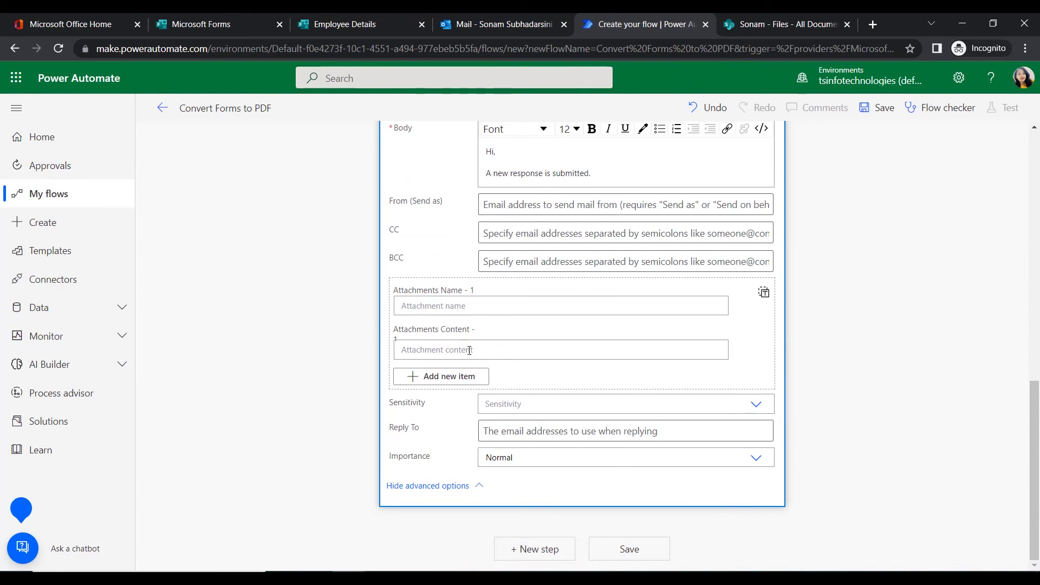
pyautogui.click(471, 302)
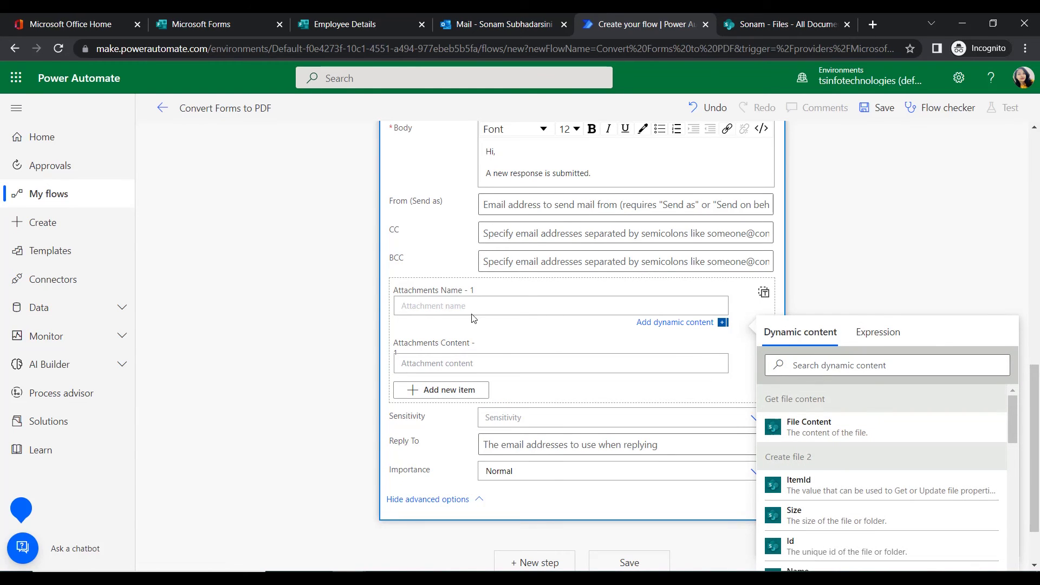
pyautogui.click(858, 371)
pyautogui.write('Name')
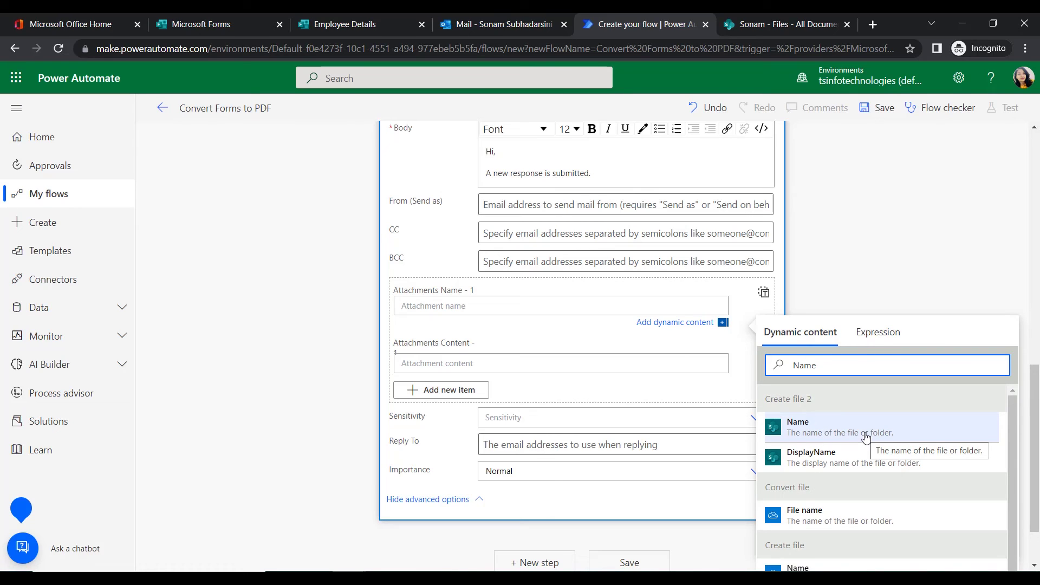
pyautogui.click(802, 428)
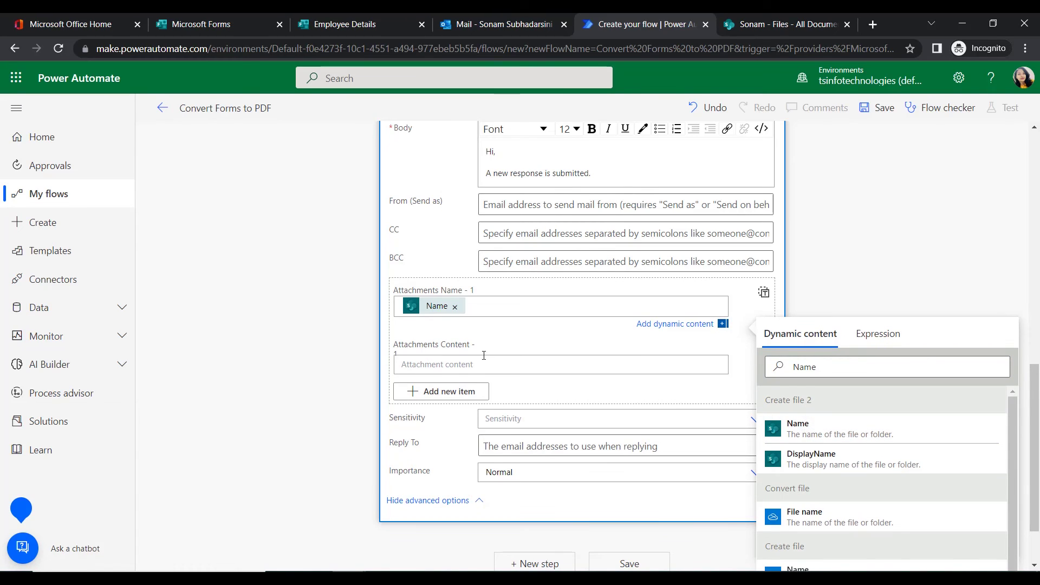
pyautogui.click(452, 364)
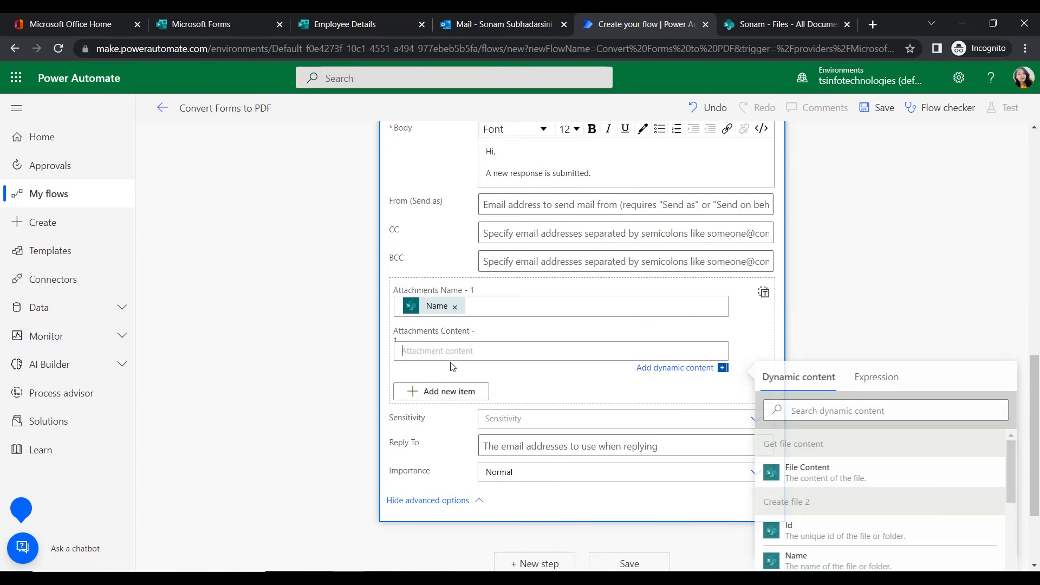
pyautogui.click(808, 477)
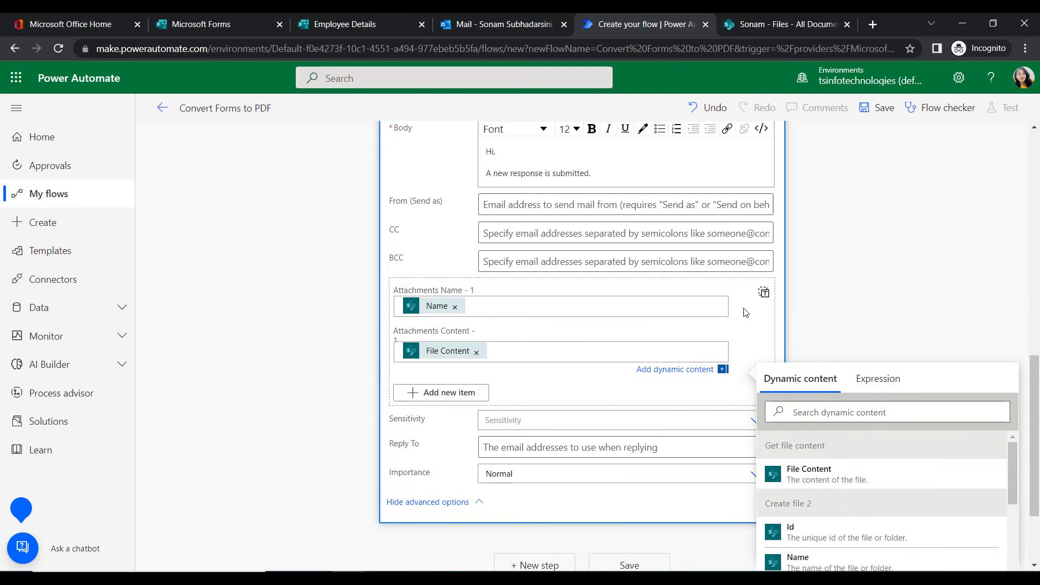
pyautogui.click(612, 423)
pyautogui.scroll(5, 633, 362)
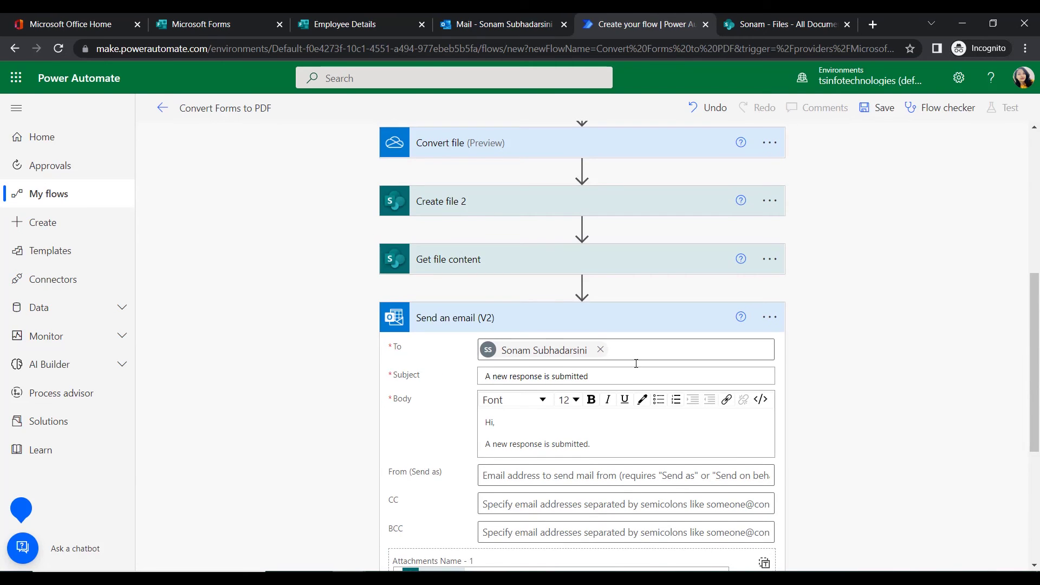
pyautogui.click(603, 332)
pyautogui.scroll(3, 852, 413)
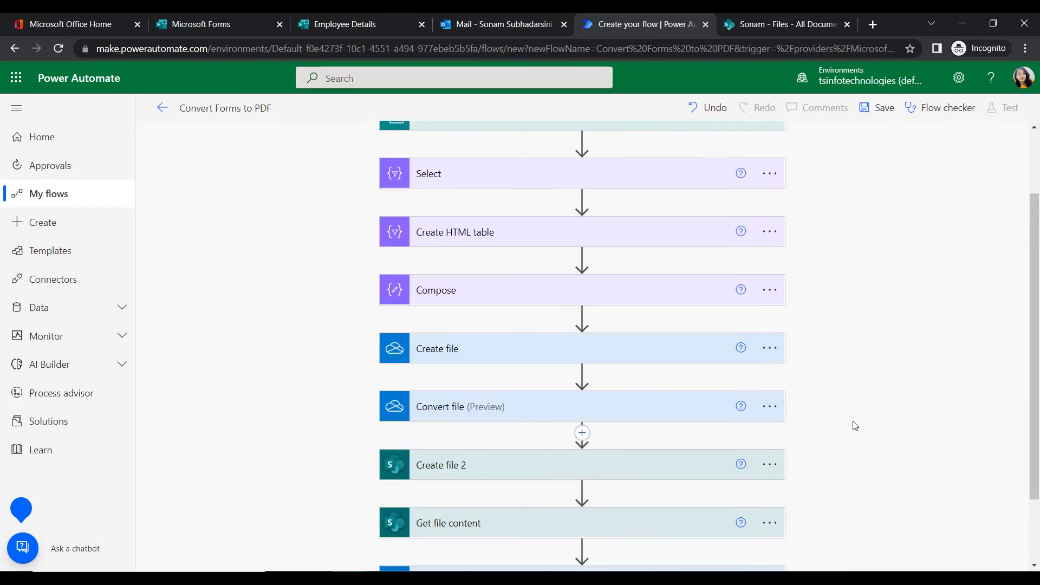
pyautogui.scroll(-3, 852, 414)
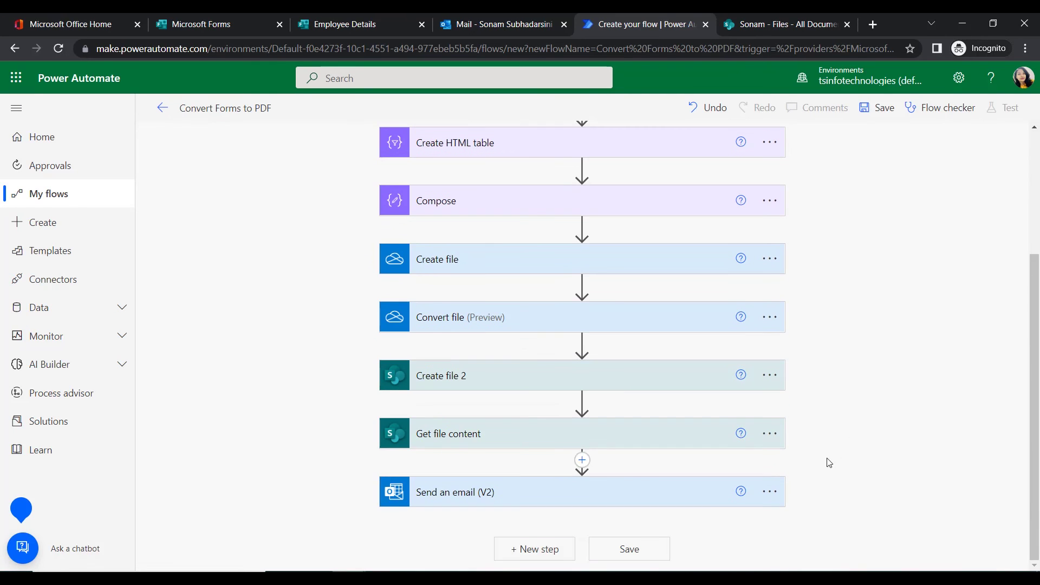
# Save the flow and start a manual test triggered by a new form response
pyautogui.click(629, 550)
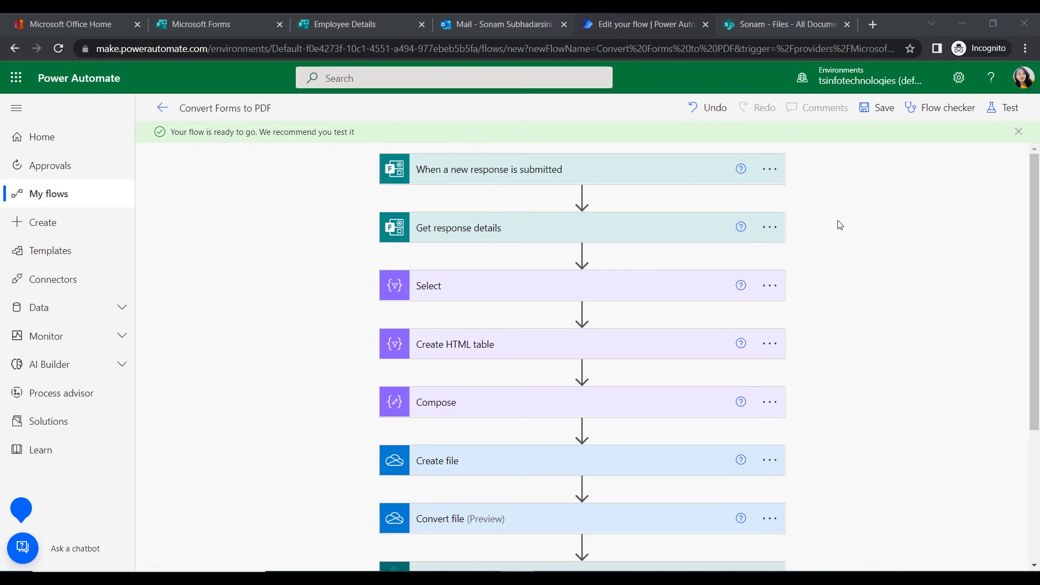
pyautogui.click(1006, 111)
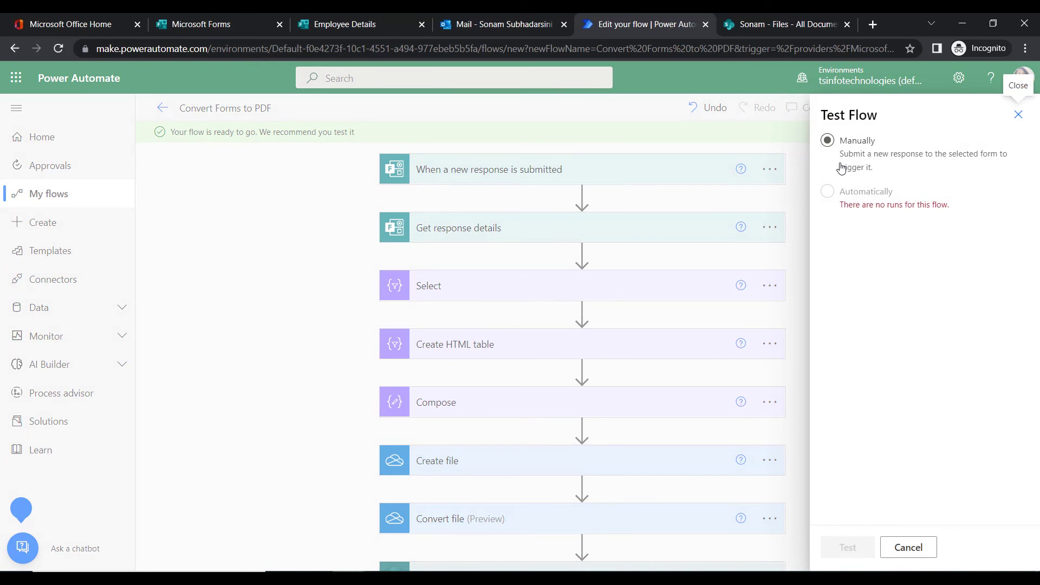
pyautogui.click(841, 168)
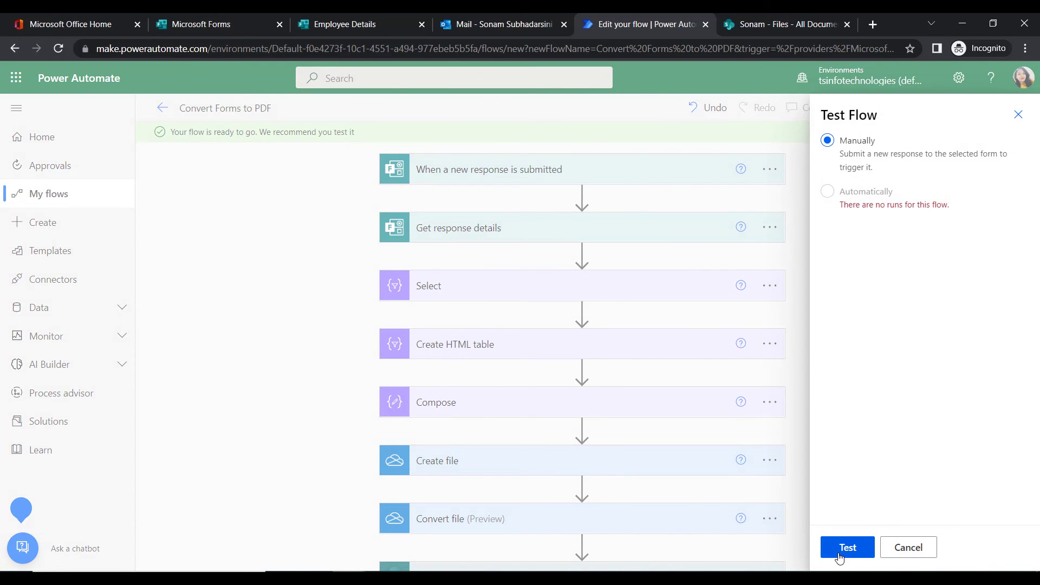
pyautogui.click(841, 551)
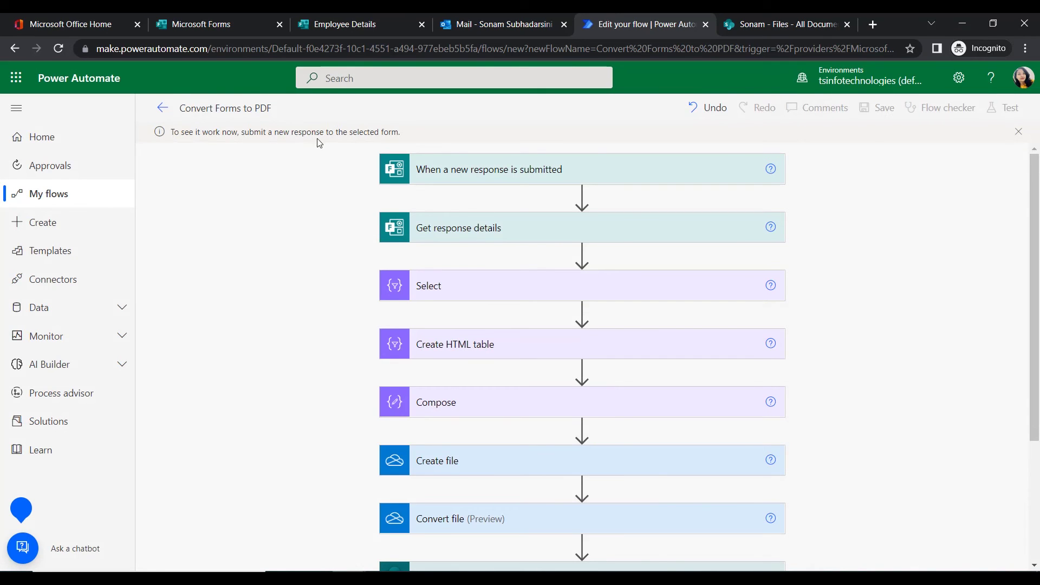
pyautogui.moveTo(398, 133); pyautogui.dragTo(174, 146)
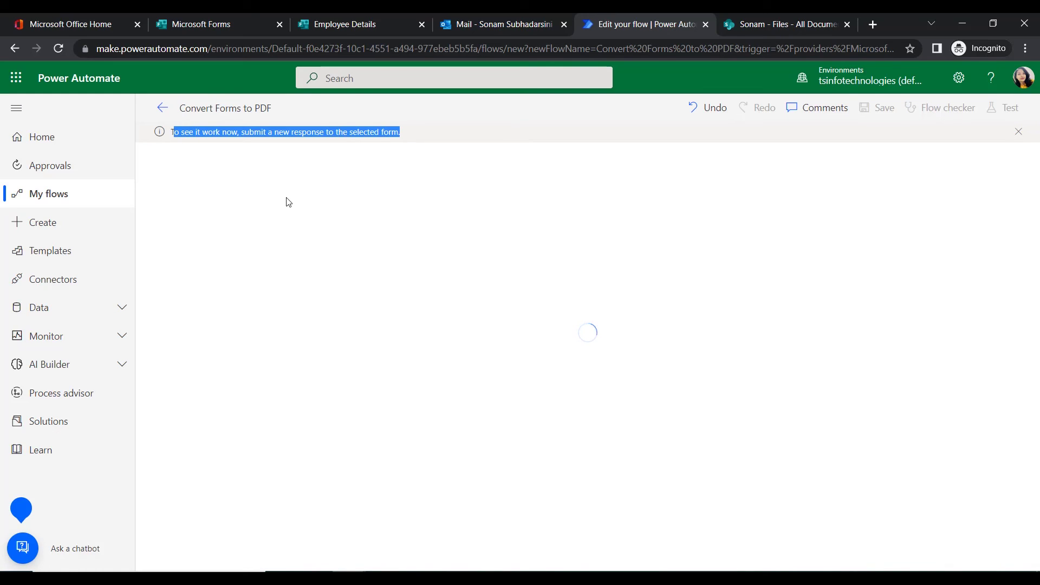
pyautogui.click(289, 202)
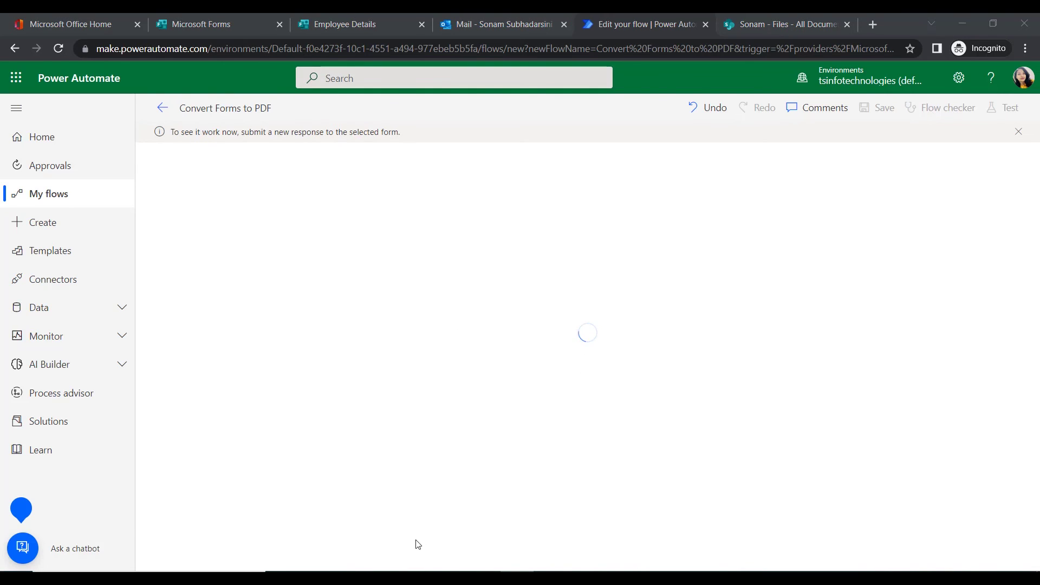
# Select the saved form link in Notepad and open a new browser tab
pyautogui.hotkey('alt', 'Tab')
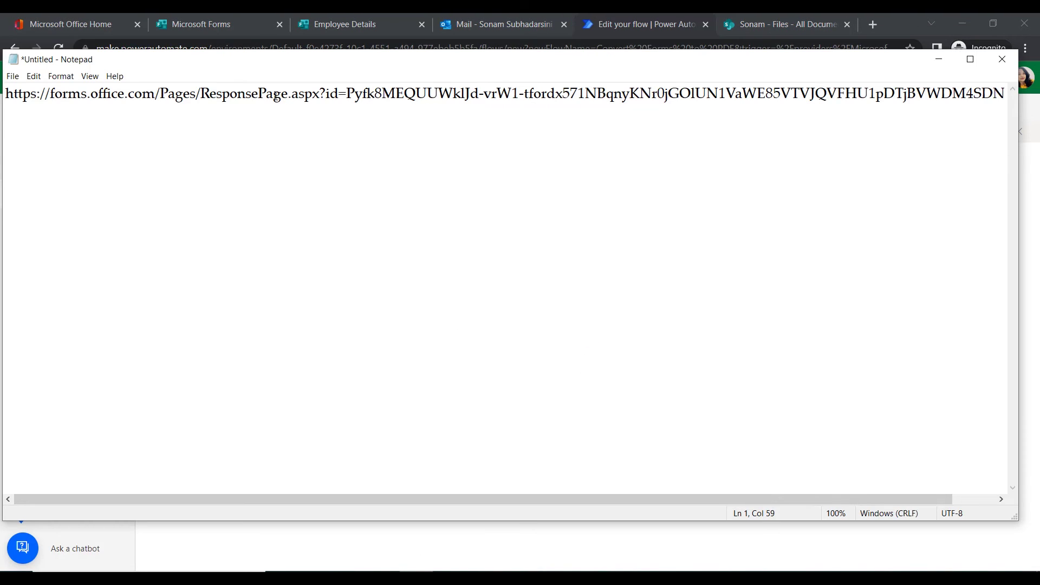
pyautogui.tripleClick(276, 93)
pyautogui.hotkey('ctrl', 'c')
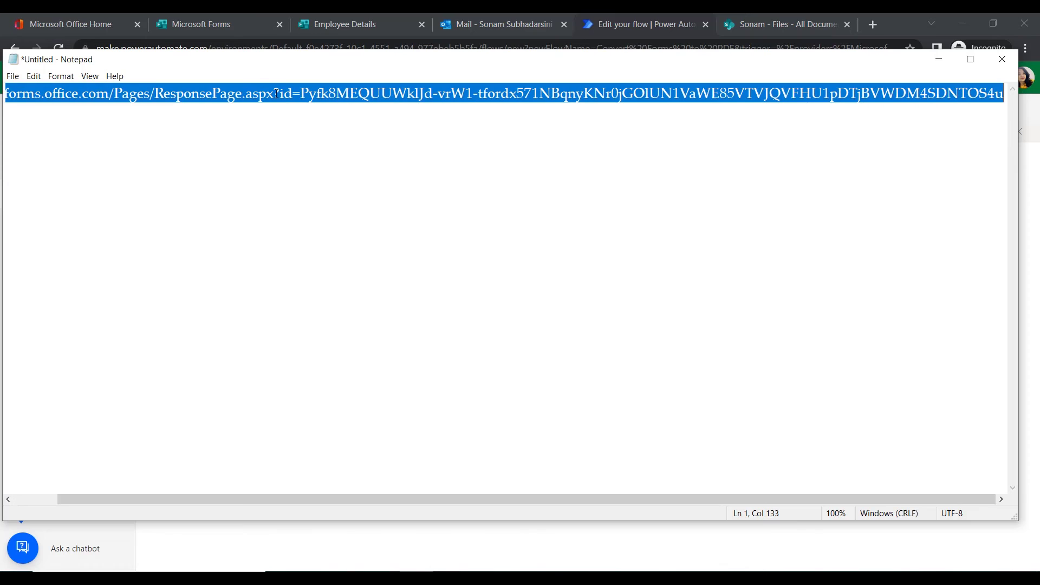
pyautogui.click(868, 24)
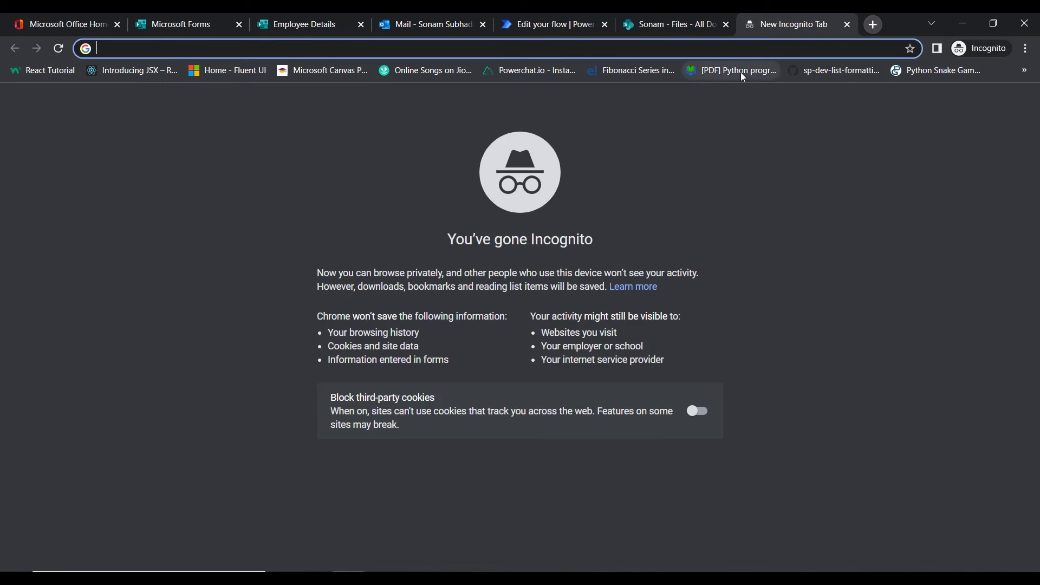
# Load the Employee Details form, choose HR as department, pick a join date and submit the response
pyautogui.hotkey('ctrl', 'v')
pyautogui.press('Return')
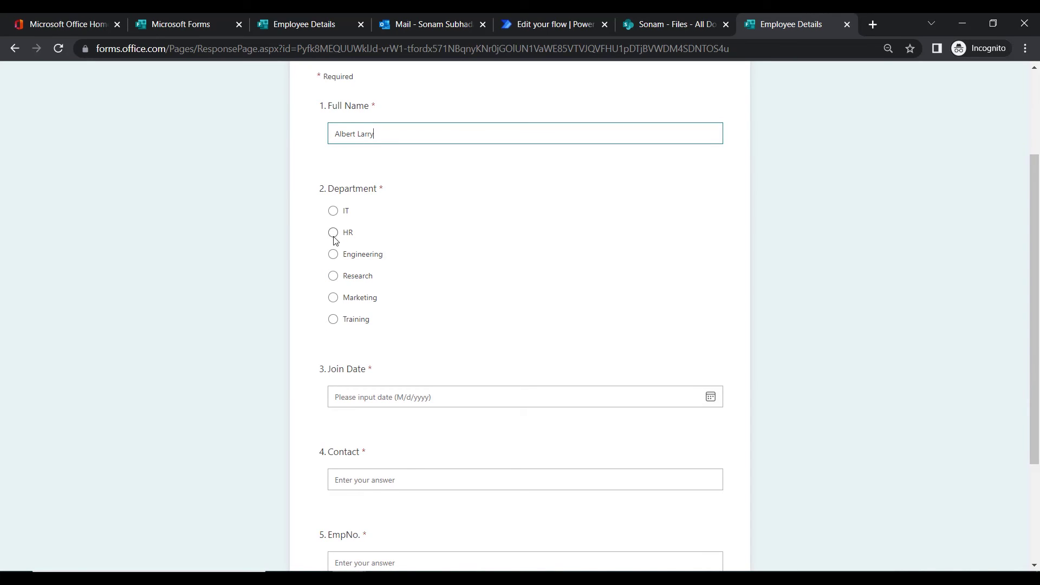
pyautogui.click(334, 233)
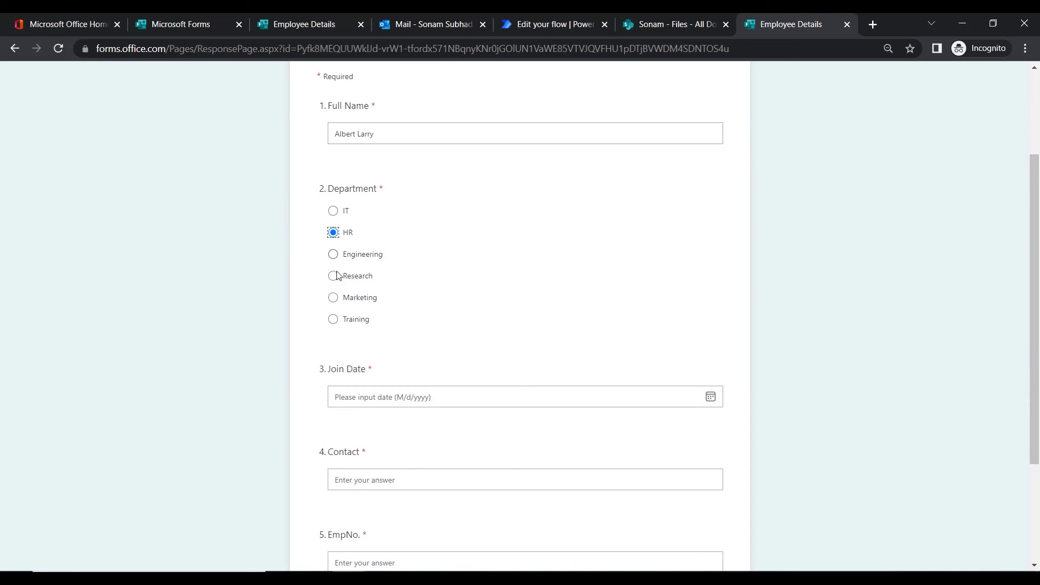
pyautogui.click(710, 397)
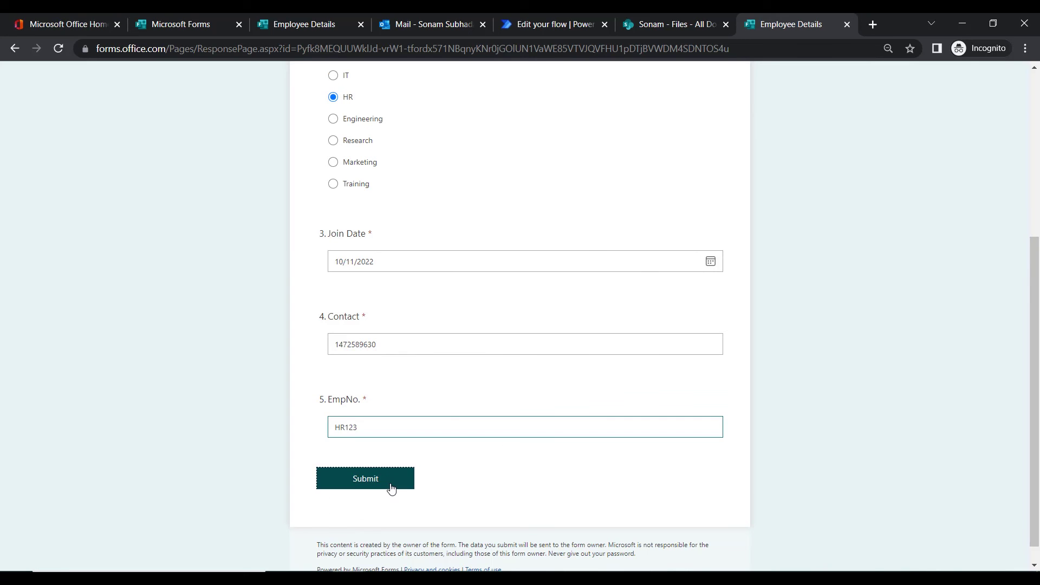
pyautogui.click(391, 485)
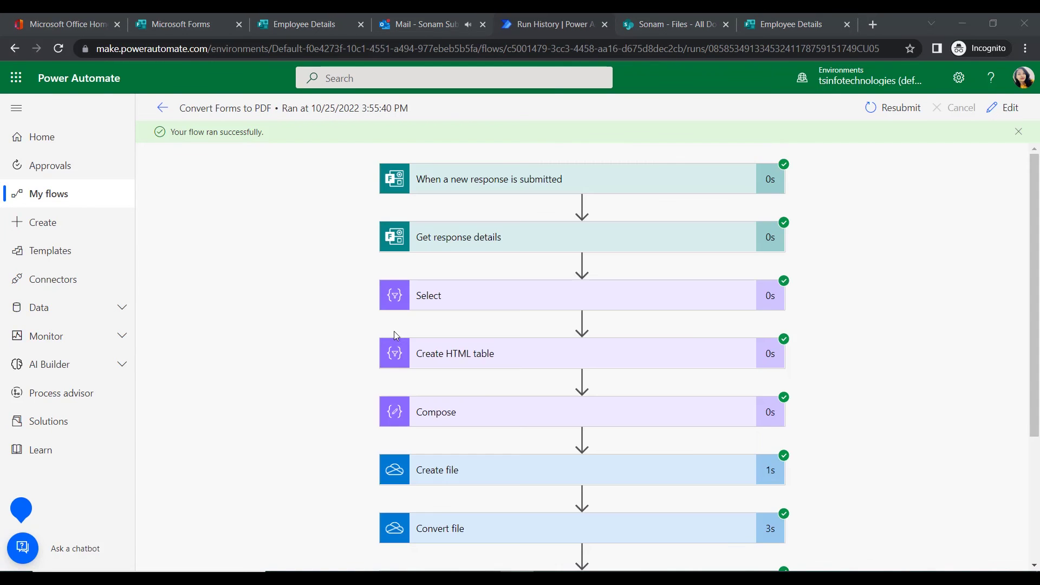
# Scroll through the test run's green-checked steps, then bring up the SharePoint Files library
pyautogui.scroll(-3, 726, 314)
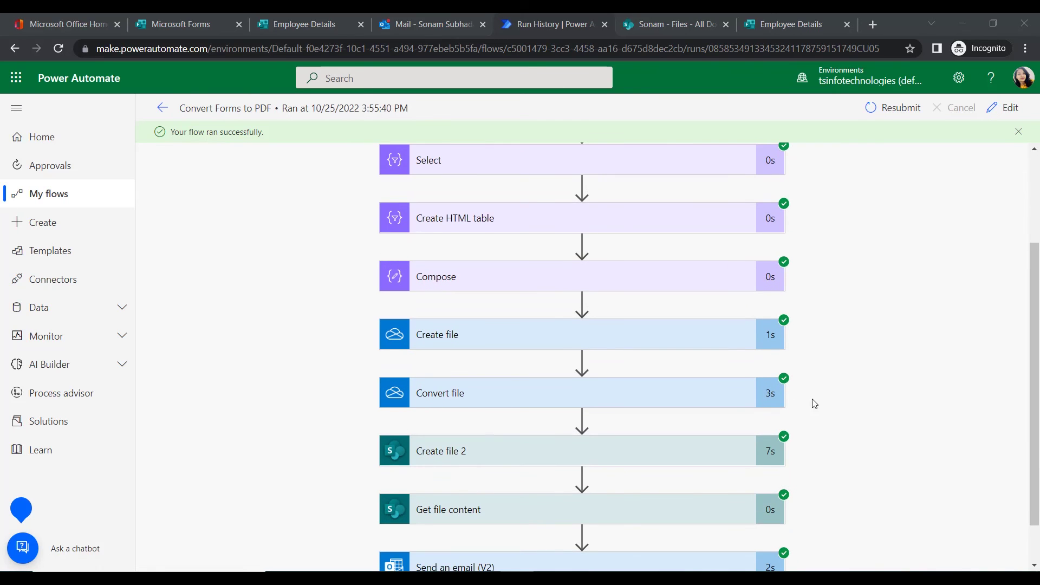
pyautogui.scroll(3, 696, 394)
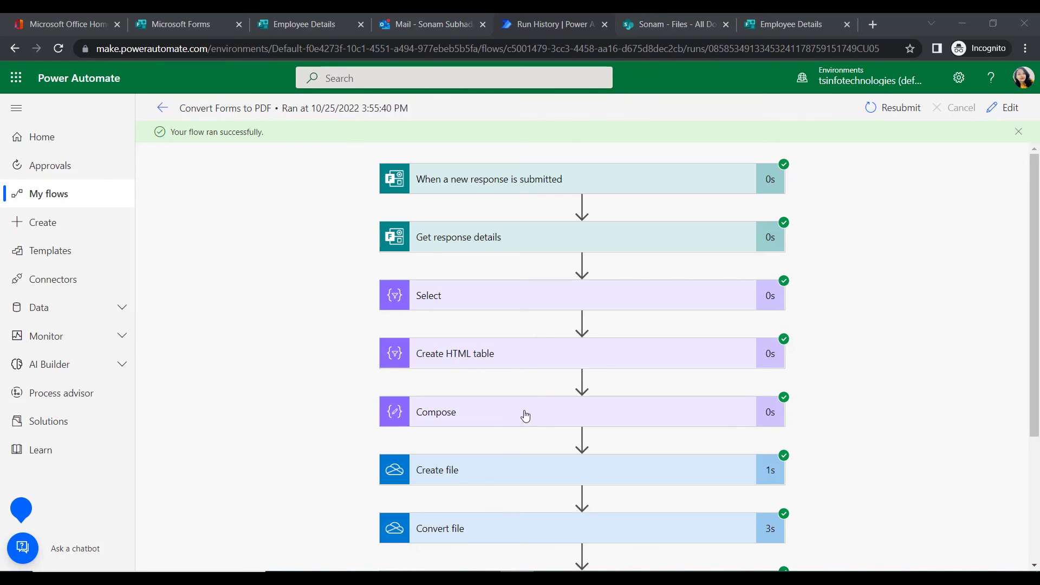
pyautogui.scroll(-1, 569, 410)
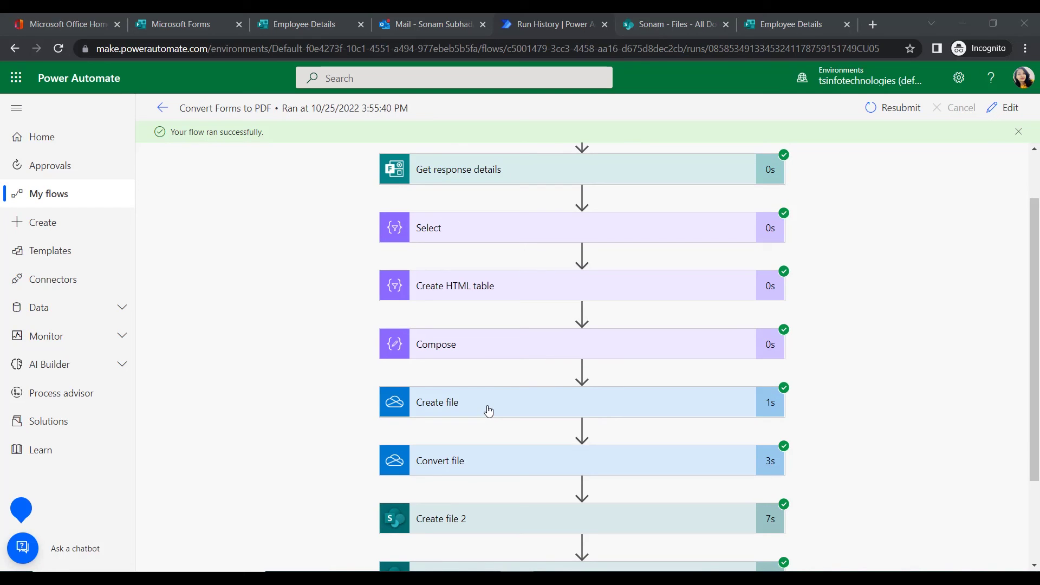
pyautogui.scroll(-1, 479, 474)
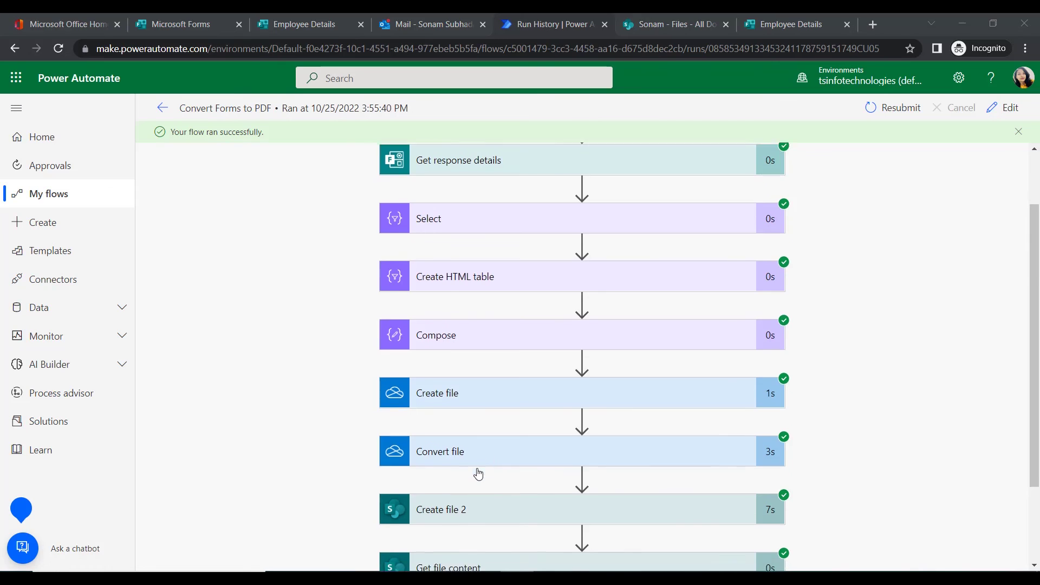
pyautogui.scroll(-2, 478, 474)
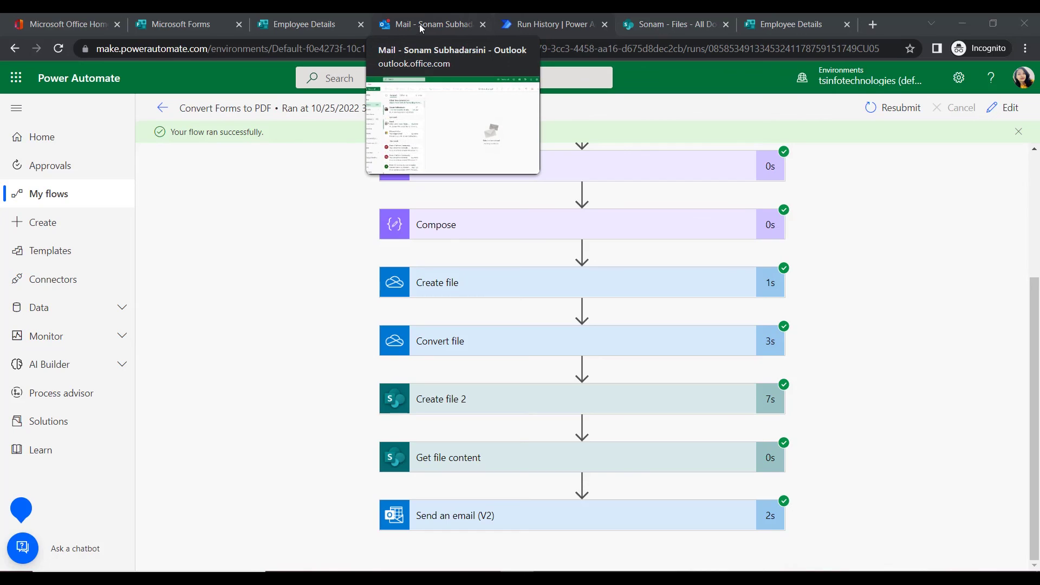
pyautogui.click(687, 23)
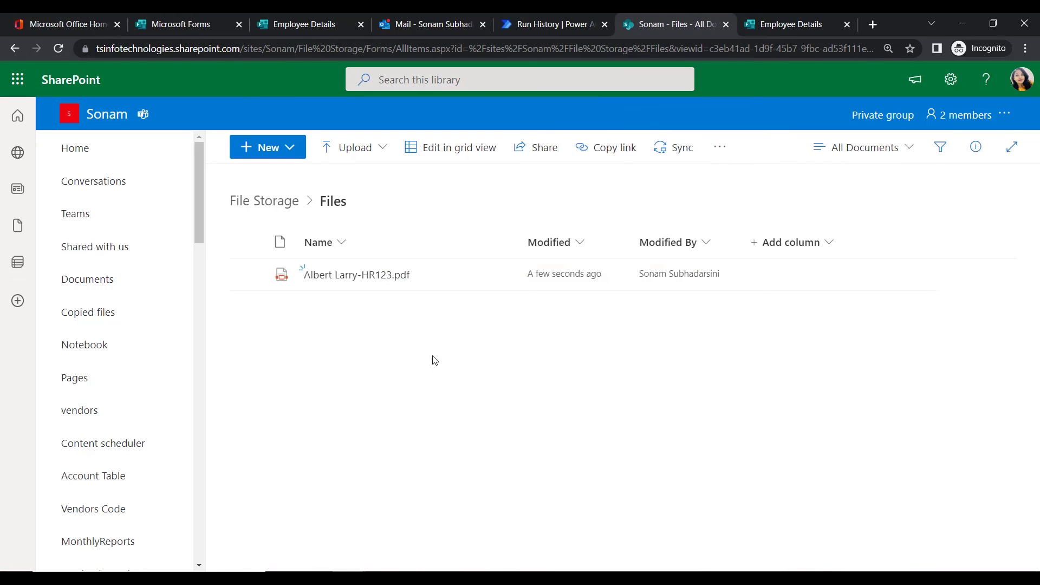
# Preview the generated employee PDF in Files, then open the 'A new response is submitted' email and preview its PDF attachment
pyautogui.click(368, 279)
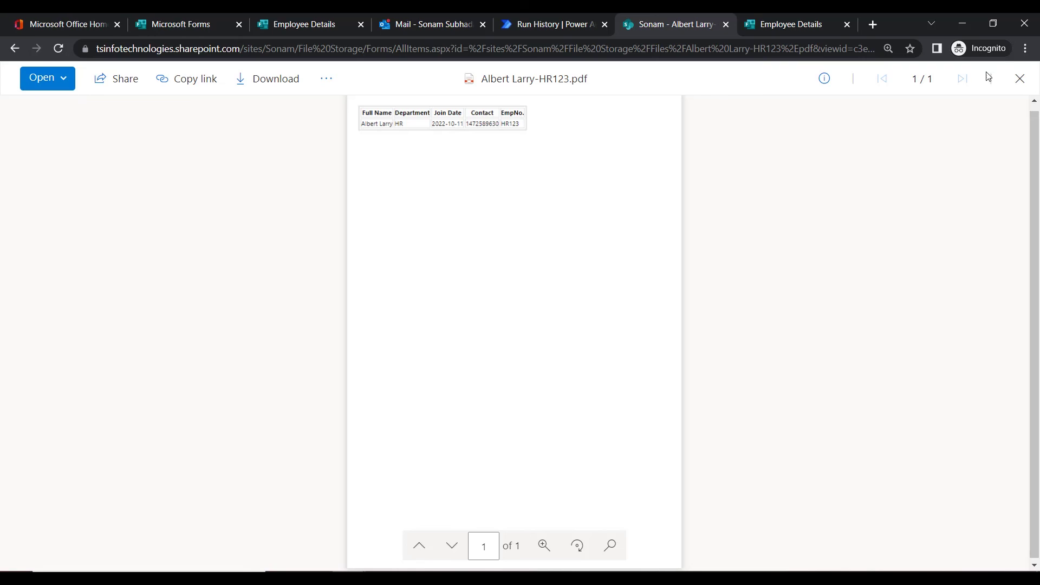
pyautogui.click(1020, 79)
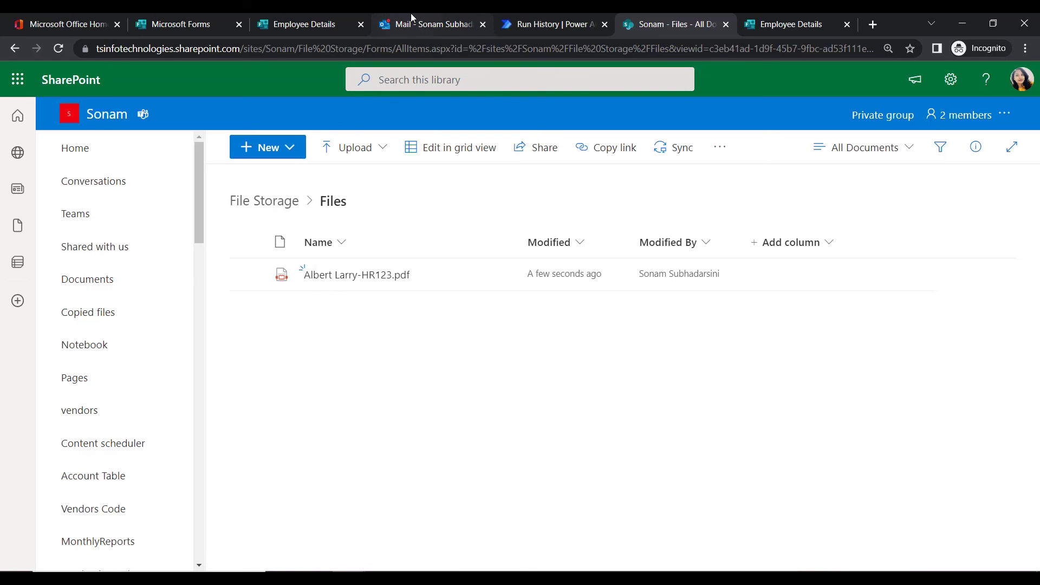
pyautogui.click(411, 16)
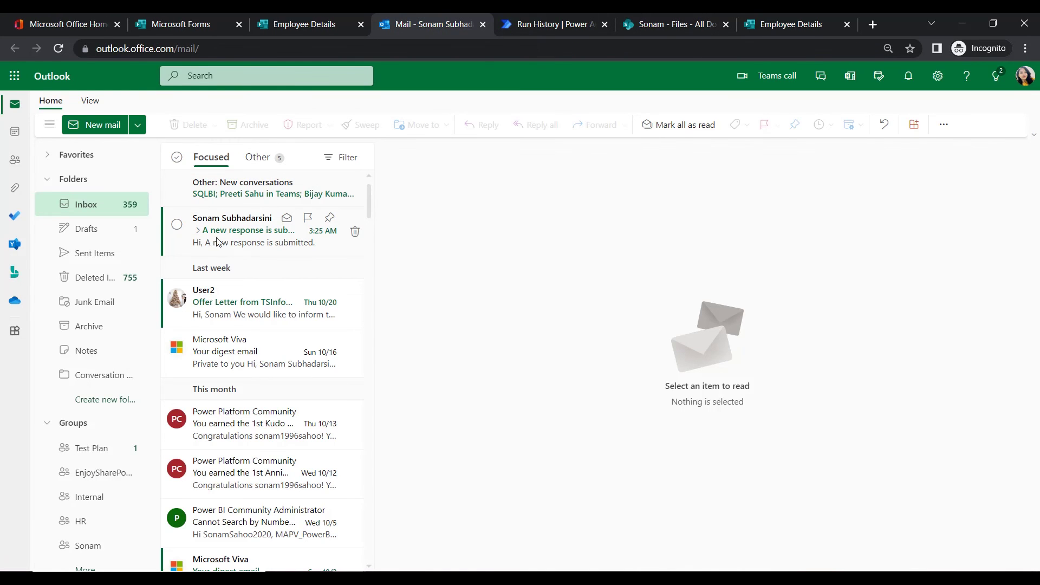
pyautogui.click(252, 242)
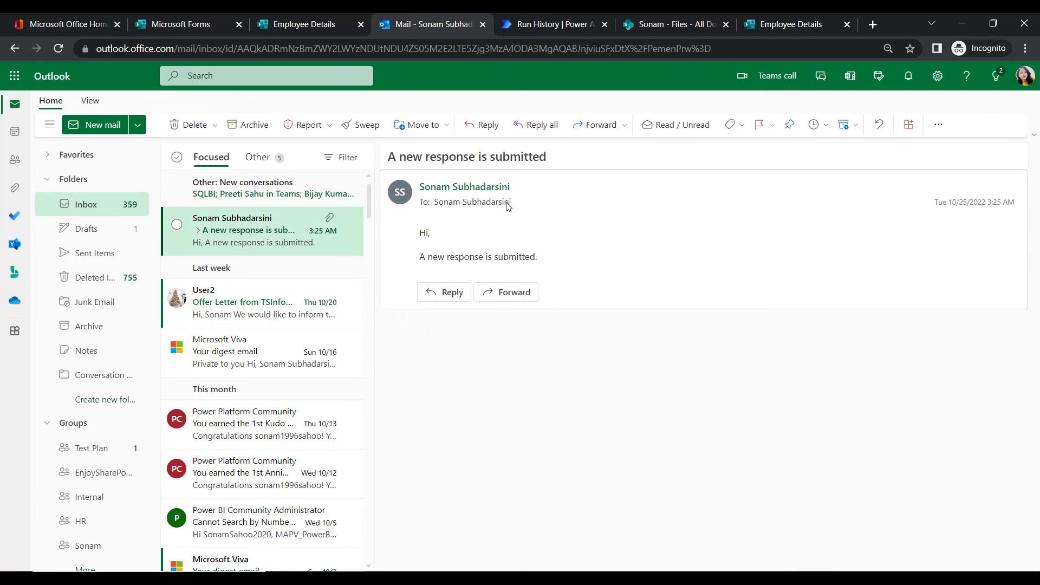
pyautogui.click(503, 235)
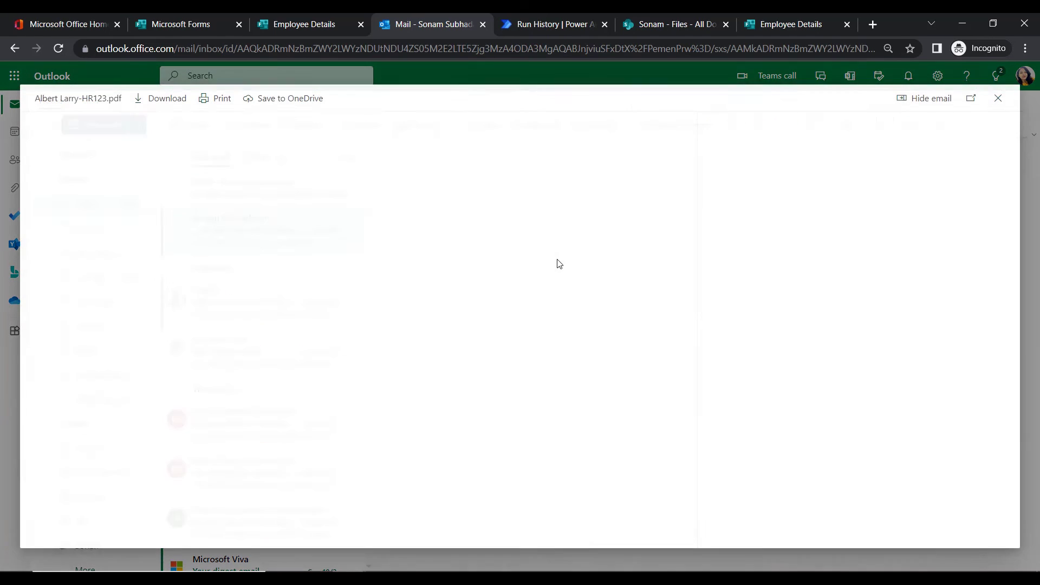